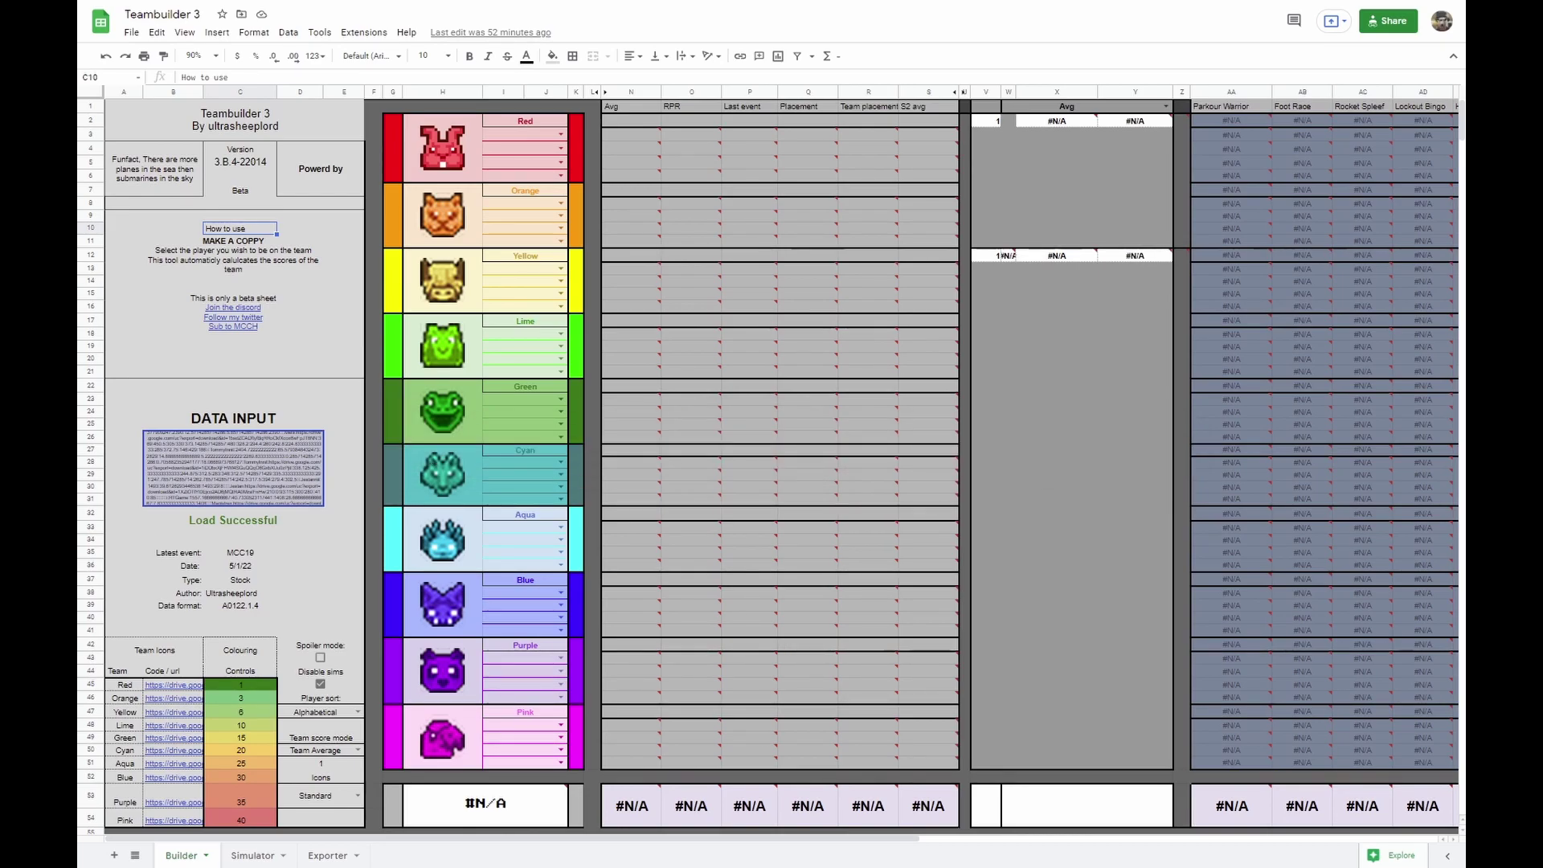
# Make a copy of Teambuilder 3 named 'Copy of Teambuilder 3' from the File menu.
pyautogui.click(132, 31)
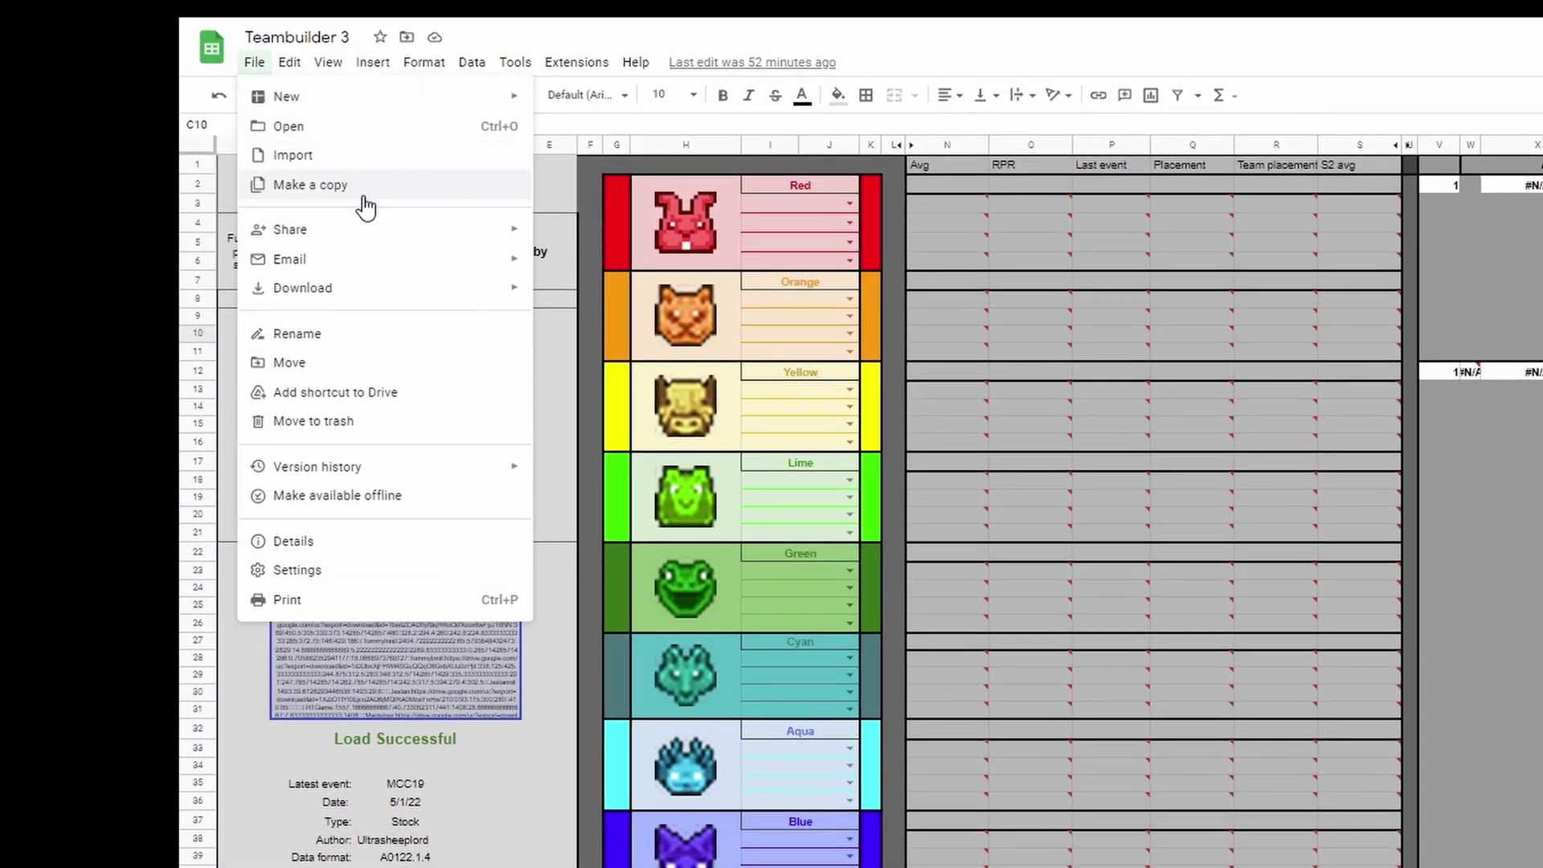
pyautogui.click(310, 184)
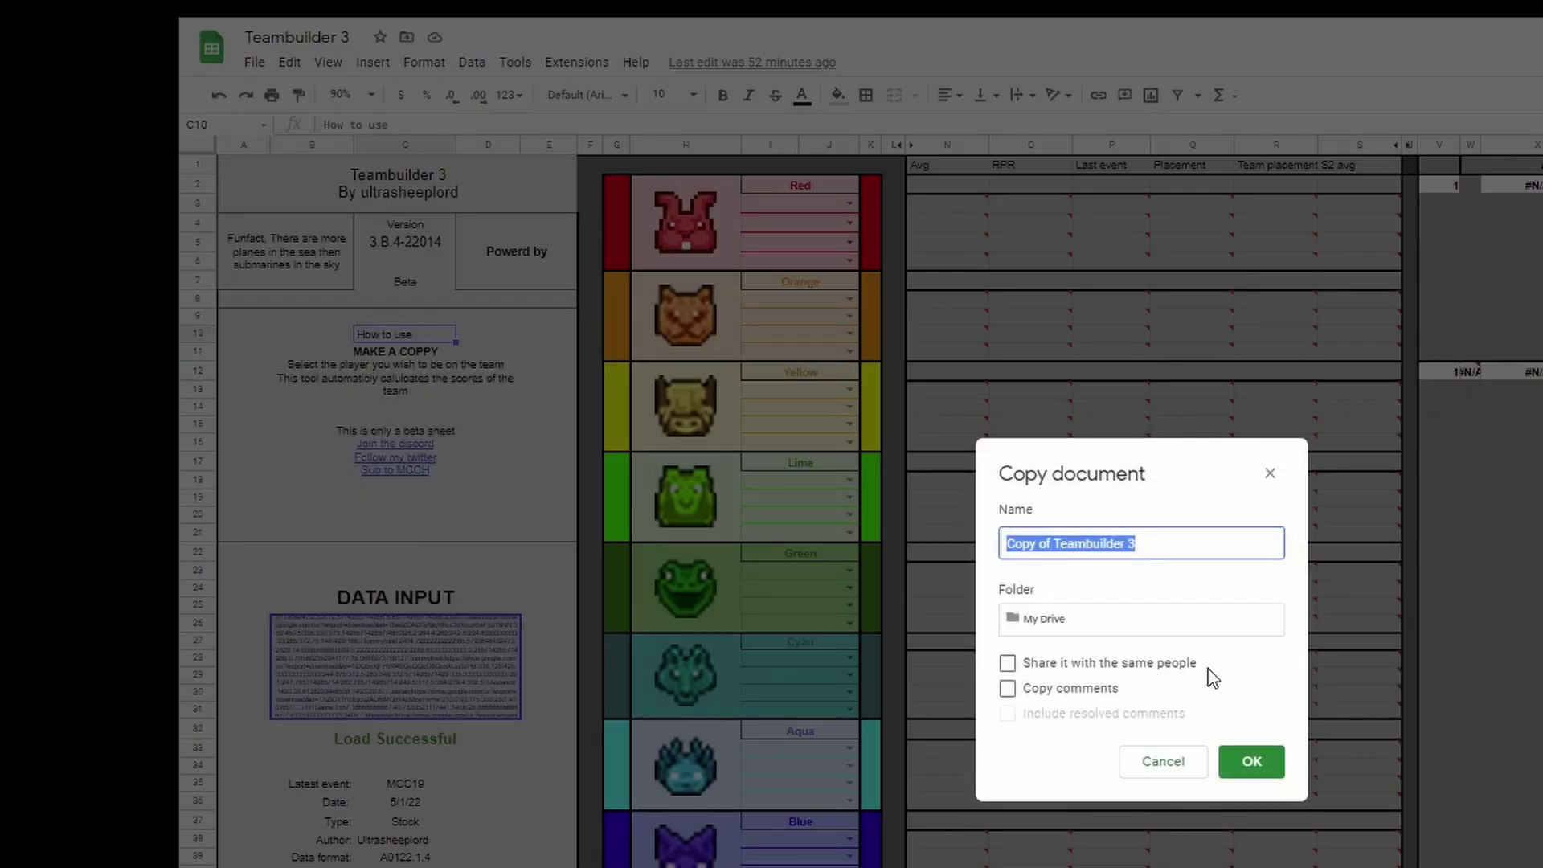
pyautogui.click(1254, 761)
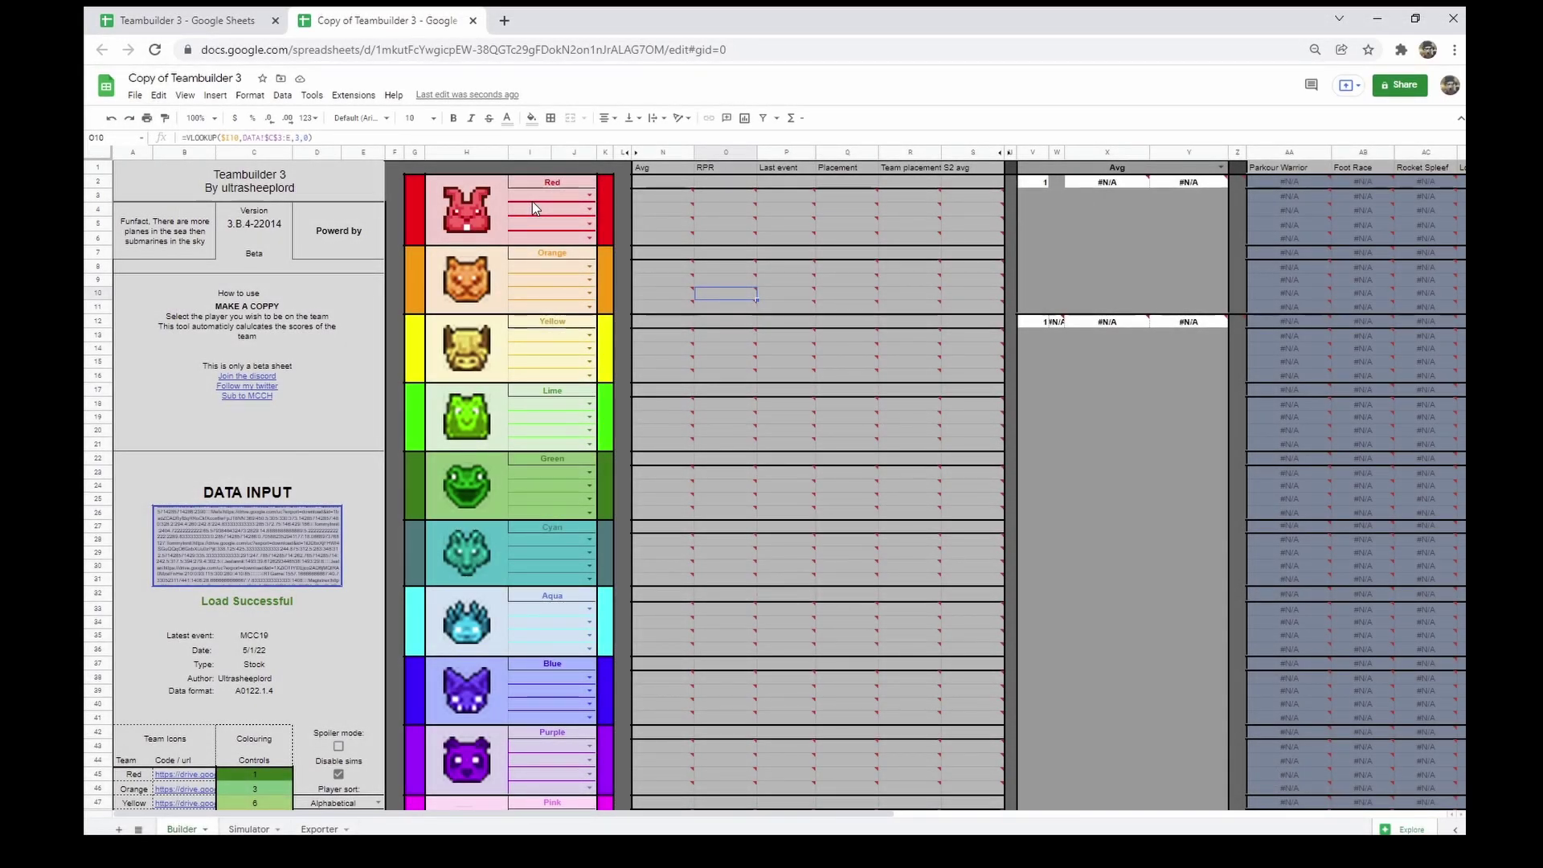
# Pick 5up for Red's first roster slot and begin editing the Red team name cell.
pyautogui.moveTo(532, 197); pyautogui.dragTo(552, 584)
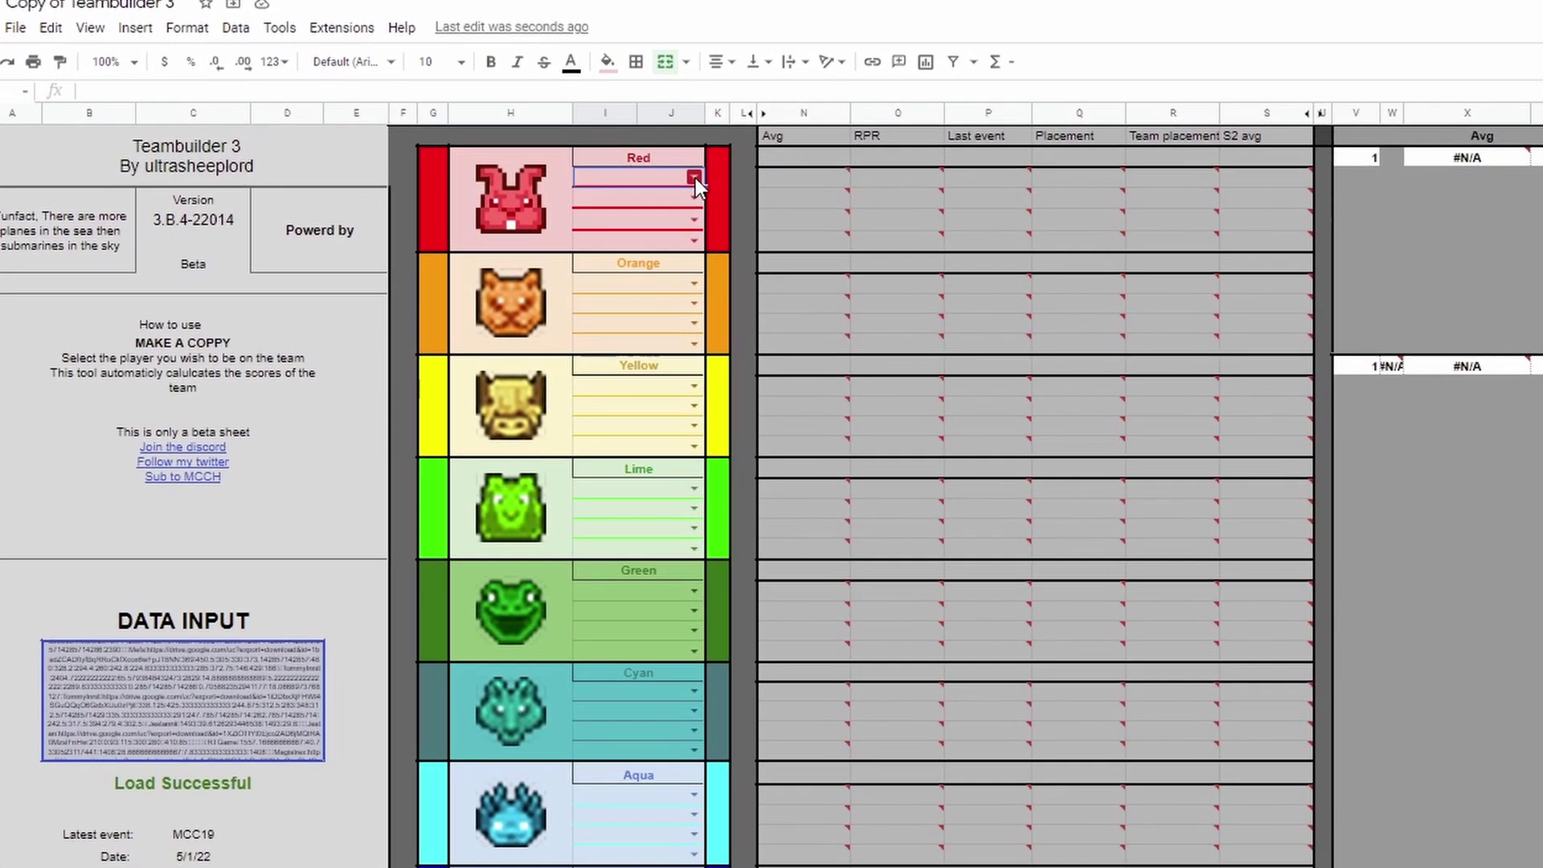
pyautogui.click(697, 177)
pyautogui.scroll(-5, 664, 323)
pyautogui.scroll(-5, 664, 323)
pyautogui.scroll(-1, 664, 324)
pyautogui.write('5')
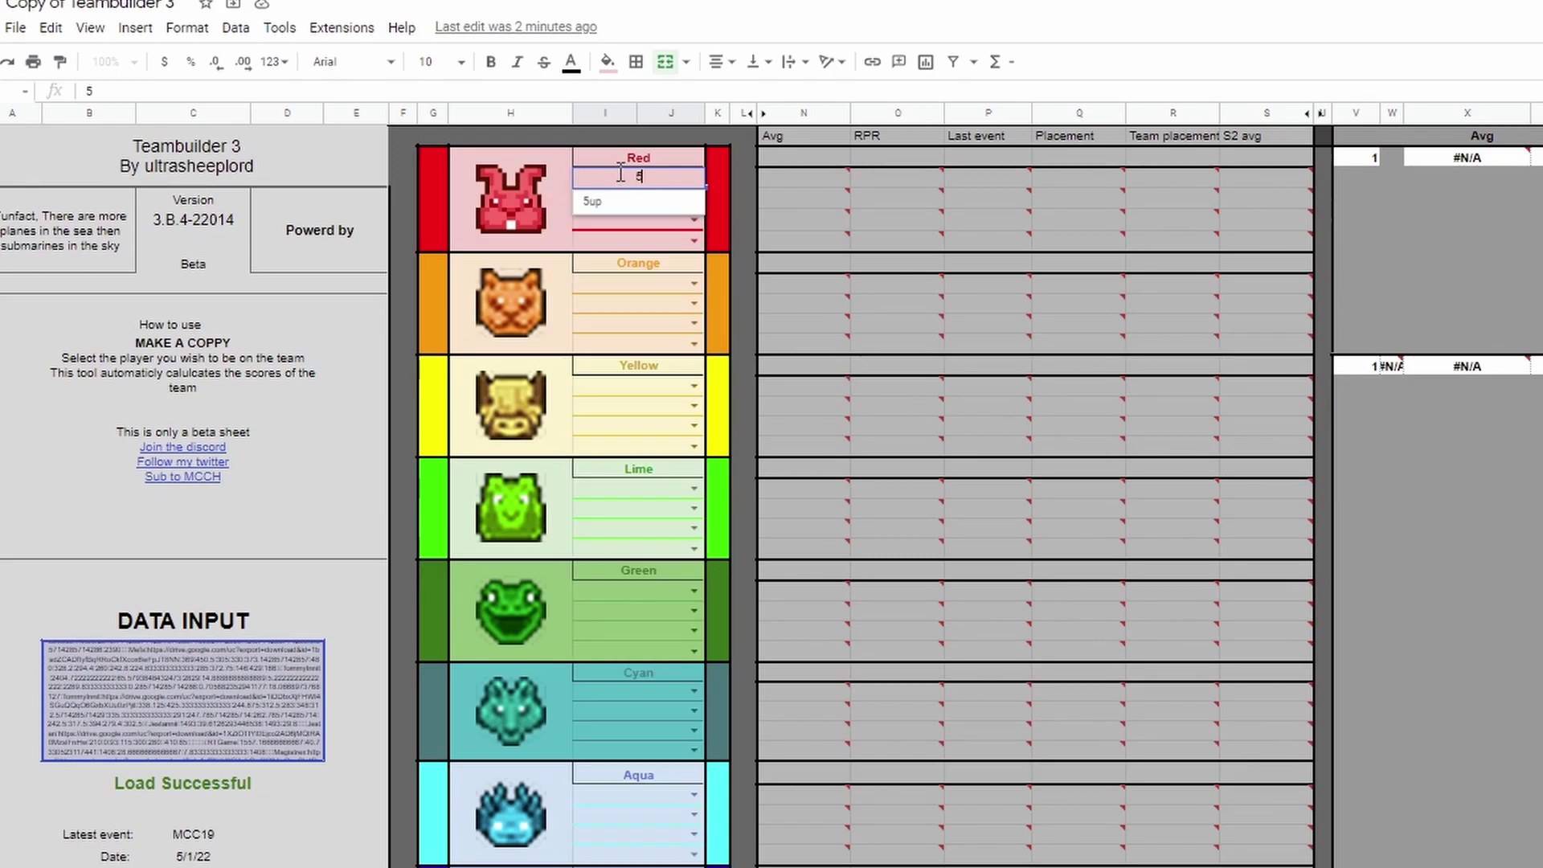
pyautogui.click(639, 200)
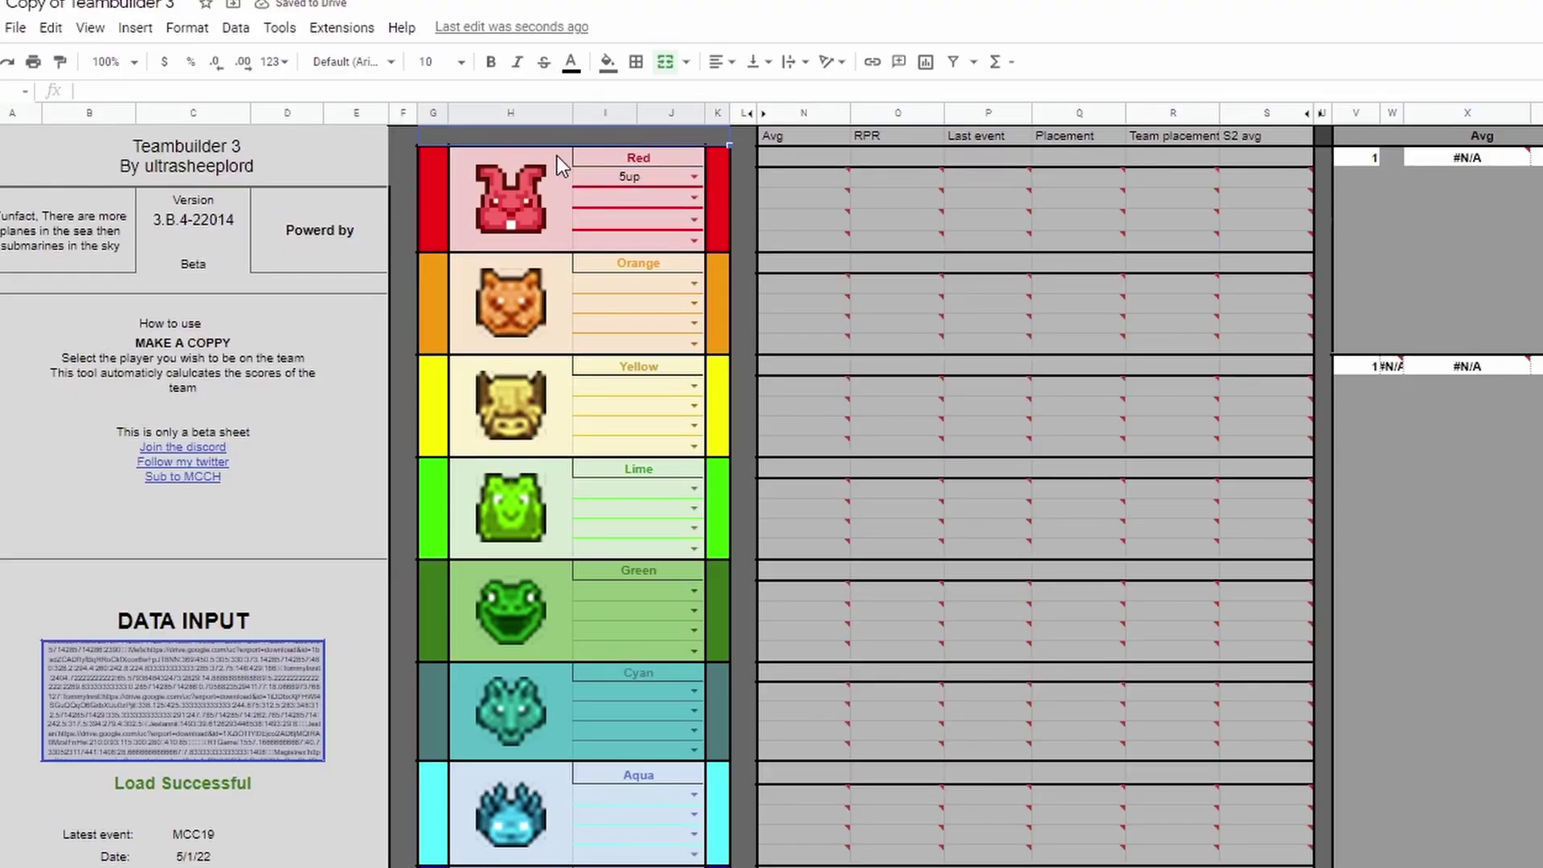
pyautogui.click(657, 157)
pyautogui.click(139, 90)
pyautogui.write('reds')
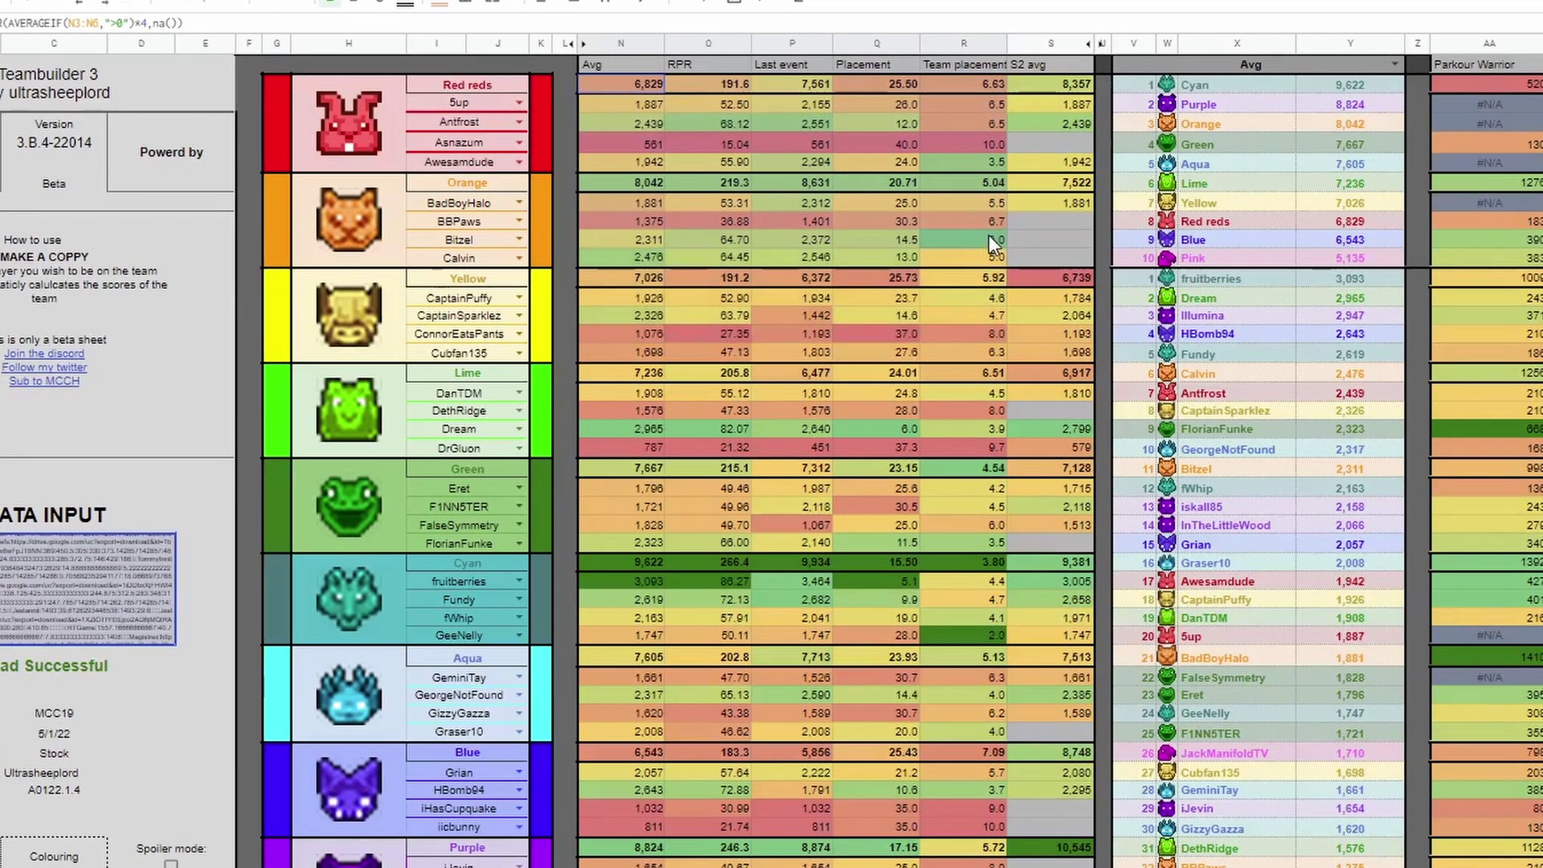
pyautogui.click(989, 236)
pyautogui.click(706, 165)
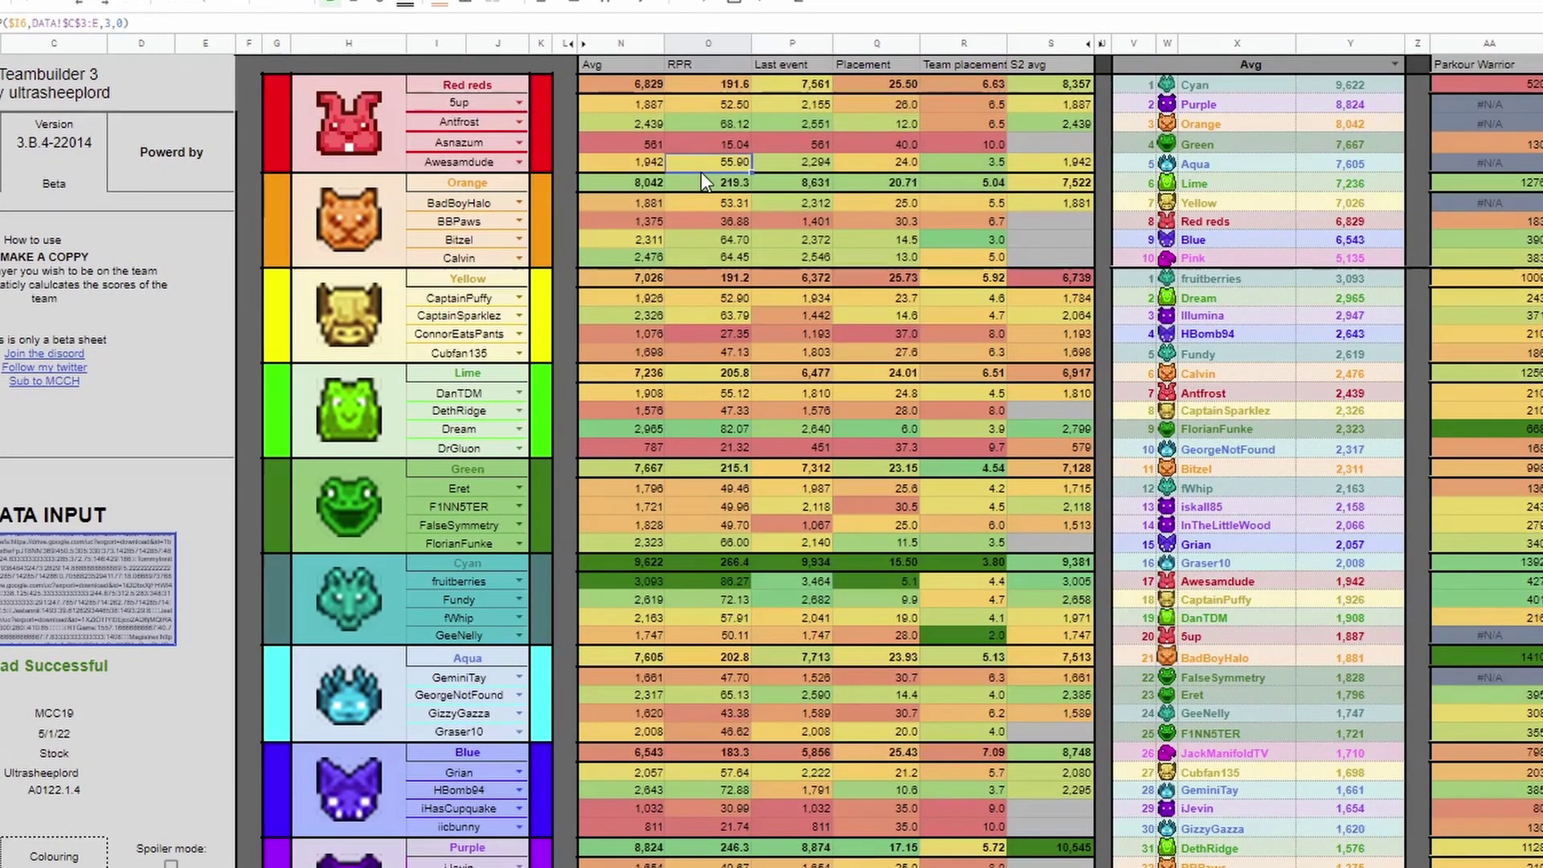
pyautogui.click(617, 44)
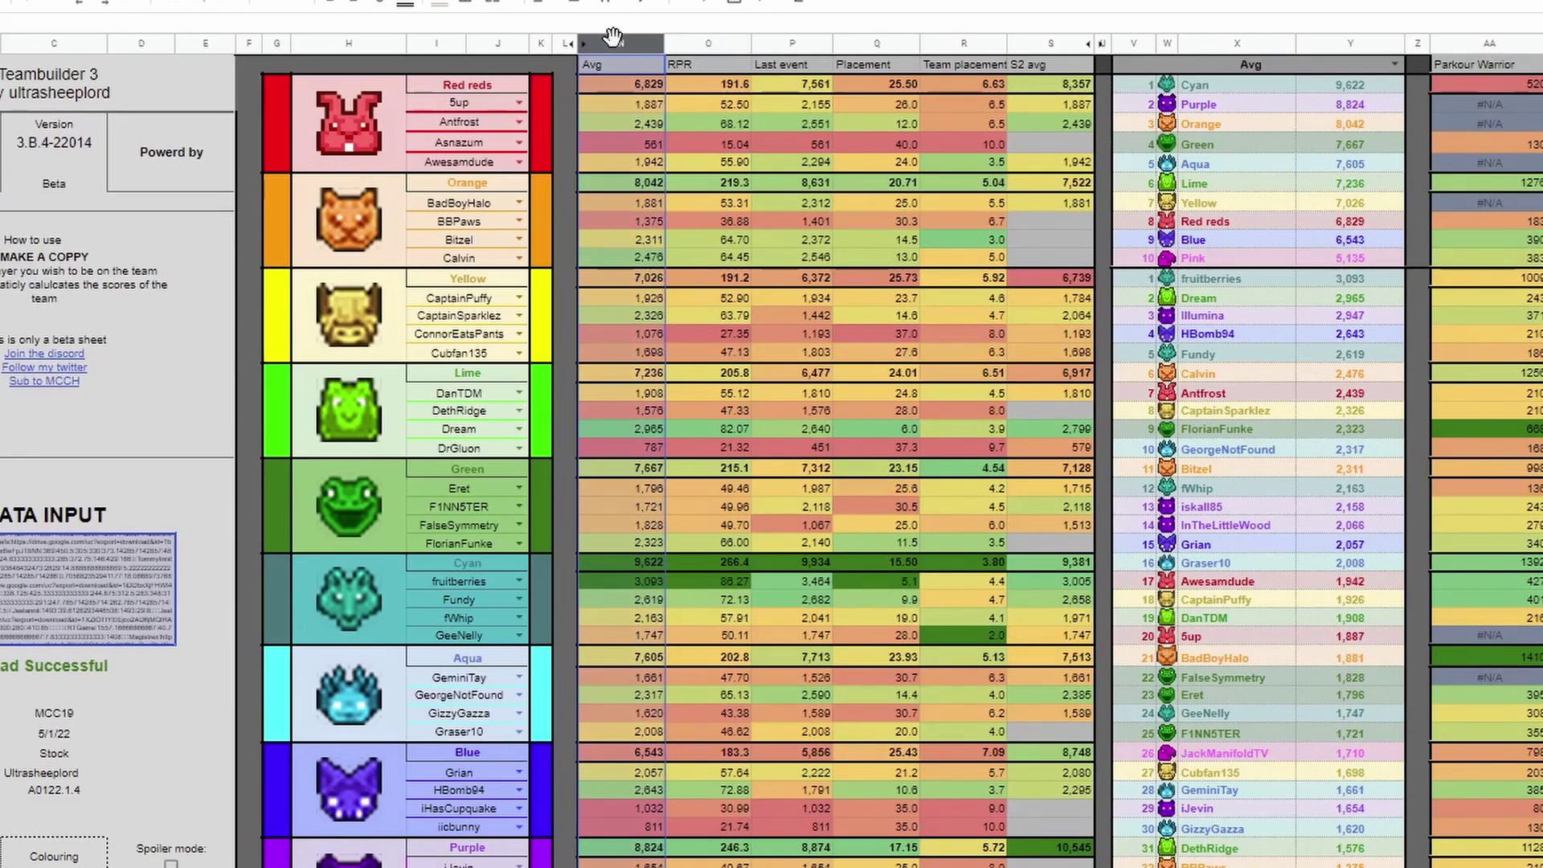
pyautogui.click(700, 46)
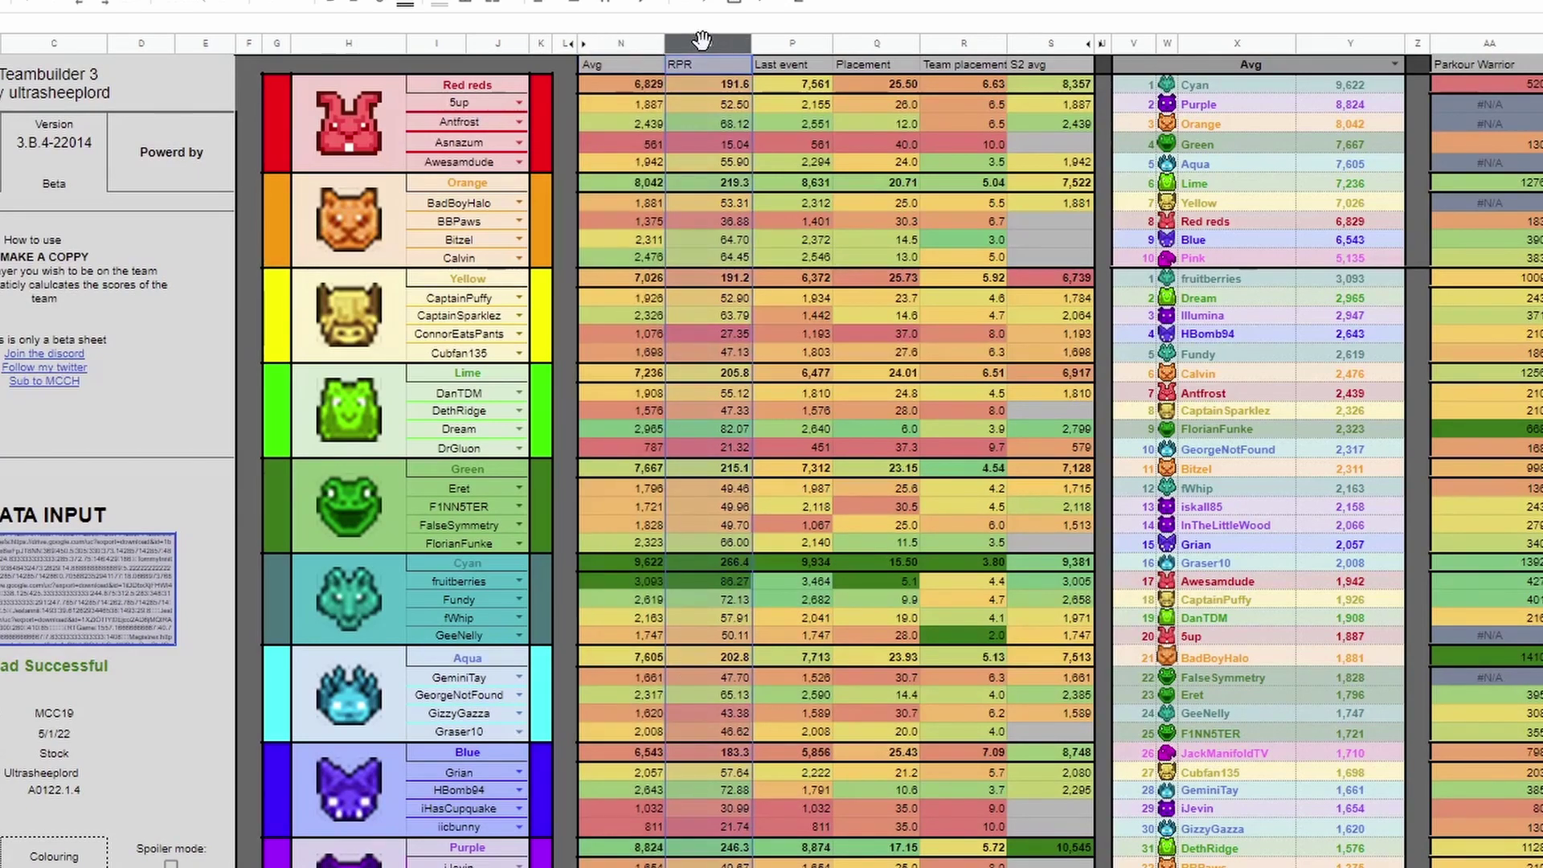
pyautogui.click(784, 44)
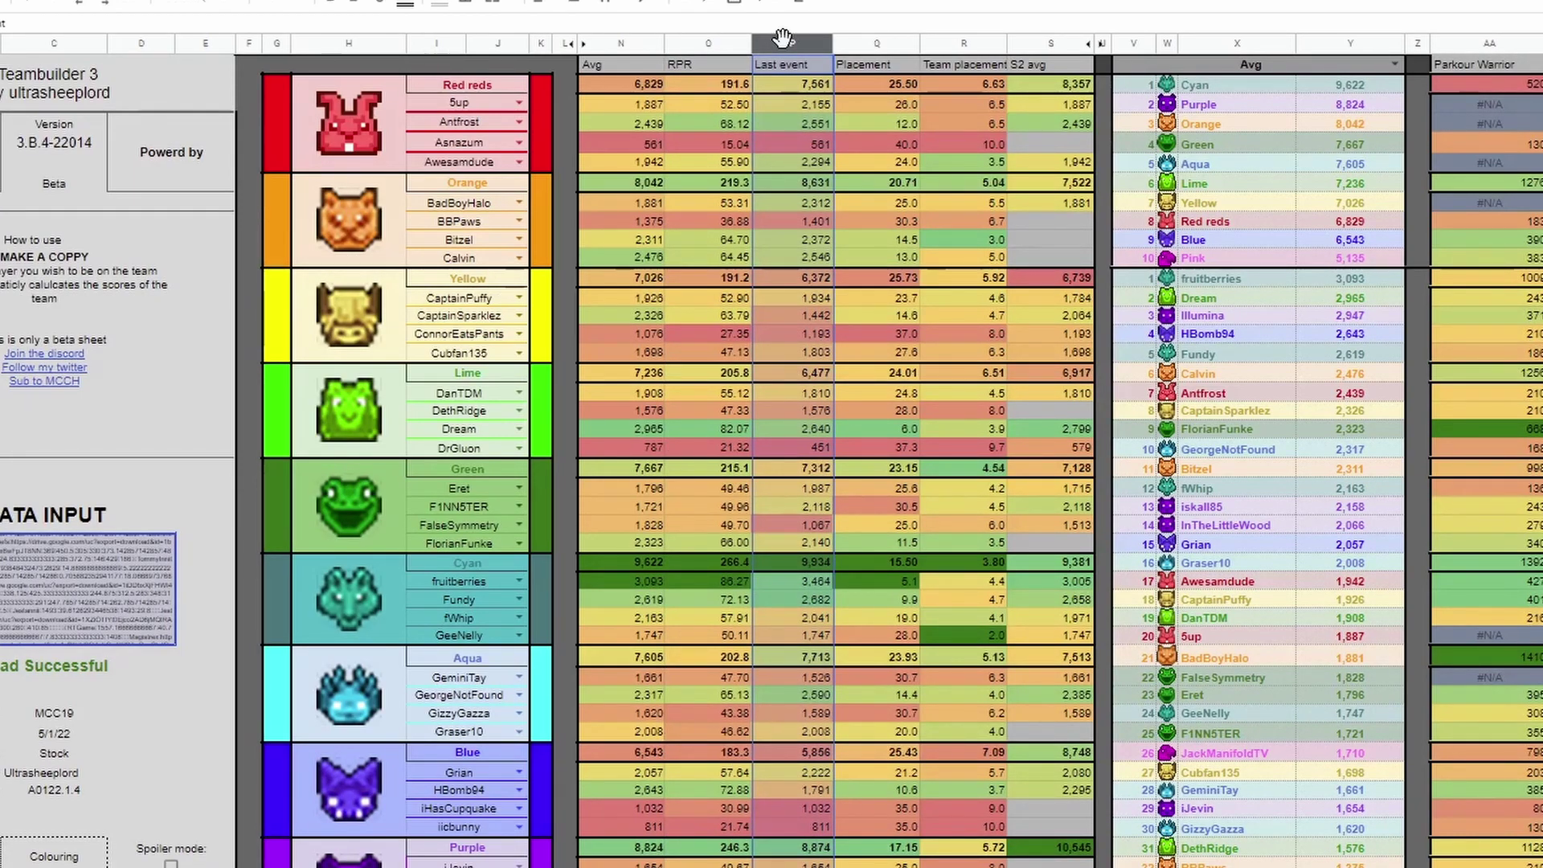
pyautogui.click(878, 44)
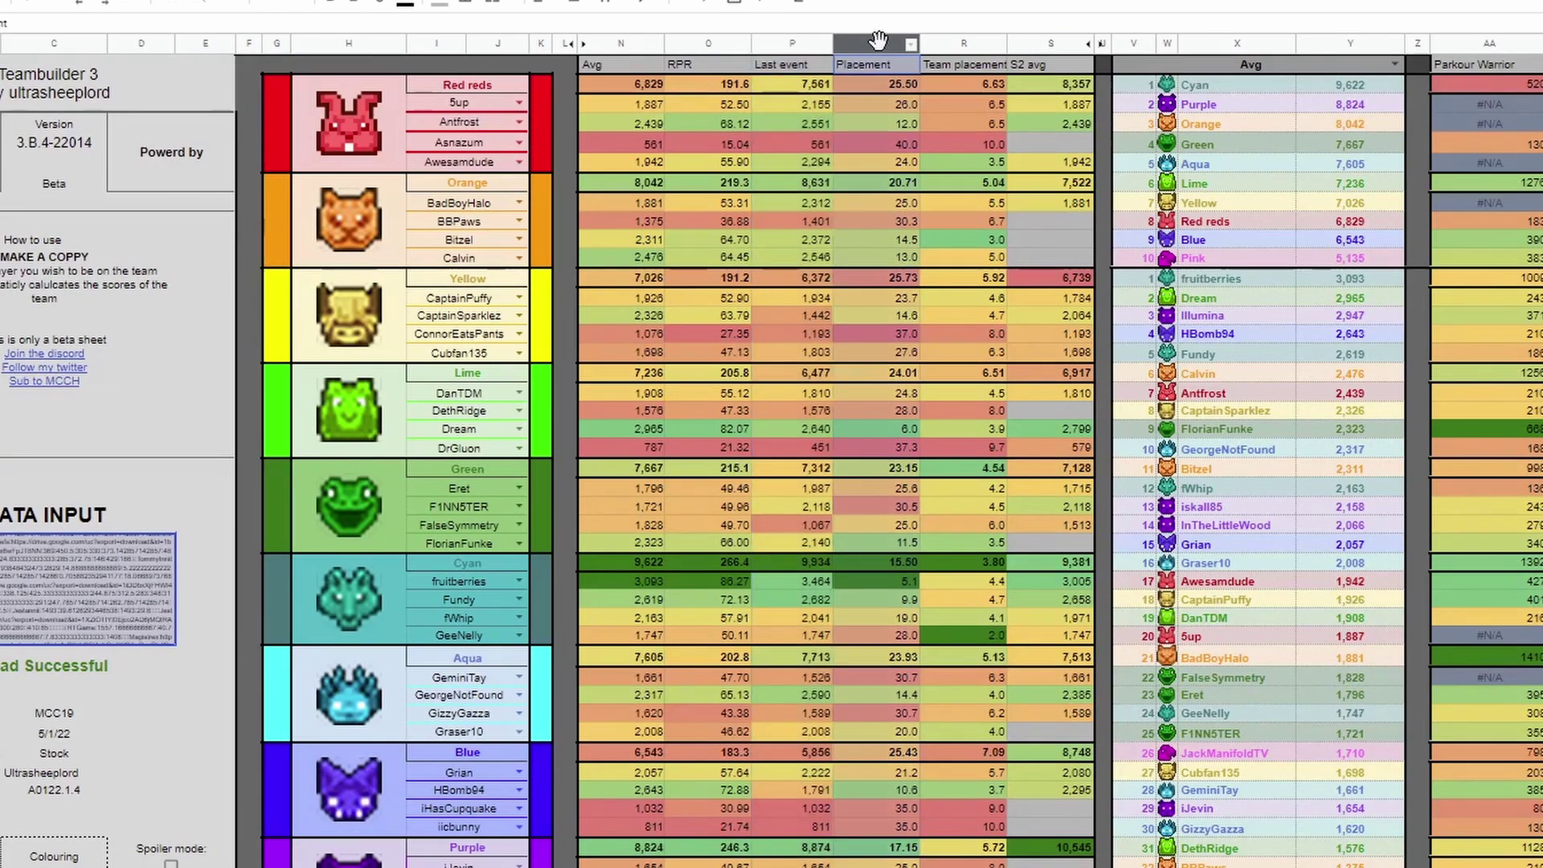
pyautogui.click(951, 43)
pyautogui.click(1057, 44)
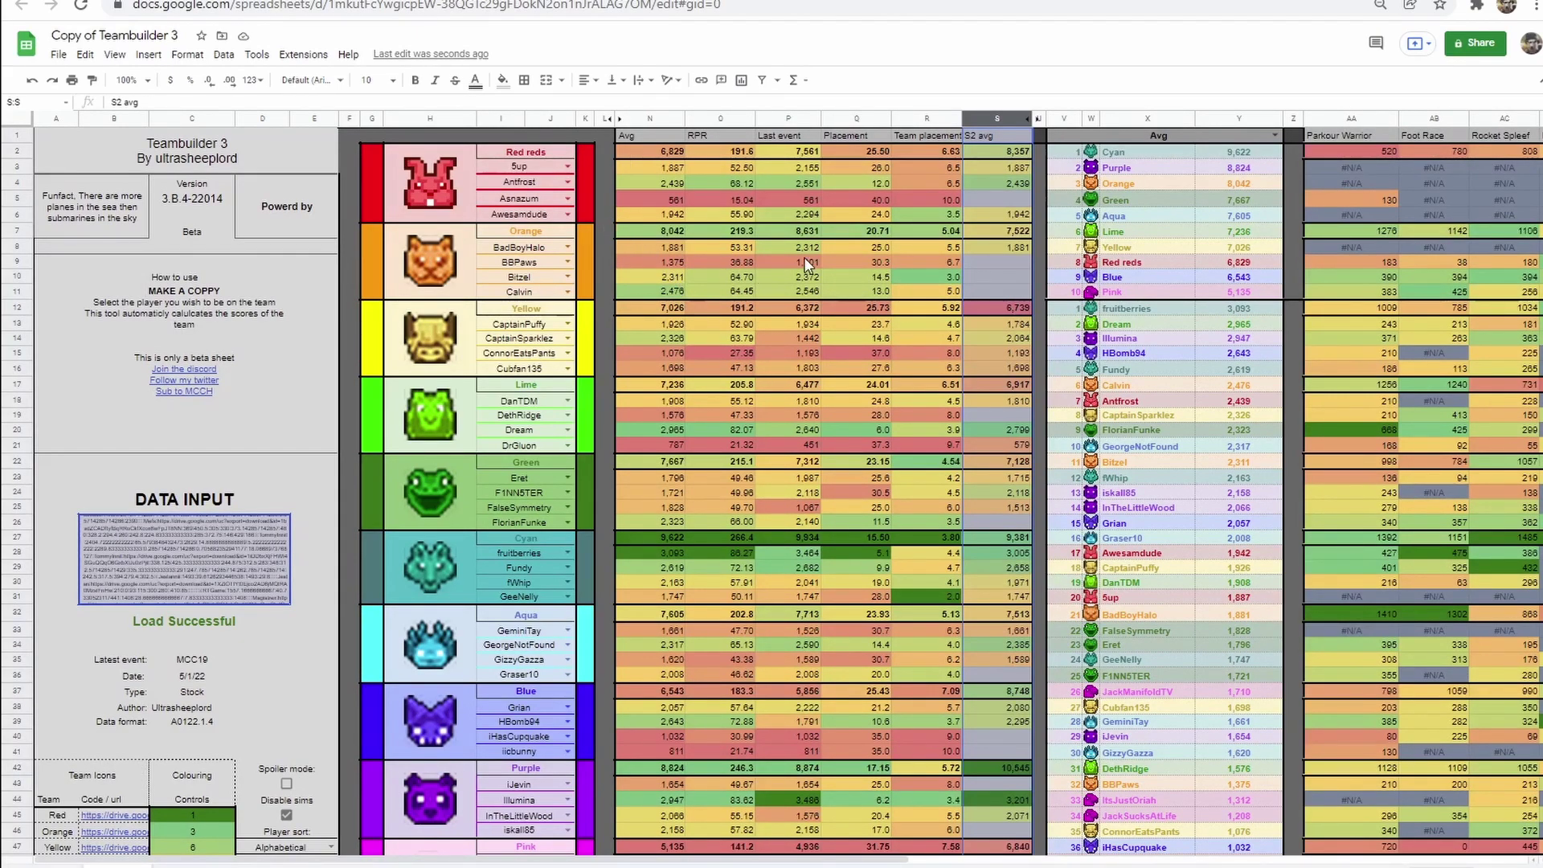
pyautogui.moveTo(680, 180); pyautogui.dragTo(936, 547)
pyautogui.scroll(-3, 937, 546)
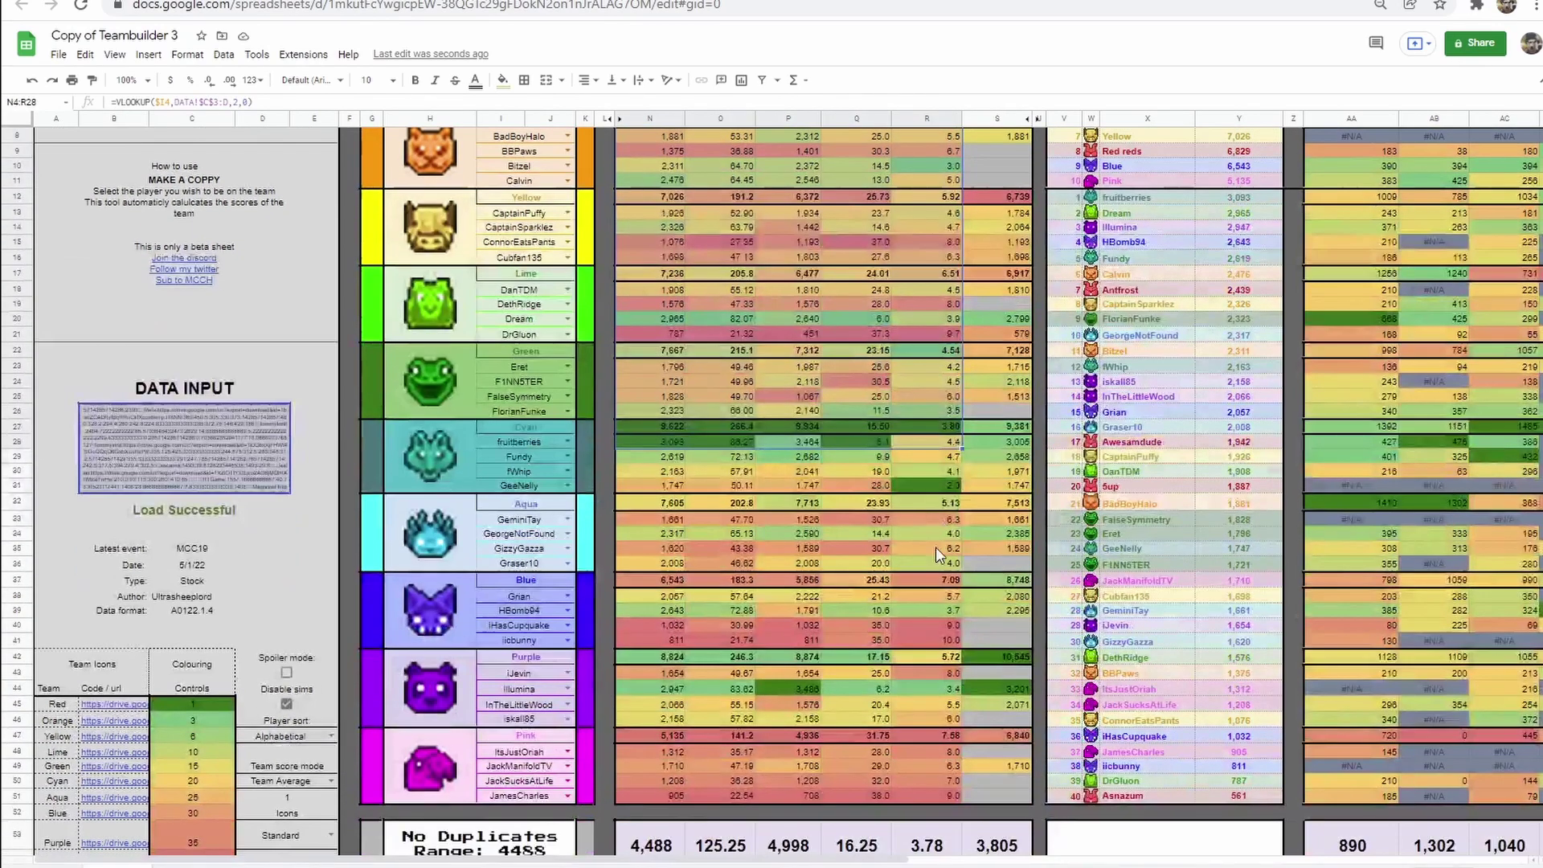
pyautogui.scroll(-2, 936, 546)
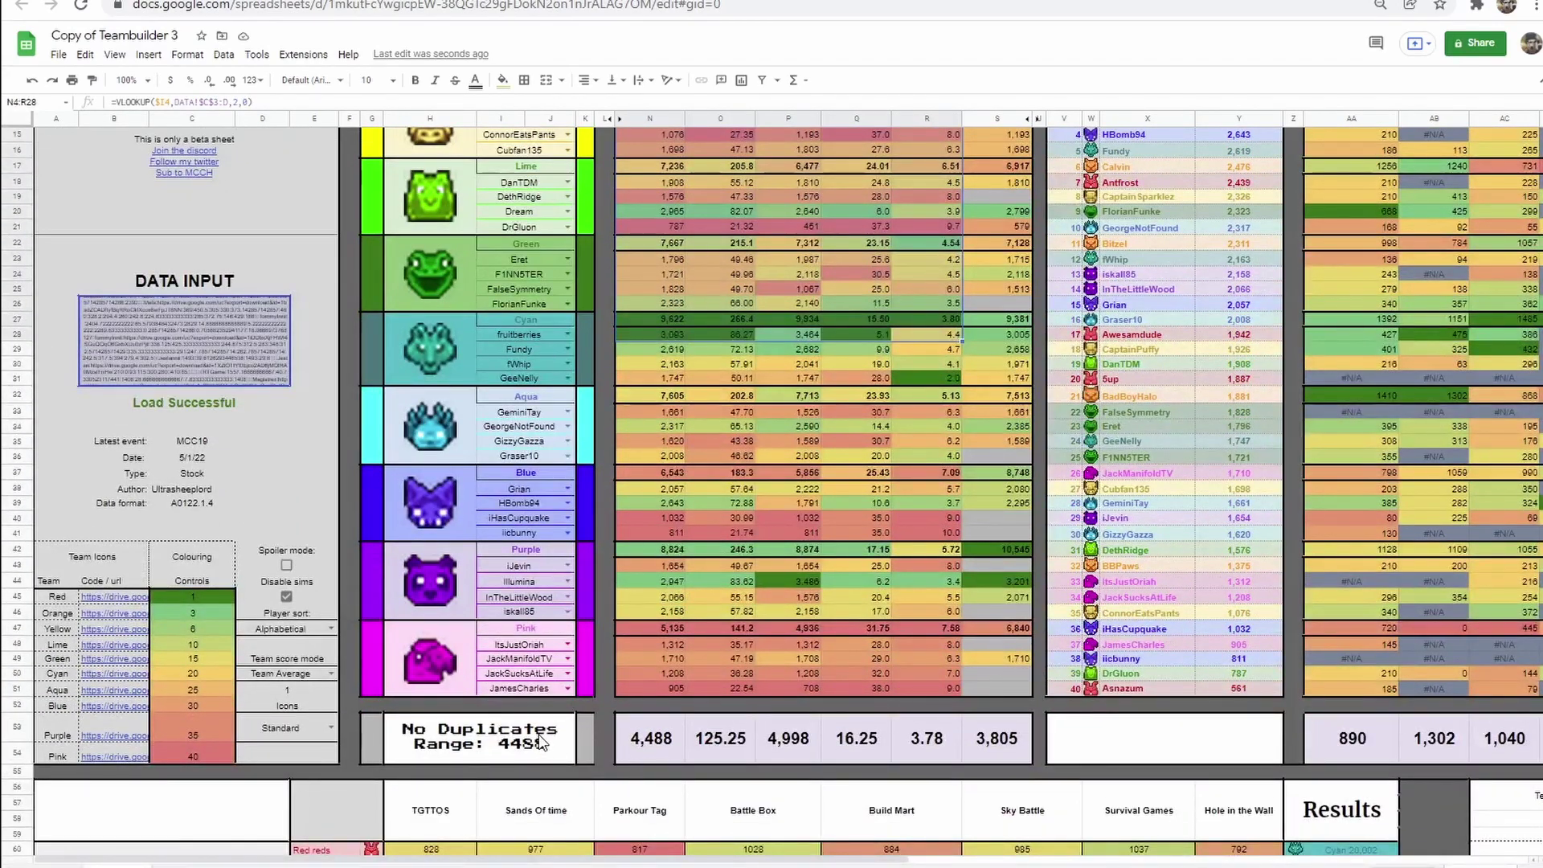
pyautogui.moveTo(541, 743); pyautogui.dragTo(936, 710)
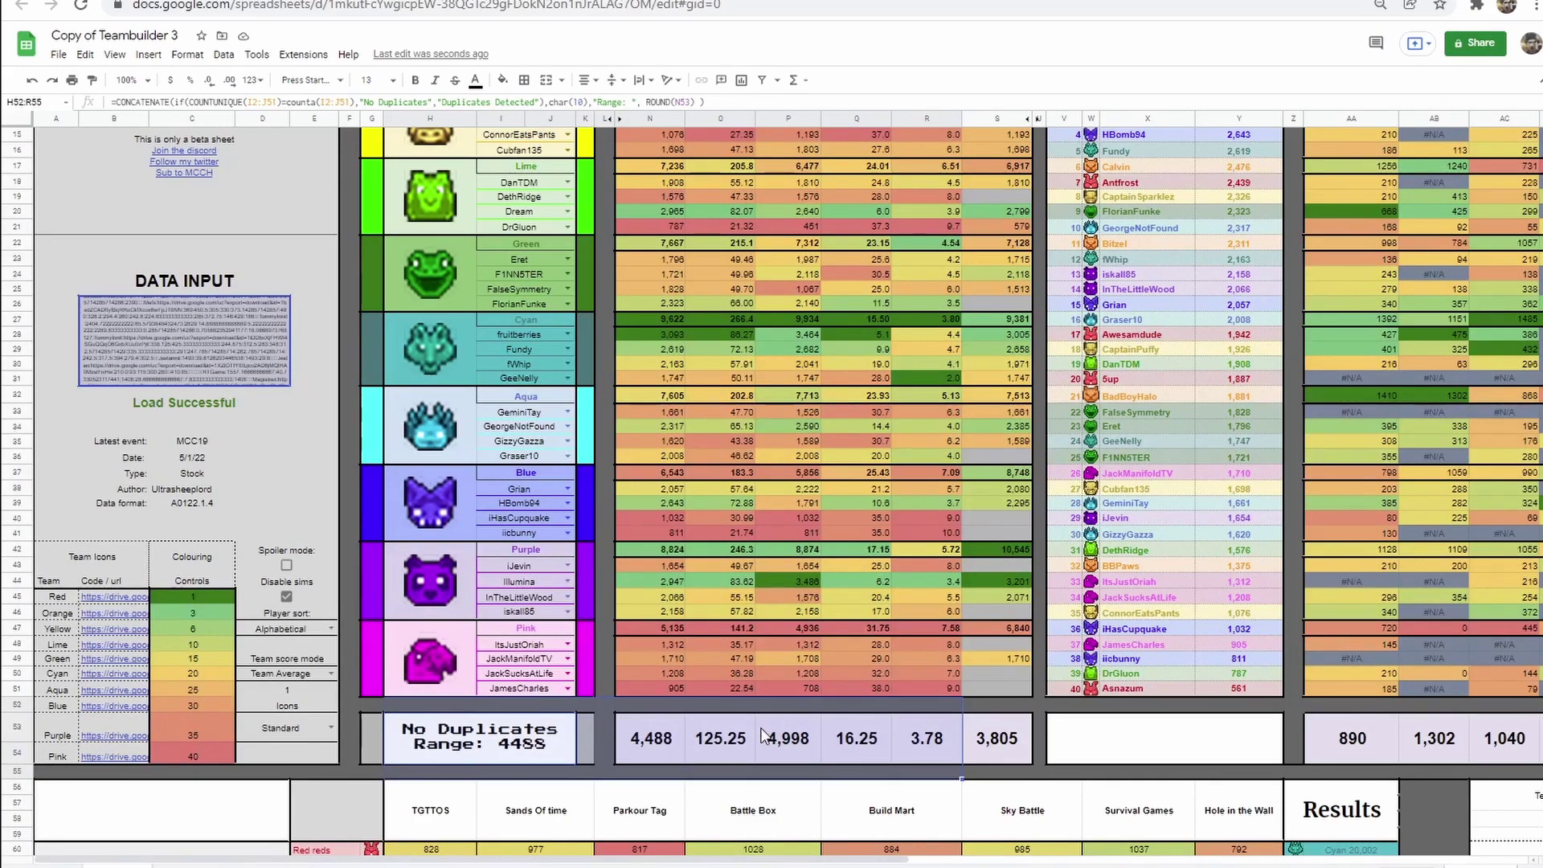
pyautogui.click(531, 748)
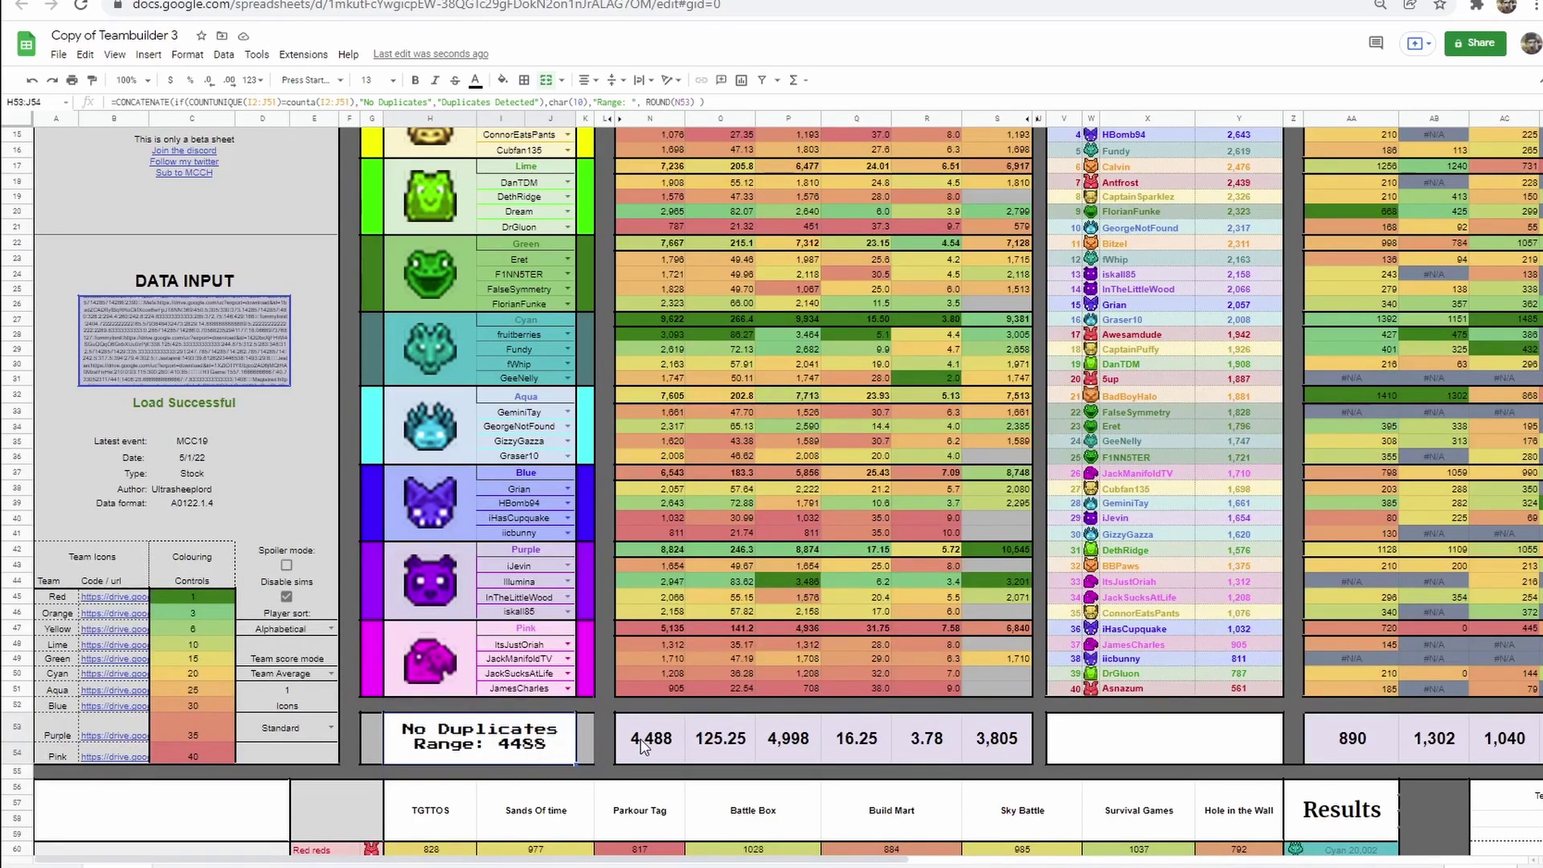
pyautogui.moveTo(644, 751); pyautogui.dragTo(996, 727)
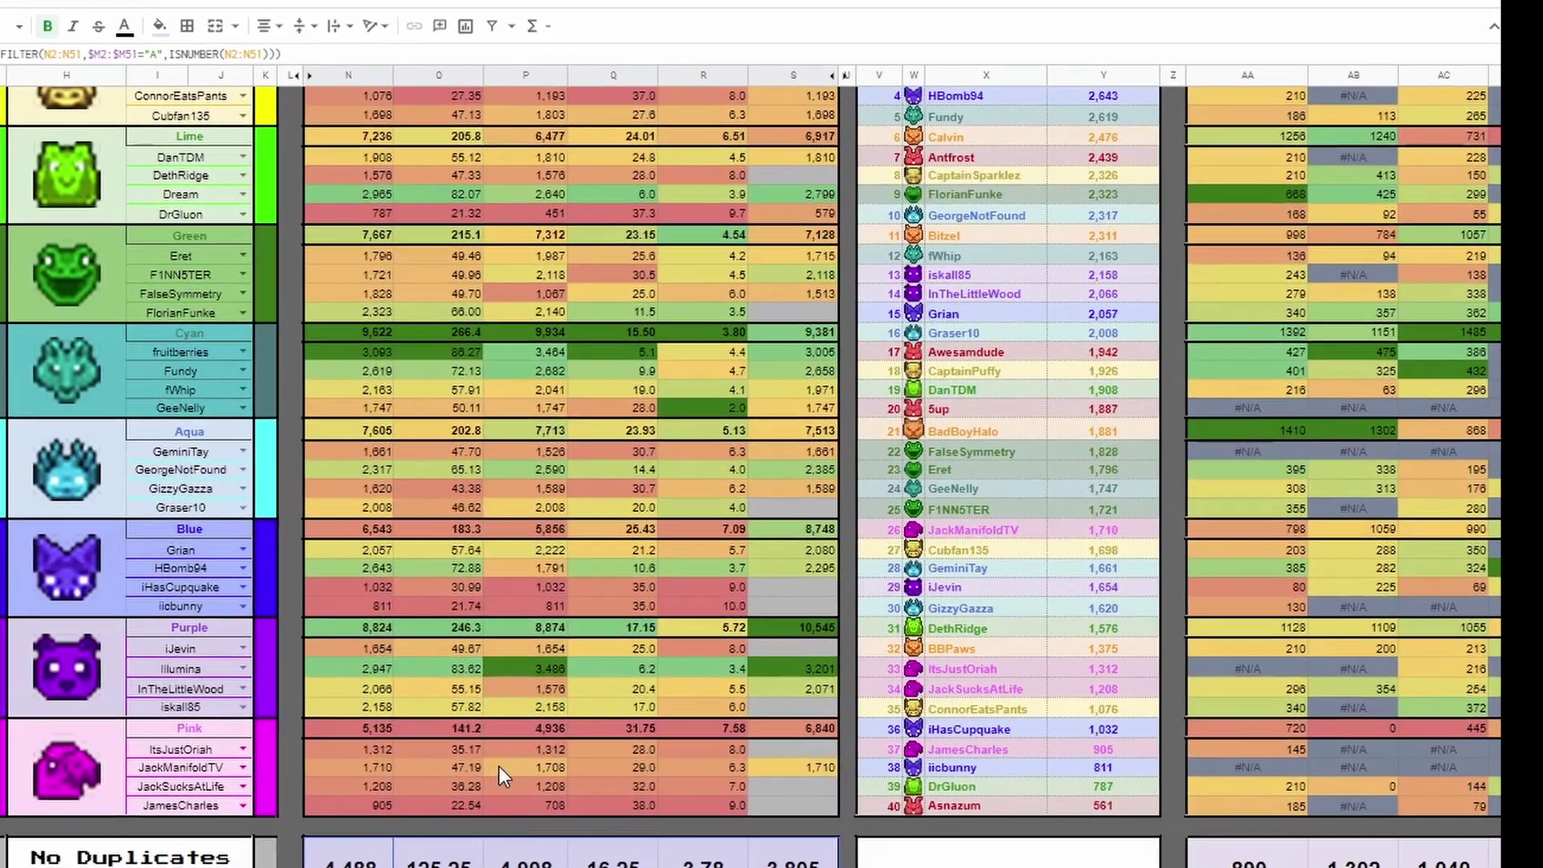
pyautogui.scroll(8, 289, 827)
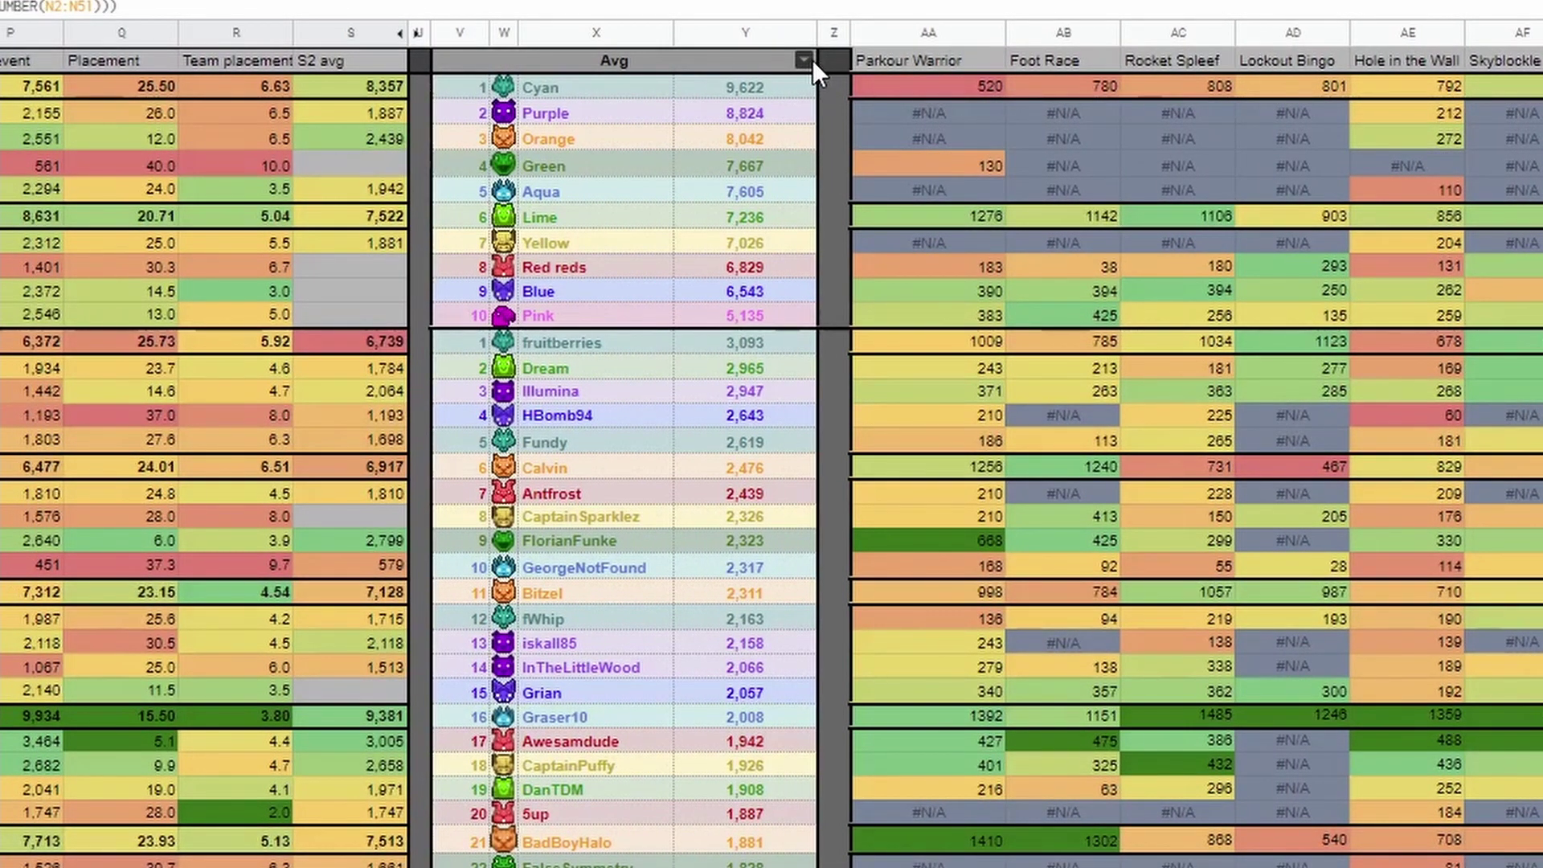
# Rank the leaderboard by Placement first, then by S2 avg.
pyautogui.click(813, 60)
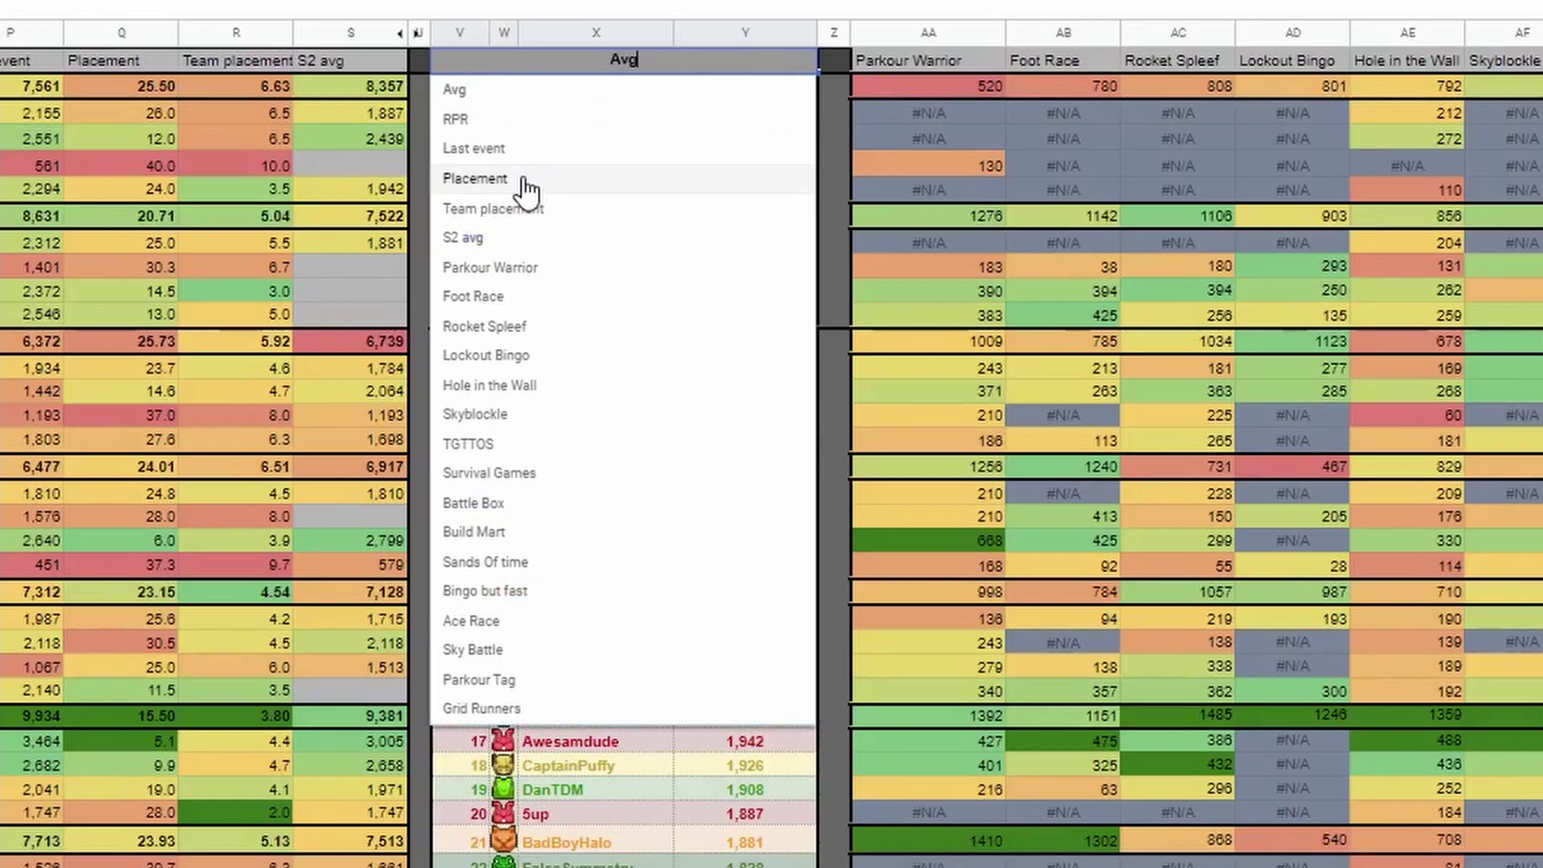
pyautogui.click(509, 184)
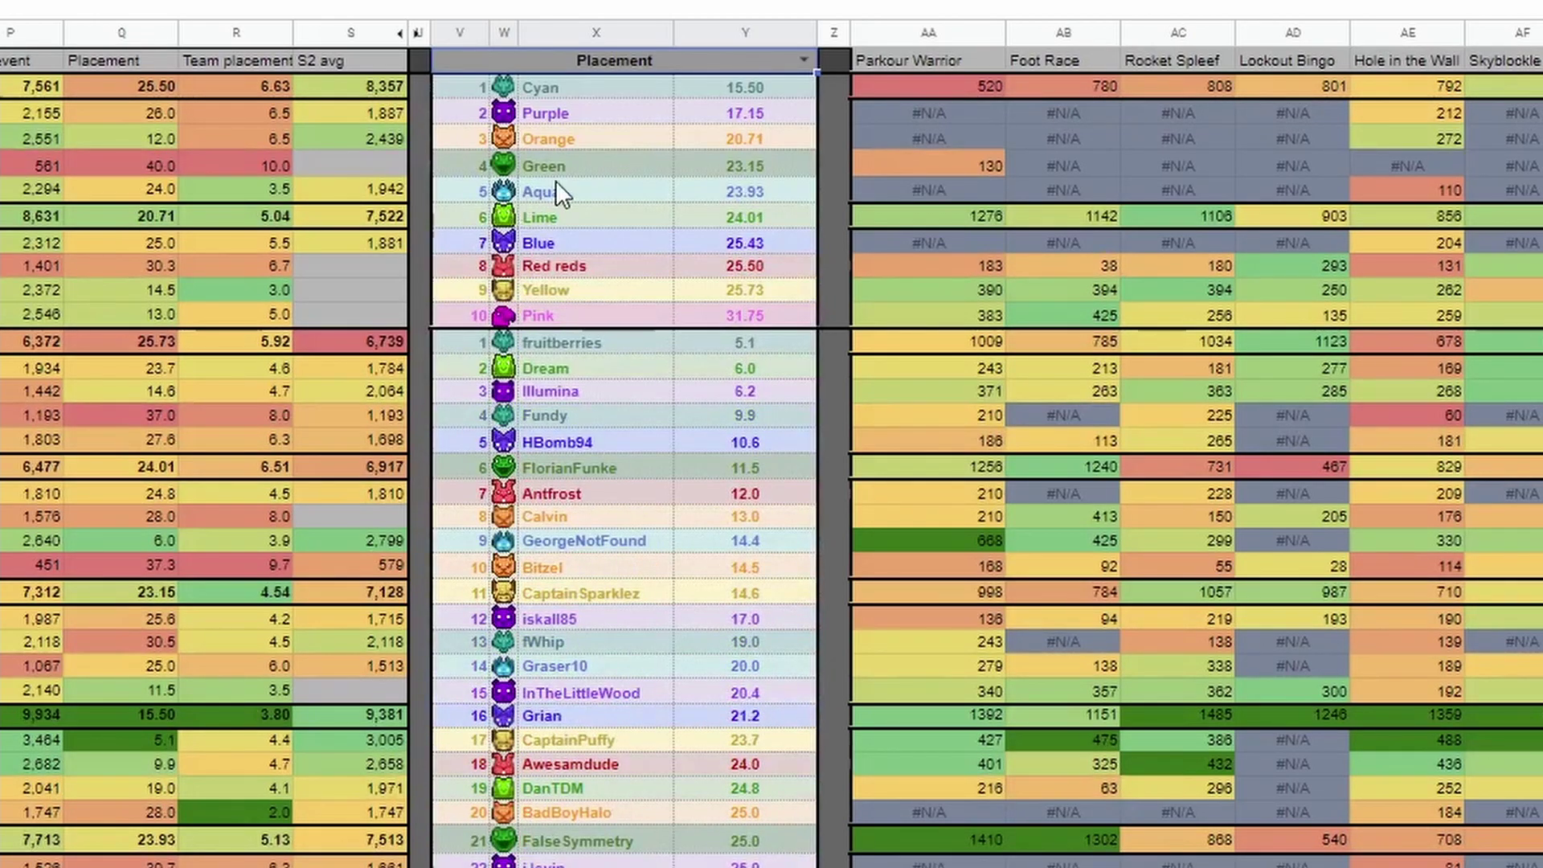
pyautogui.click(806, 60)
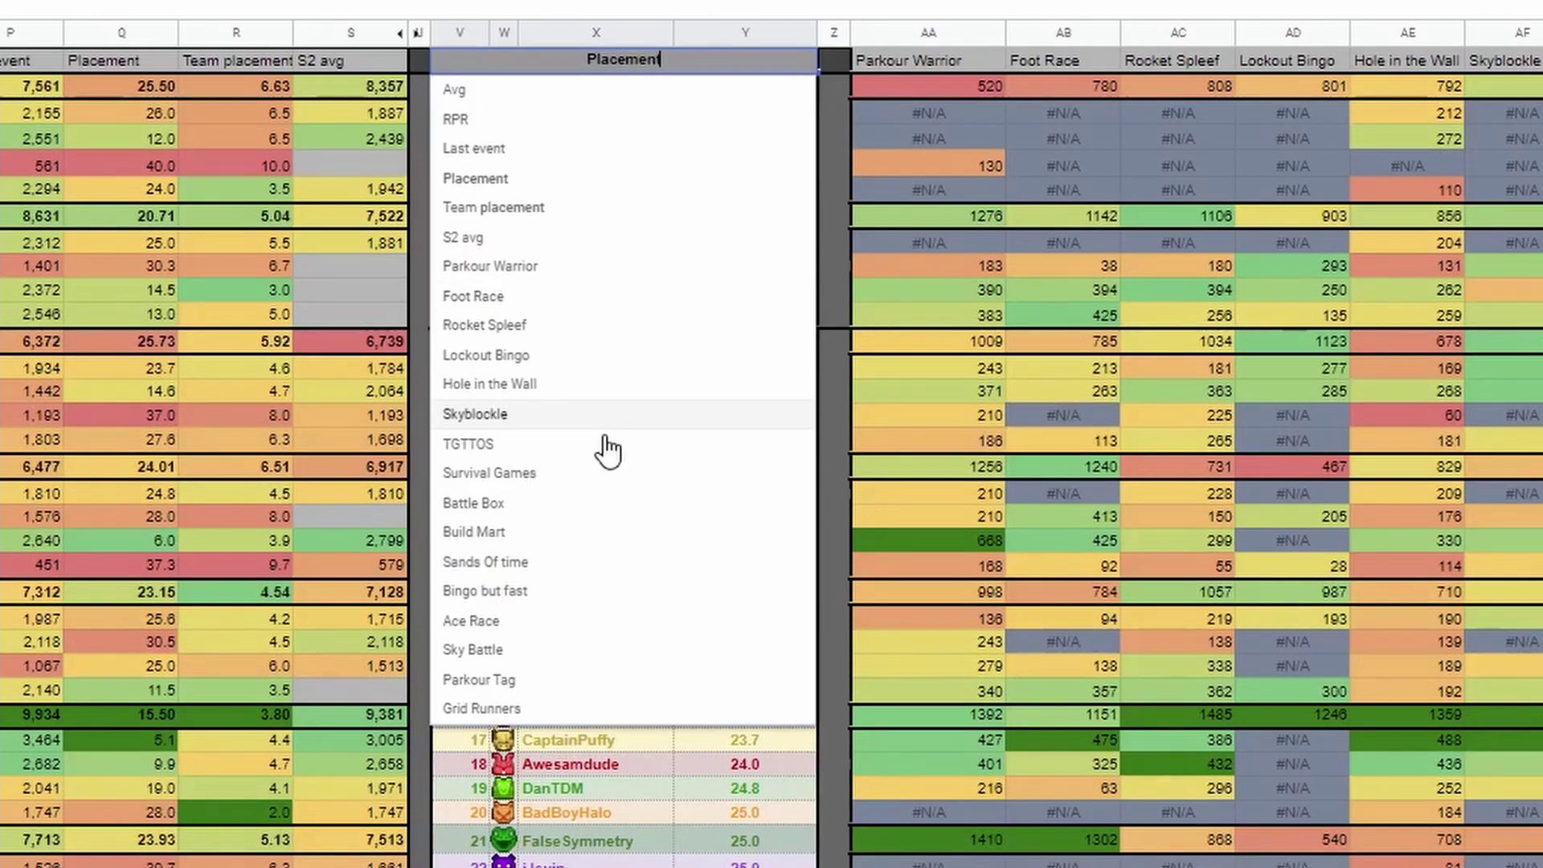
pyautogui.click(522, 236)
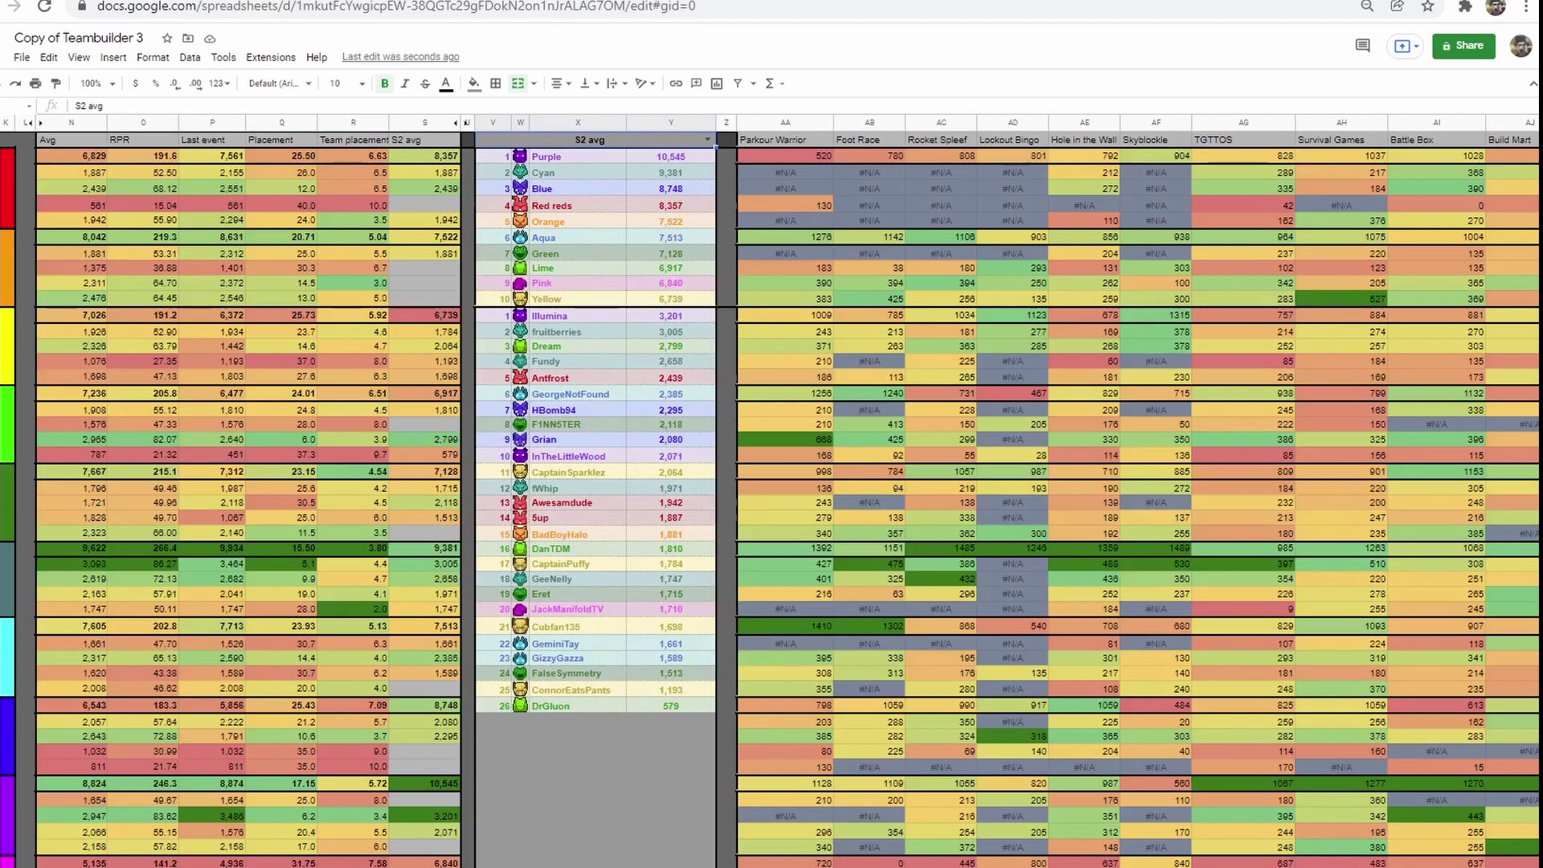
pyautogui.hscroll(10, 772, 483)
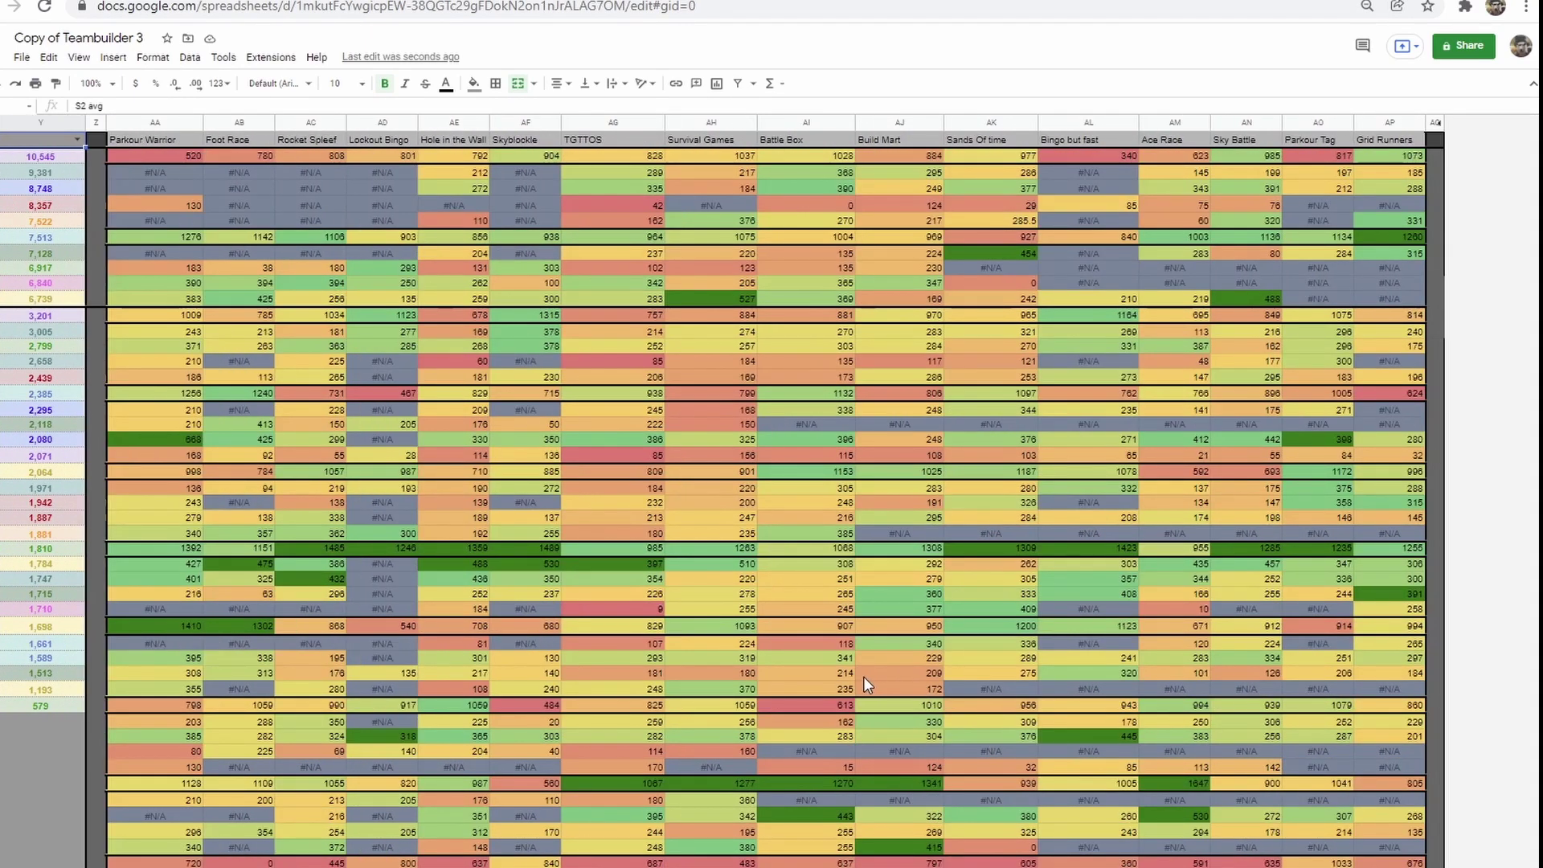
pyautogui.scroll(-5, 632, 482)
pyautogui.scroll(-3, 632, 482)
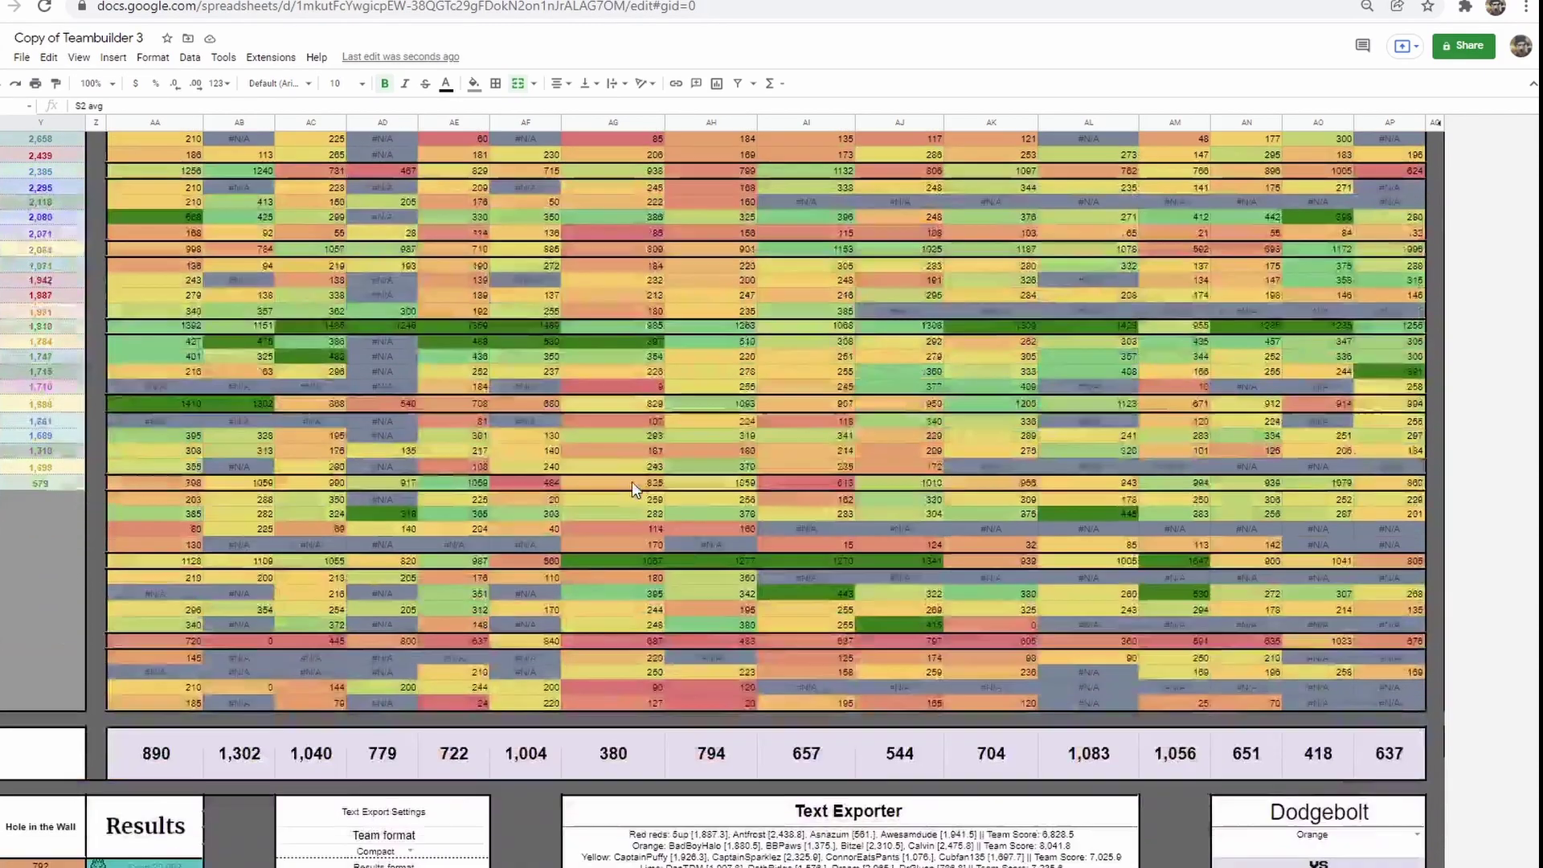
pyautogui.scroll(-1, 633, 481)
pyautogui.scroll(5, 632, 480)
pyautogui.scroll(3, 632, 480)
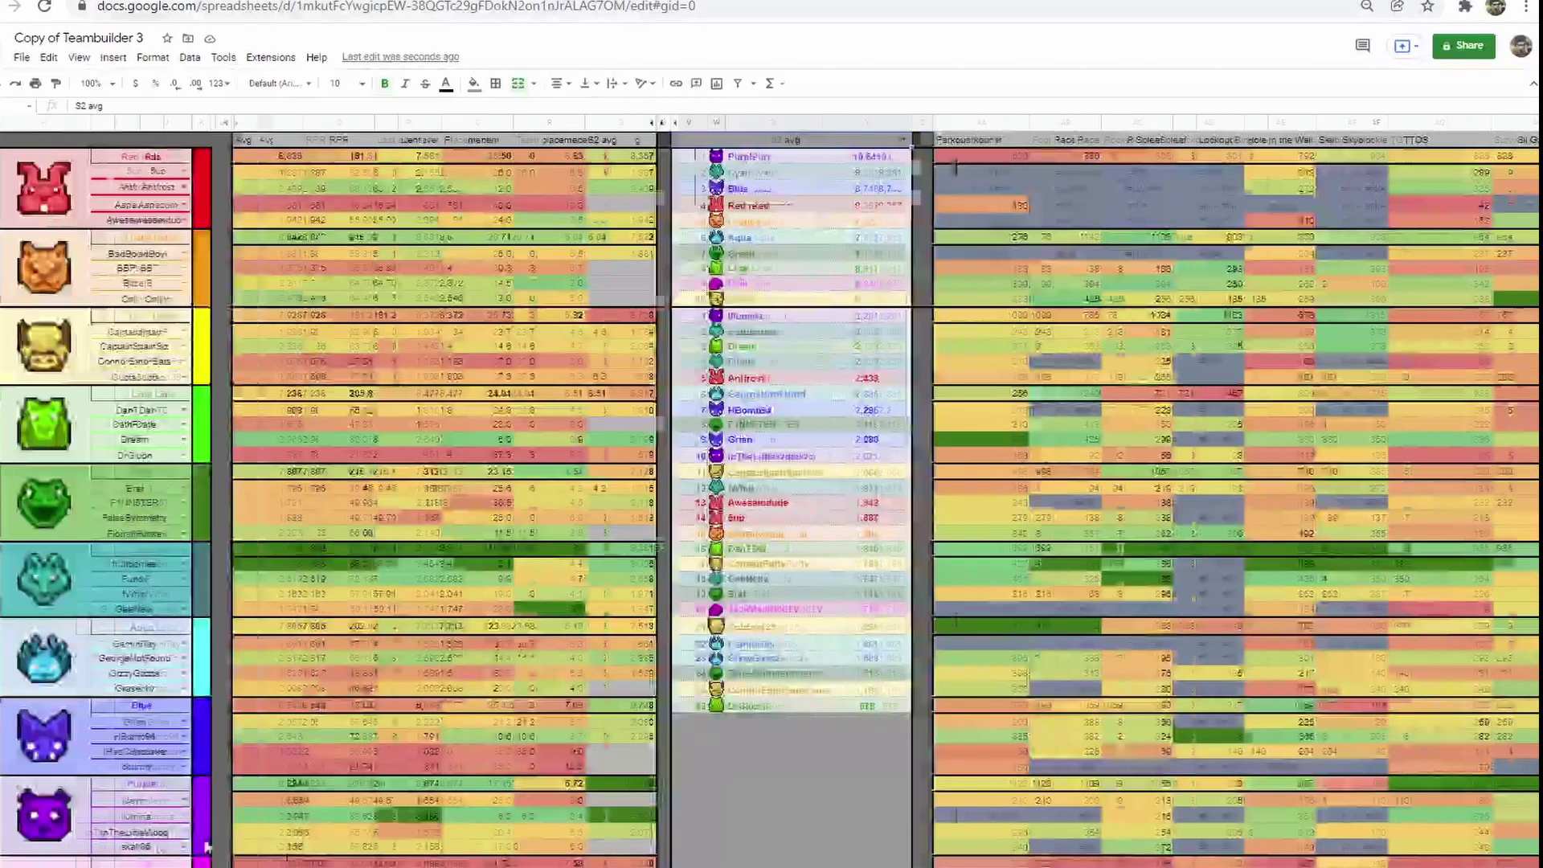
pyautogui.hscroll(-10, 772, 483)
pyautogui.hscroll(-5, 772, 482)
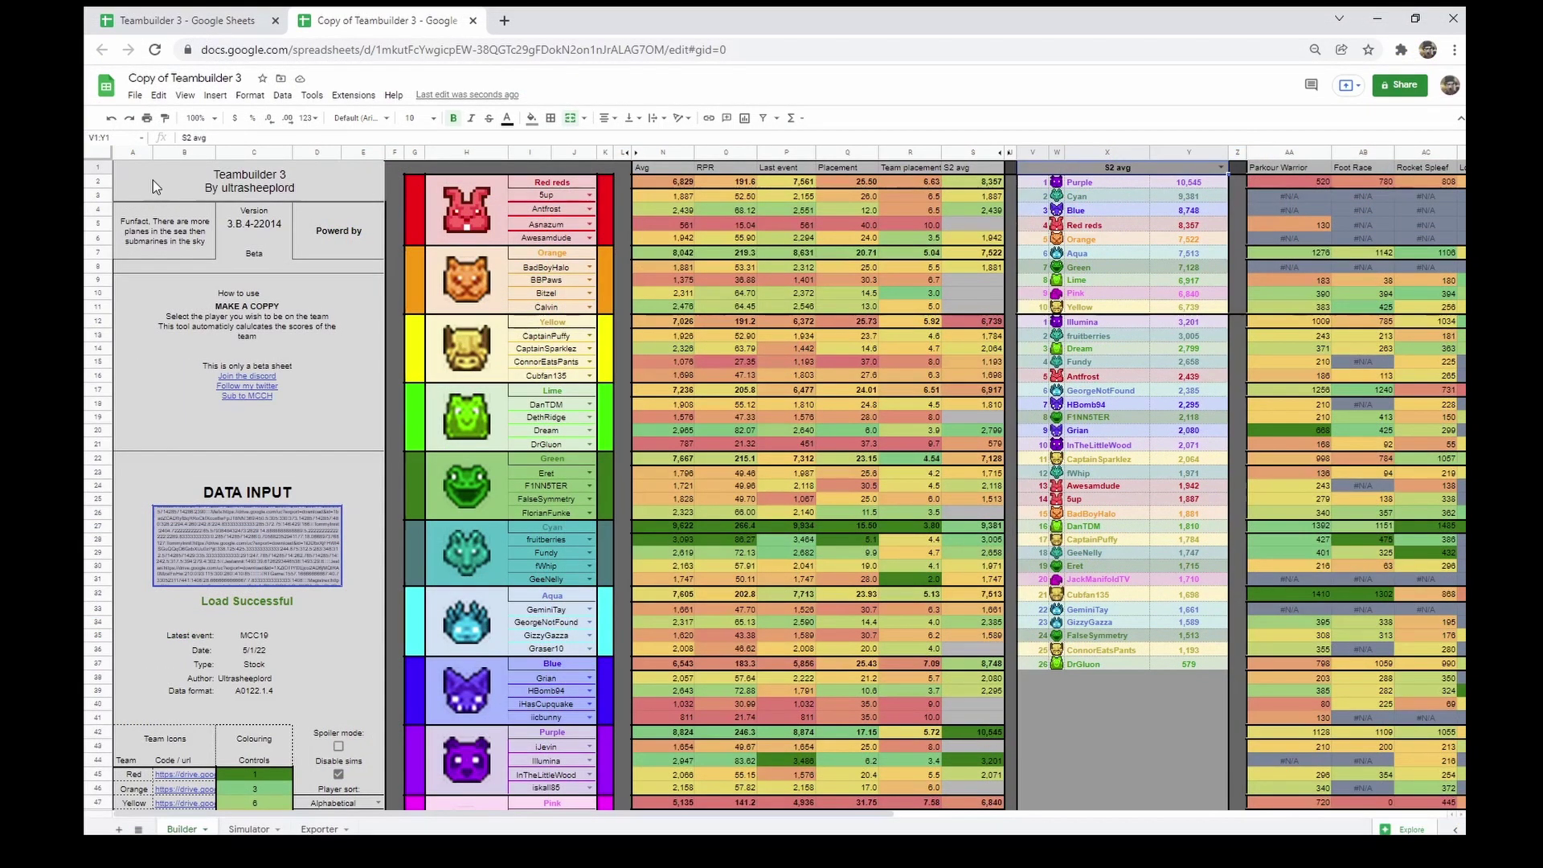
pyautogui.moveTo(148, 183); pyautogui.dragTo(344, 275)
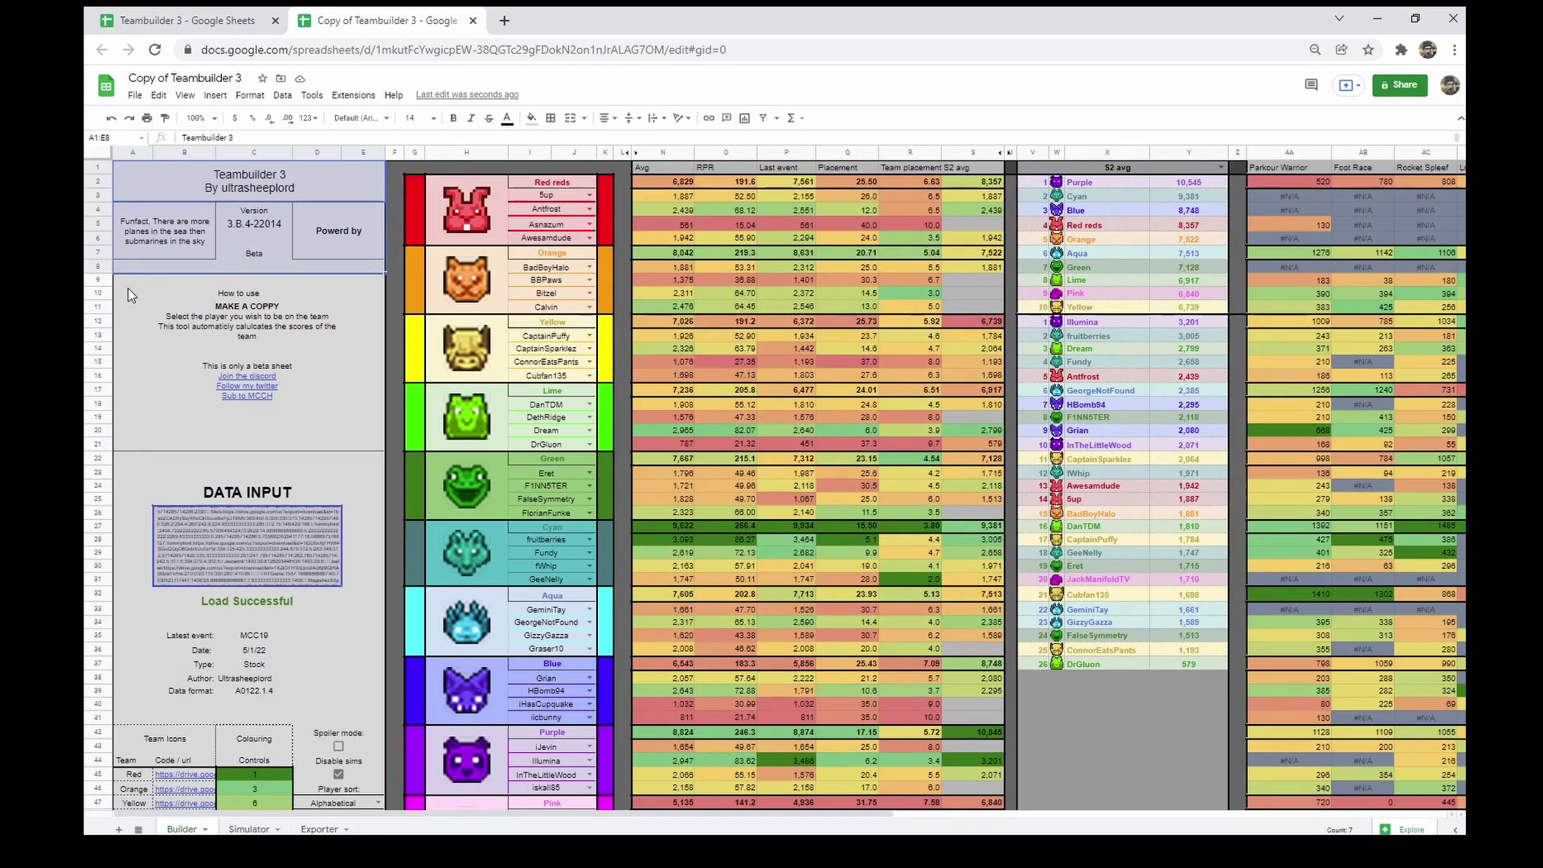
pyautogui.moveTo(131, 295); pyautogui.dragTo(364, 449)
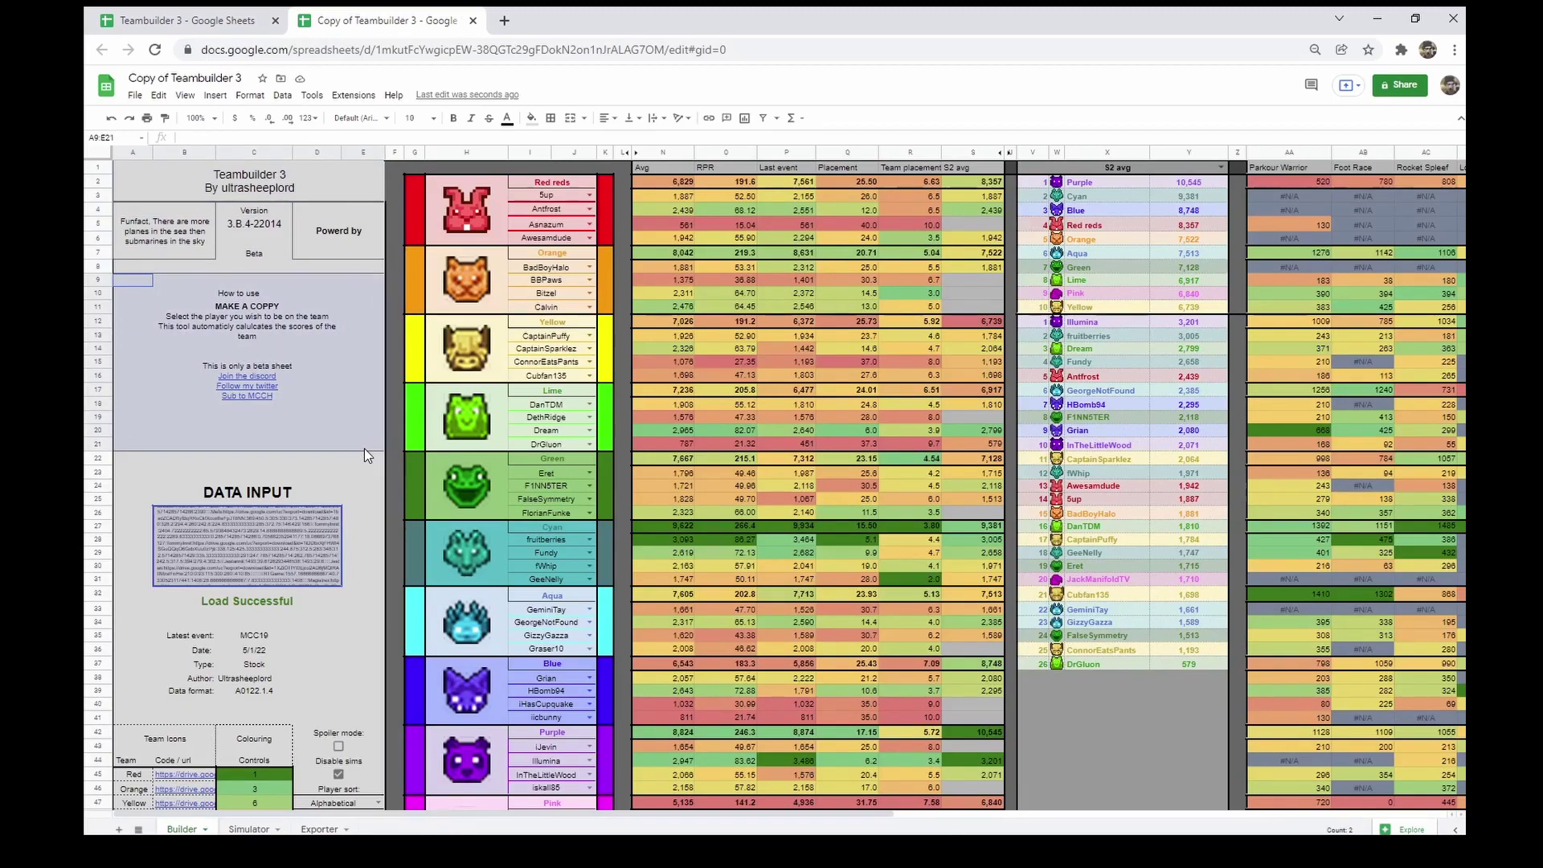
pyautogui.scroll(-2, 364, 449)
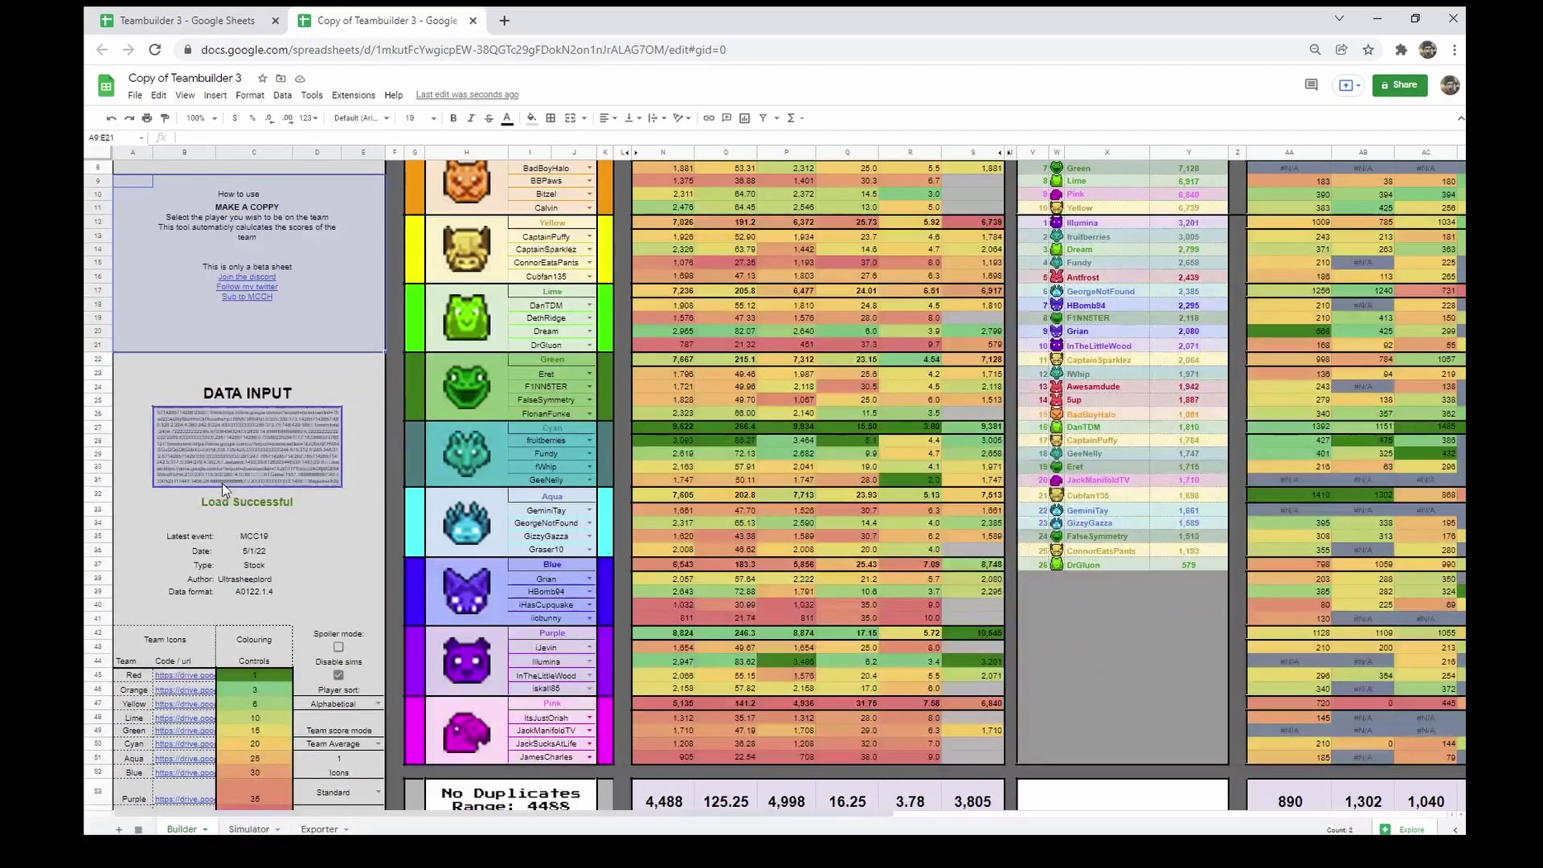
pyautogui.moveTo(146, 357)
pyautogui.mouseDown()
pyautogui.moveTo(360, 611)
pyautogui.moveTo(352, 621)
pyautogui.mouseUp()
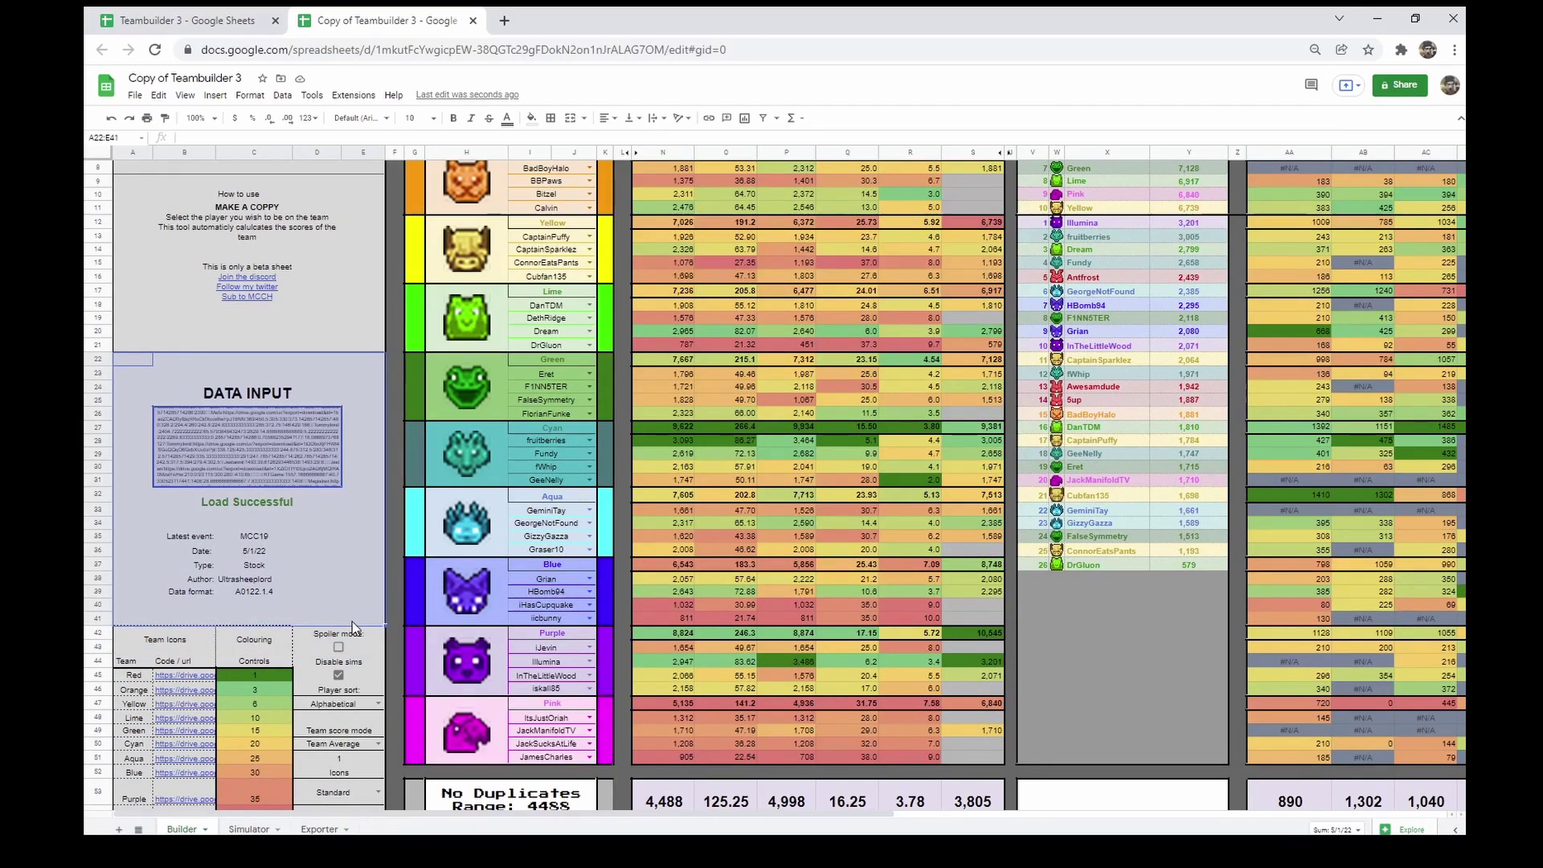
pyautogui.click(266, 447)
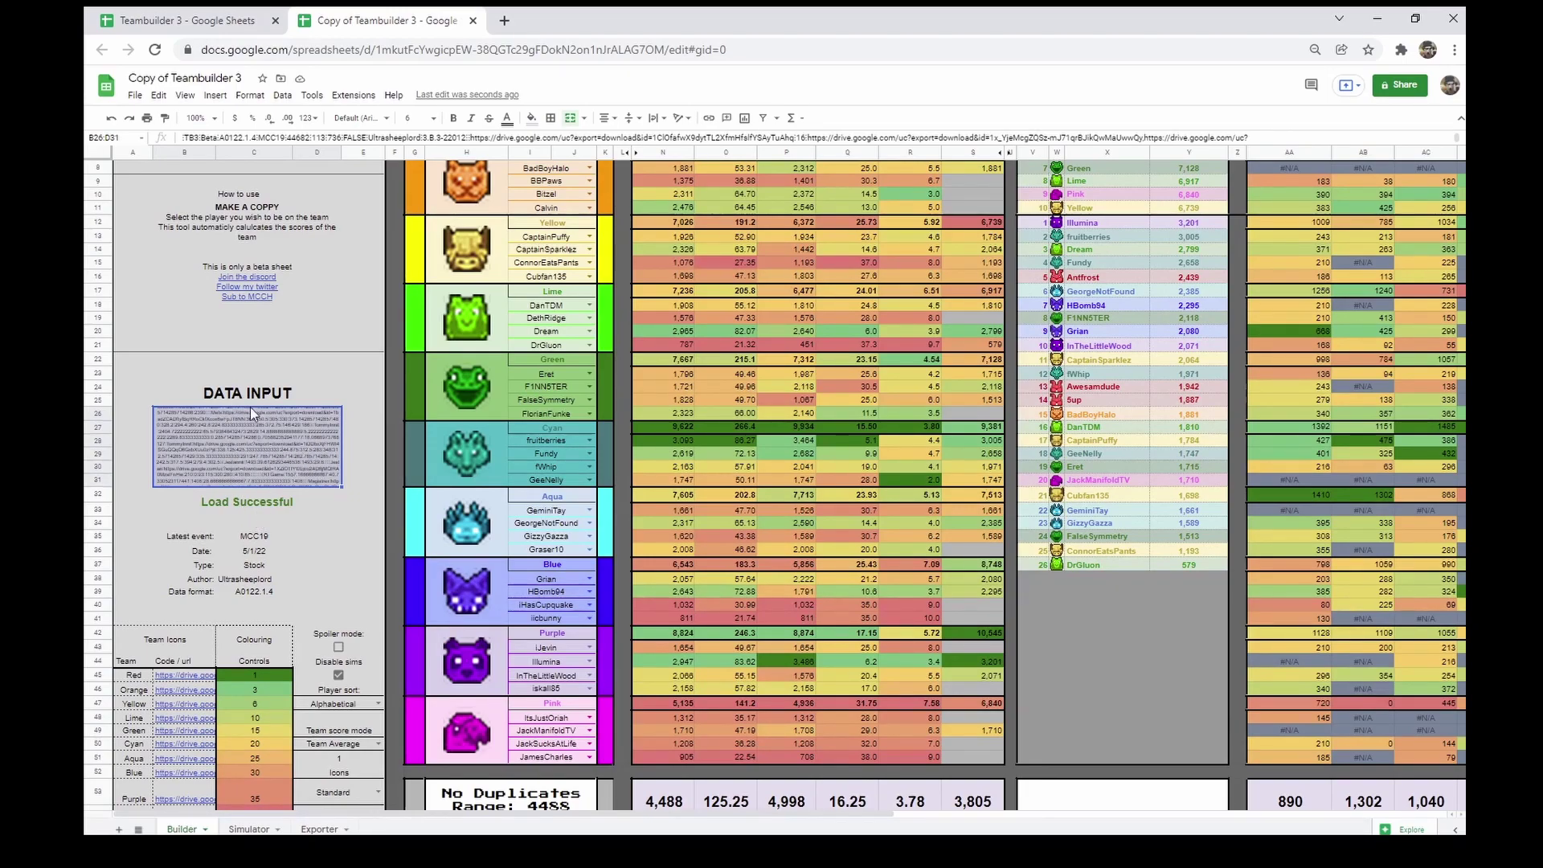
# Inspect the Load Successful status, then toggle Spoiler mode on and back off.
pyautogui.click(235, 500)
pyautogui.scroll(-1, 235, 500)
pyautogui.scroll(-2, 235, 499)
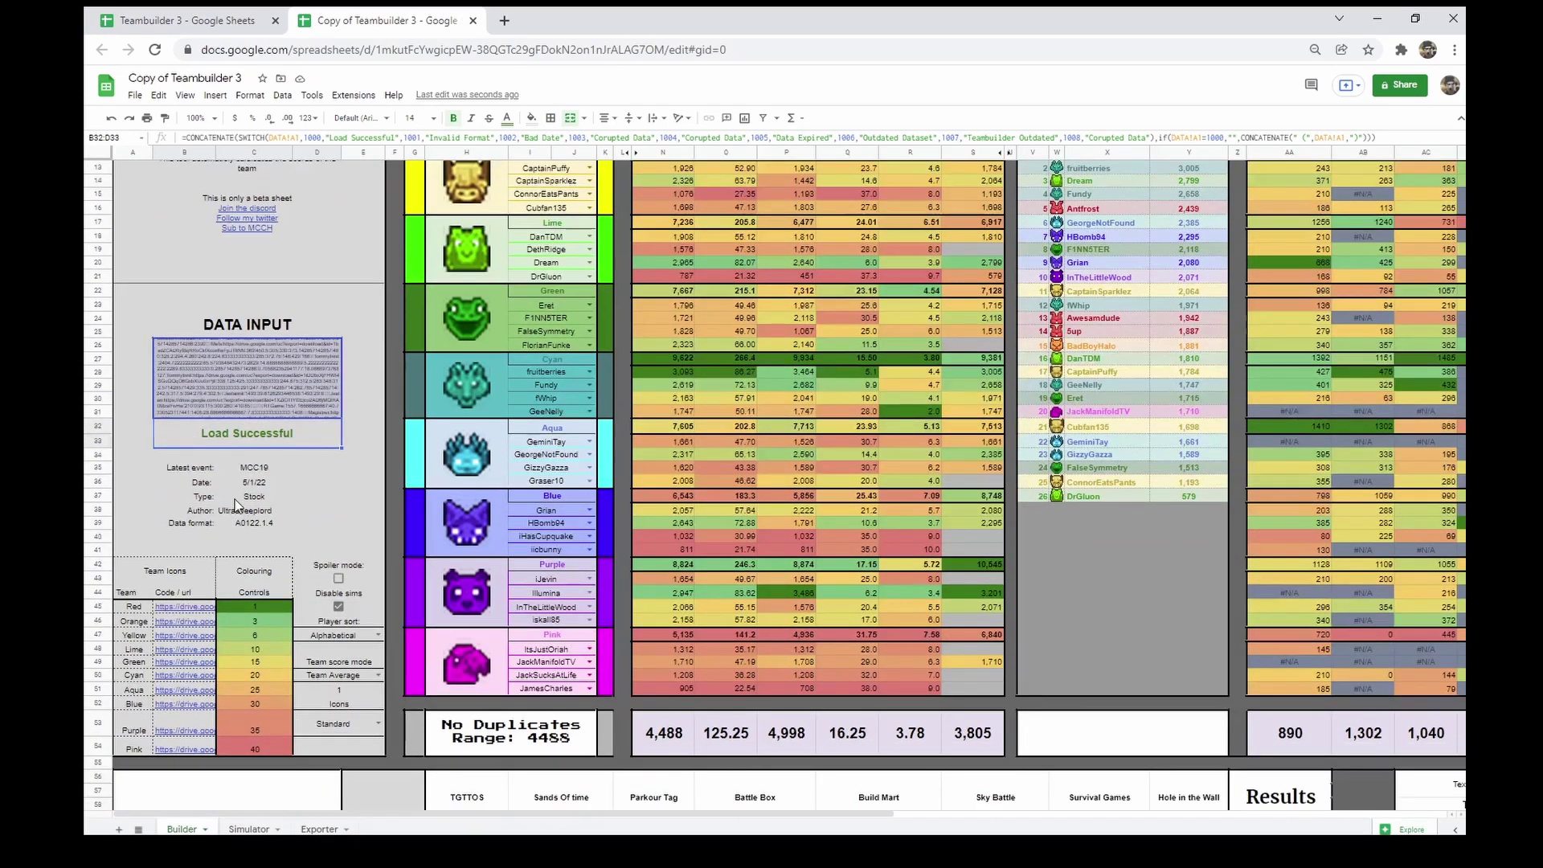
pyautogui.scroll(-2, 235, 521)
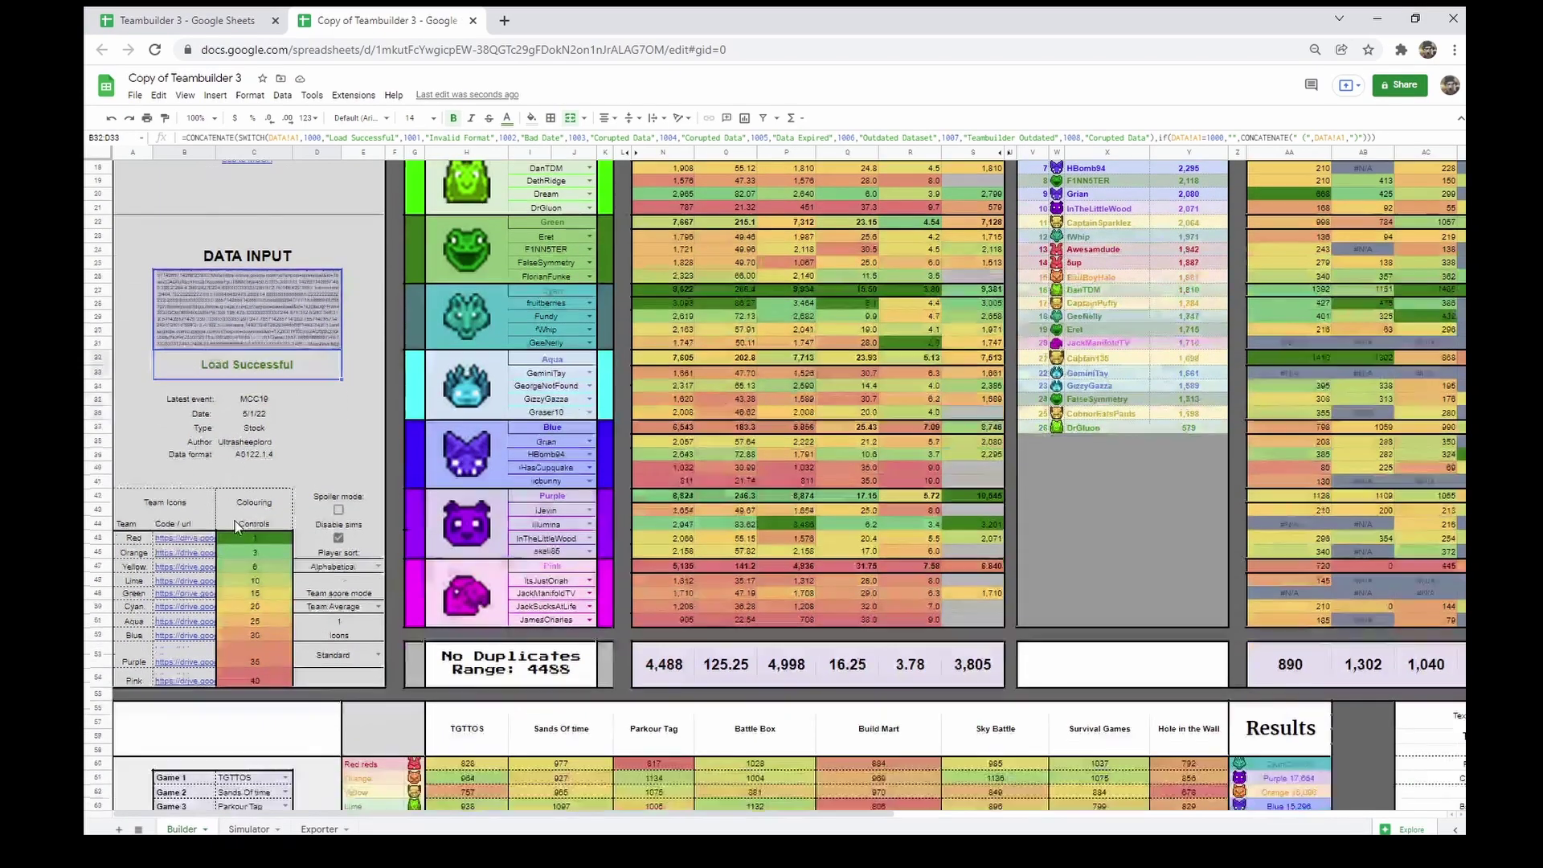
pyautogui.click(337, 508)
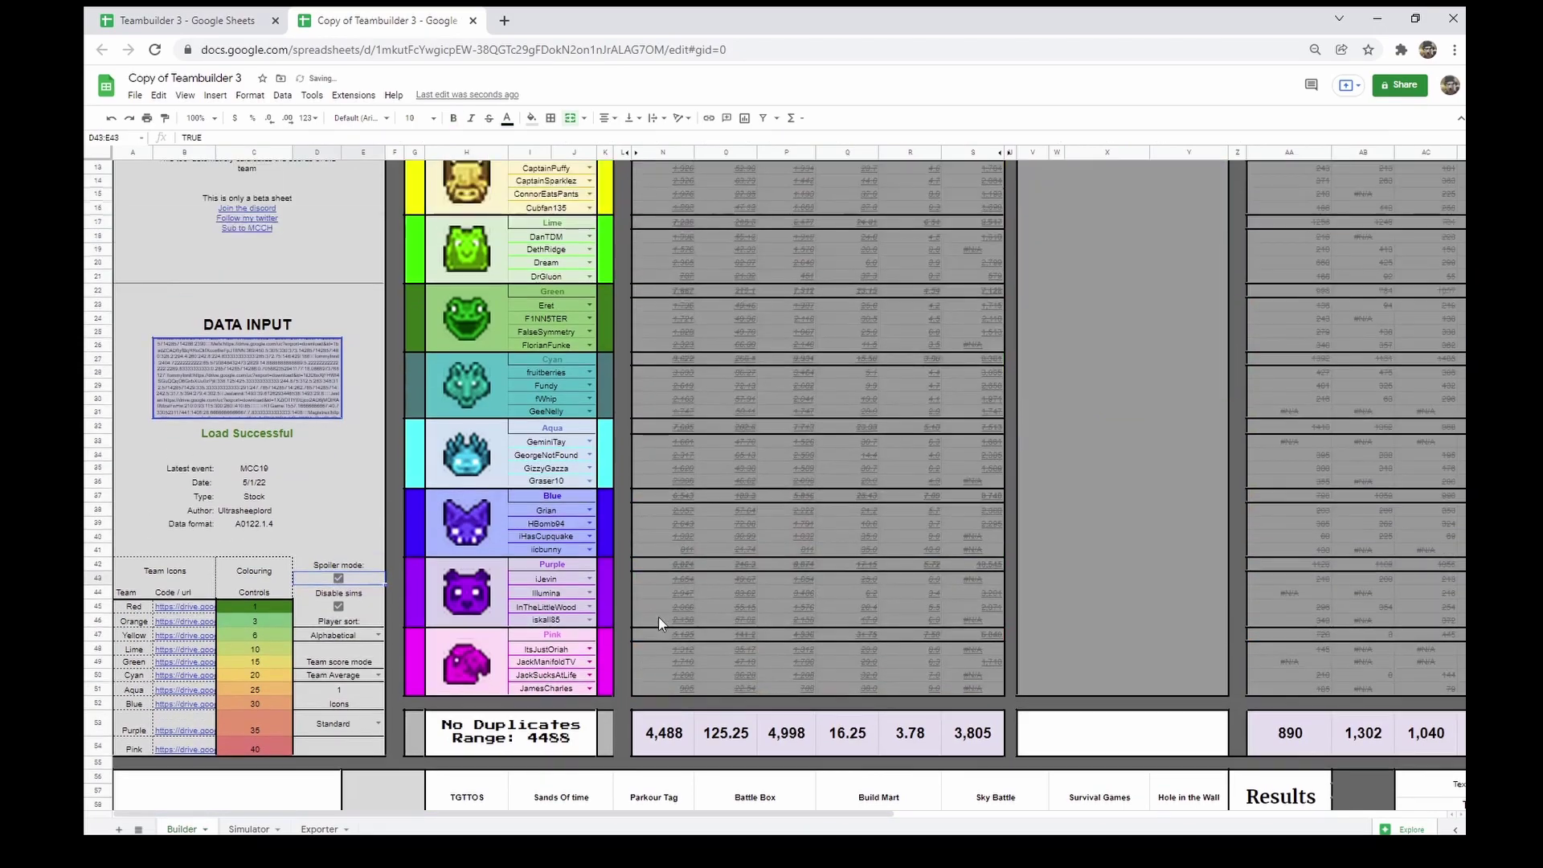
pyautogui.scroll(4, 662, 616)
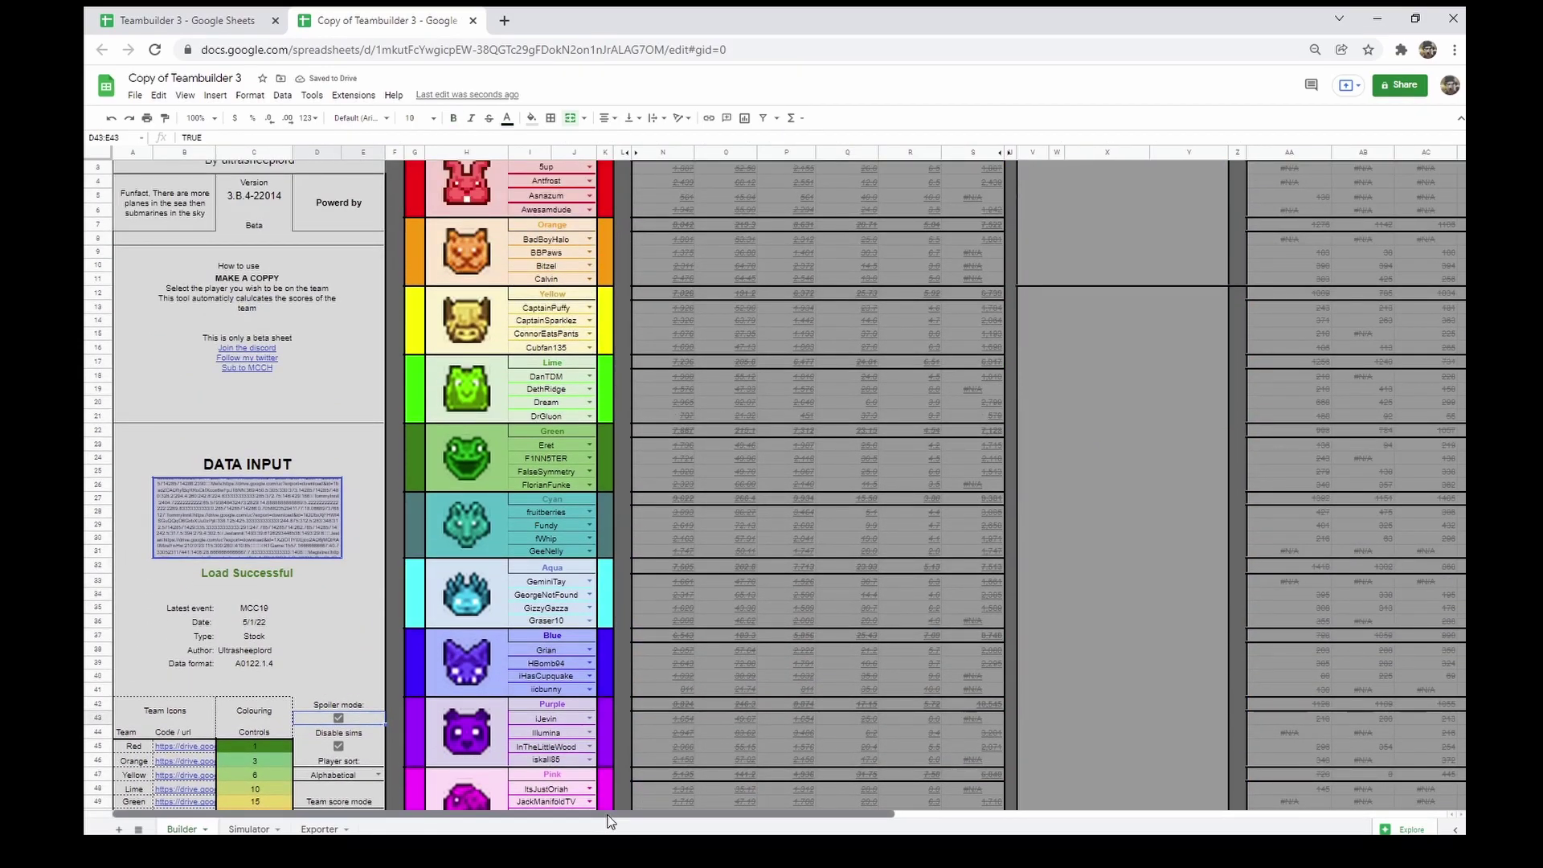
pyautogui.moveTo(595, 831)
pyautogui.mouseDown()
pyautogui.moveTo(855, 797)
pyautogui.moveTo(567, 788)
pyautogui.mouseUp()
pyautogui.scroll(-4, 483, 723)
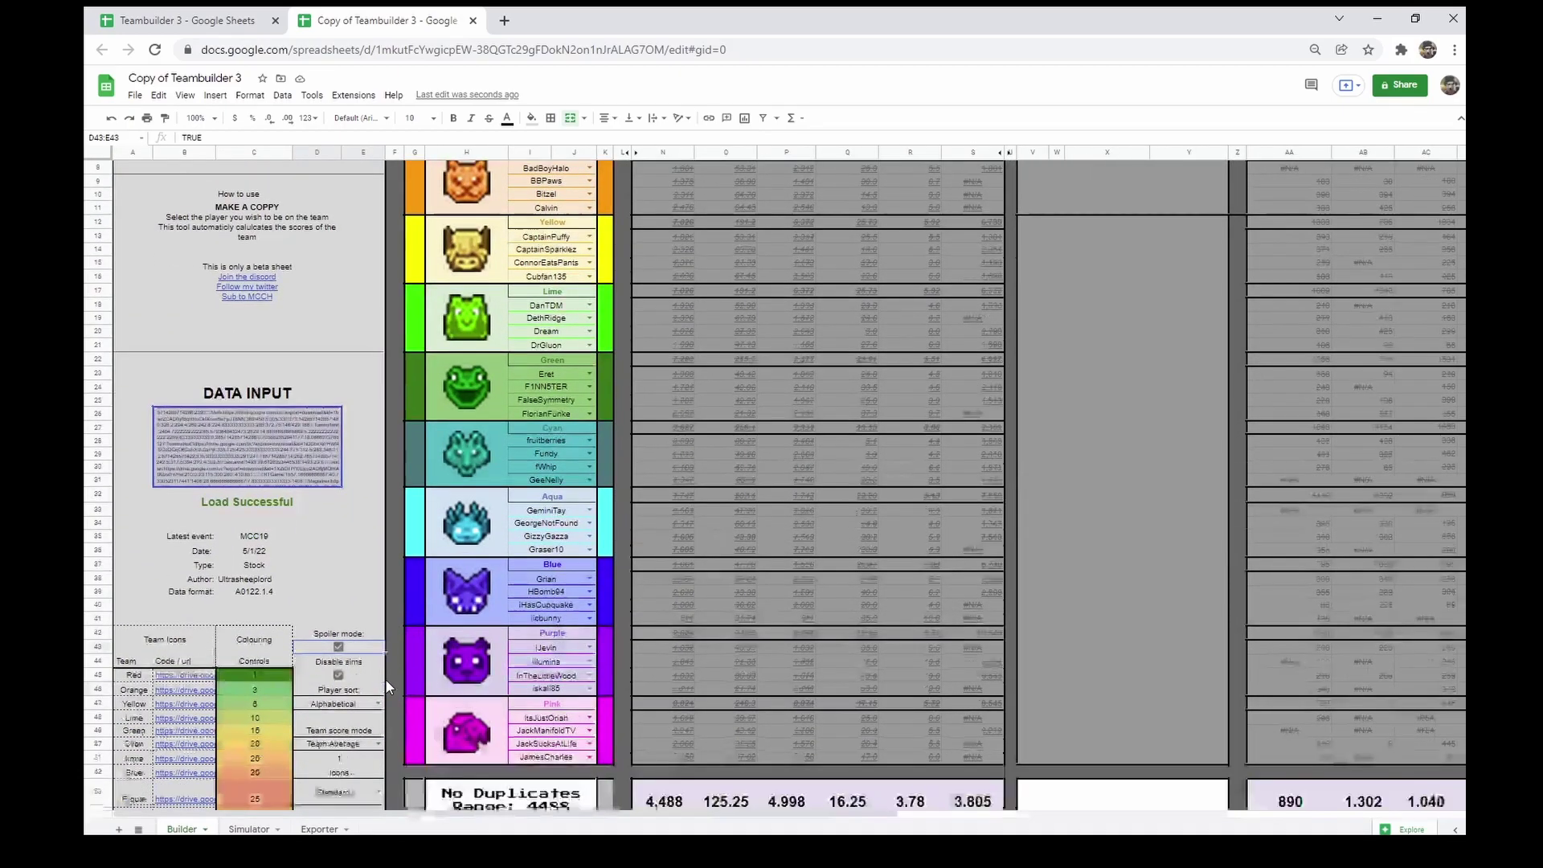
pyautogui.click(340, 619)
# Set Player sort to AVG and view iJevin's player list without changing it.
pyautogui.click(366, 675)
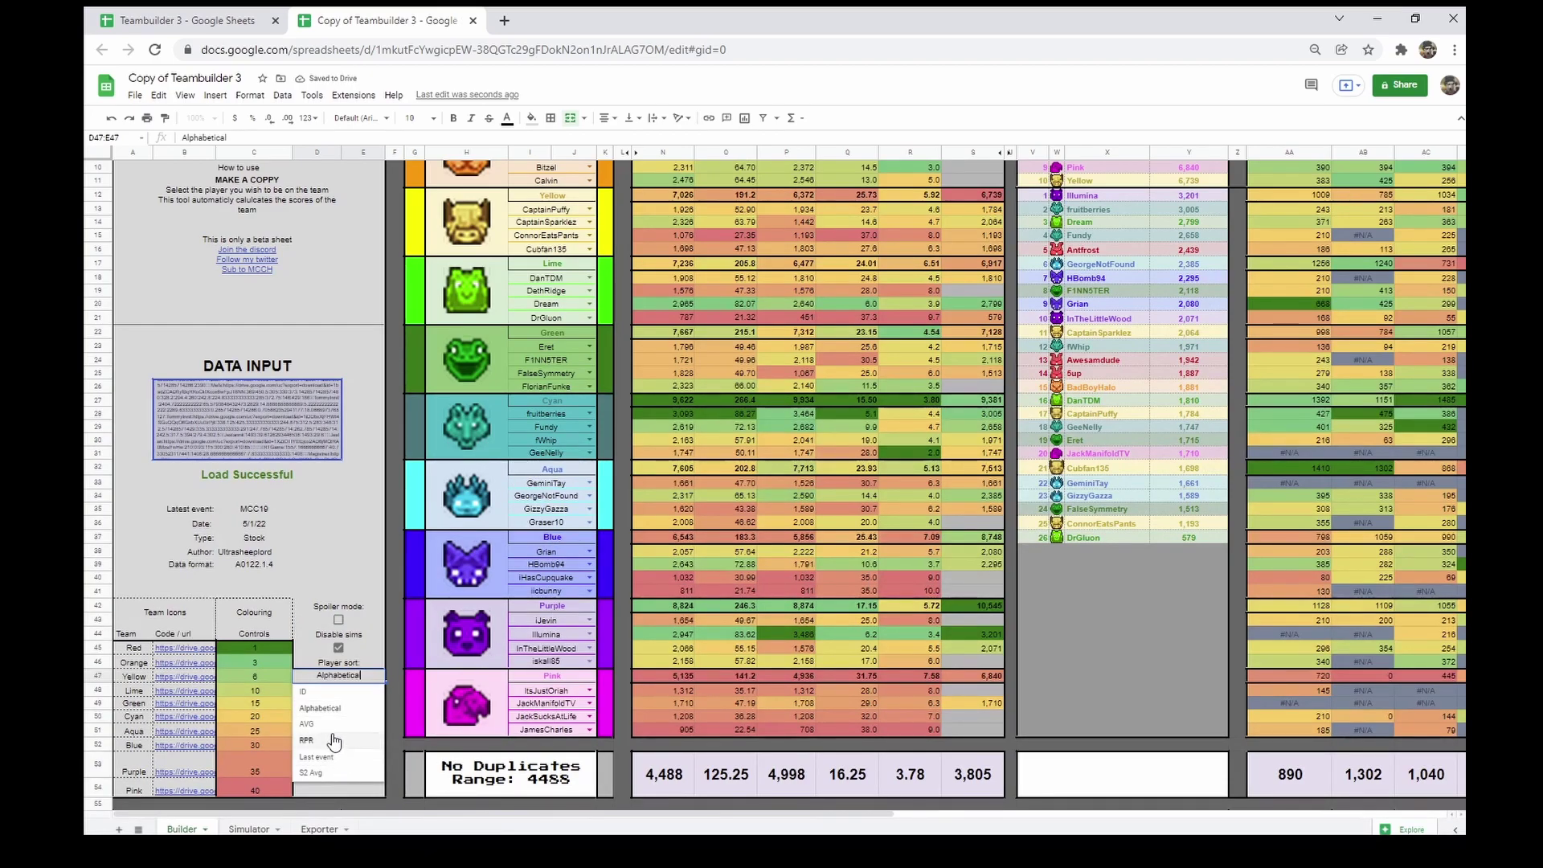
pyautogui.click(313, 728)
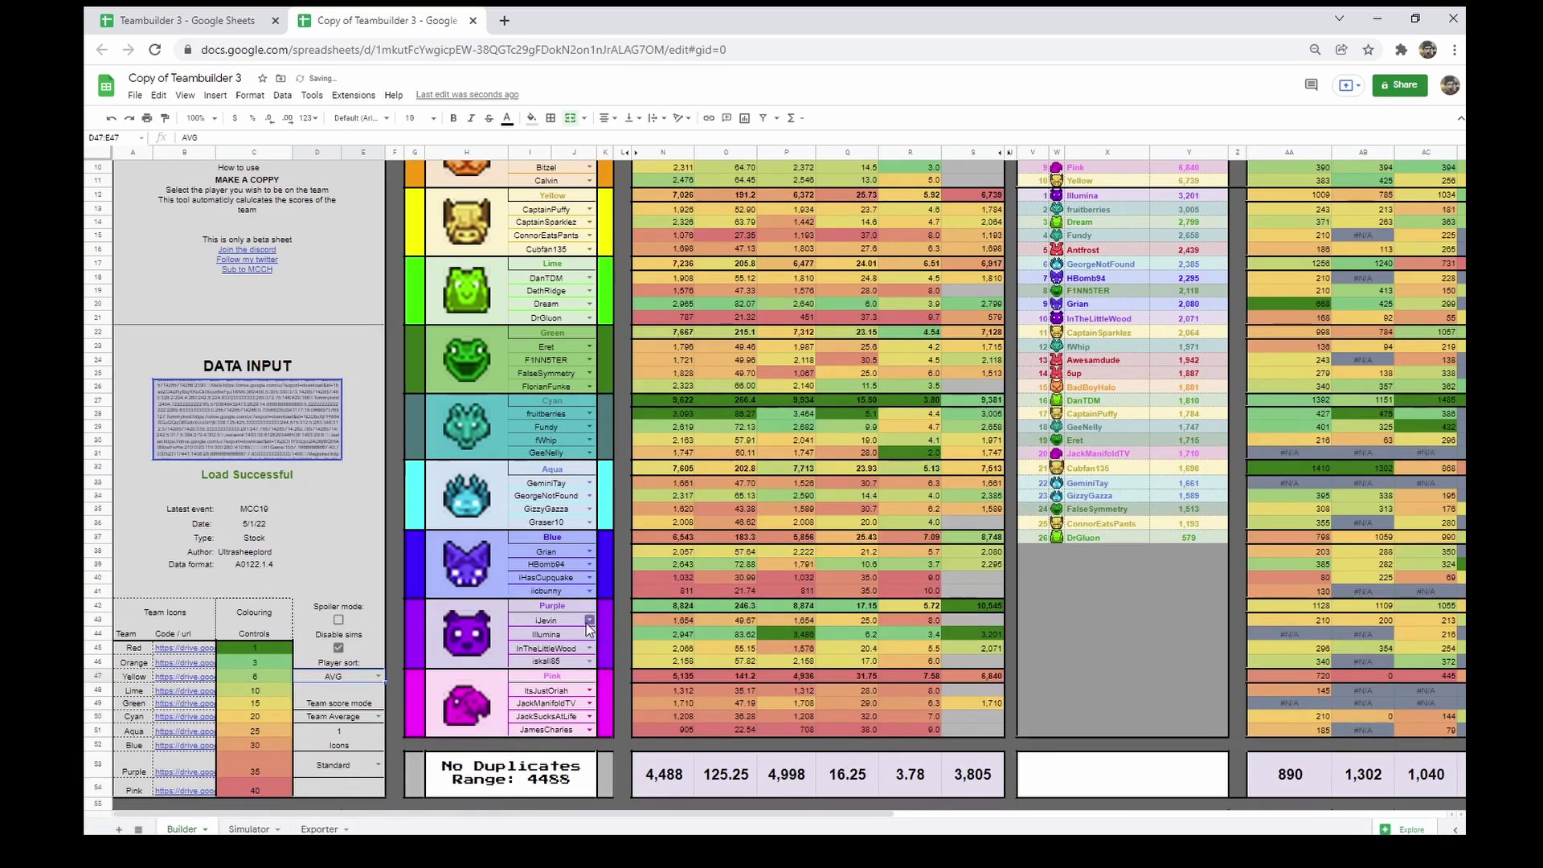
pyautogui.doubleClick(551, 619)
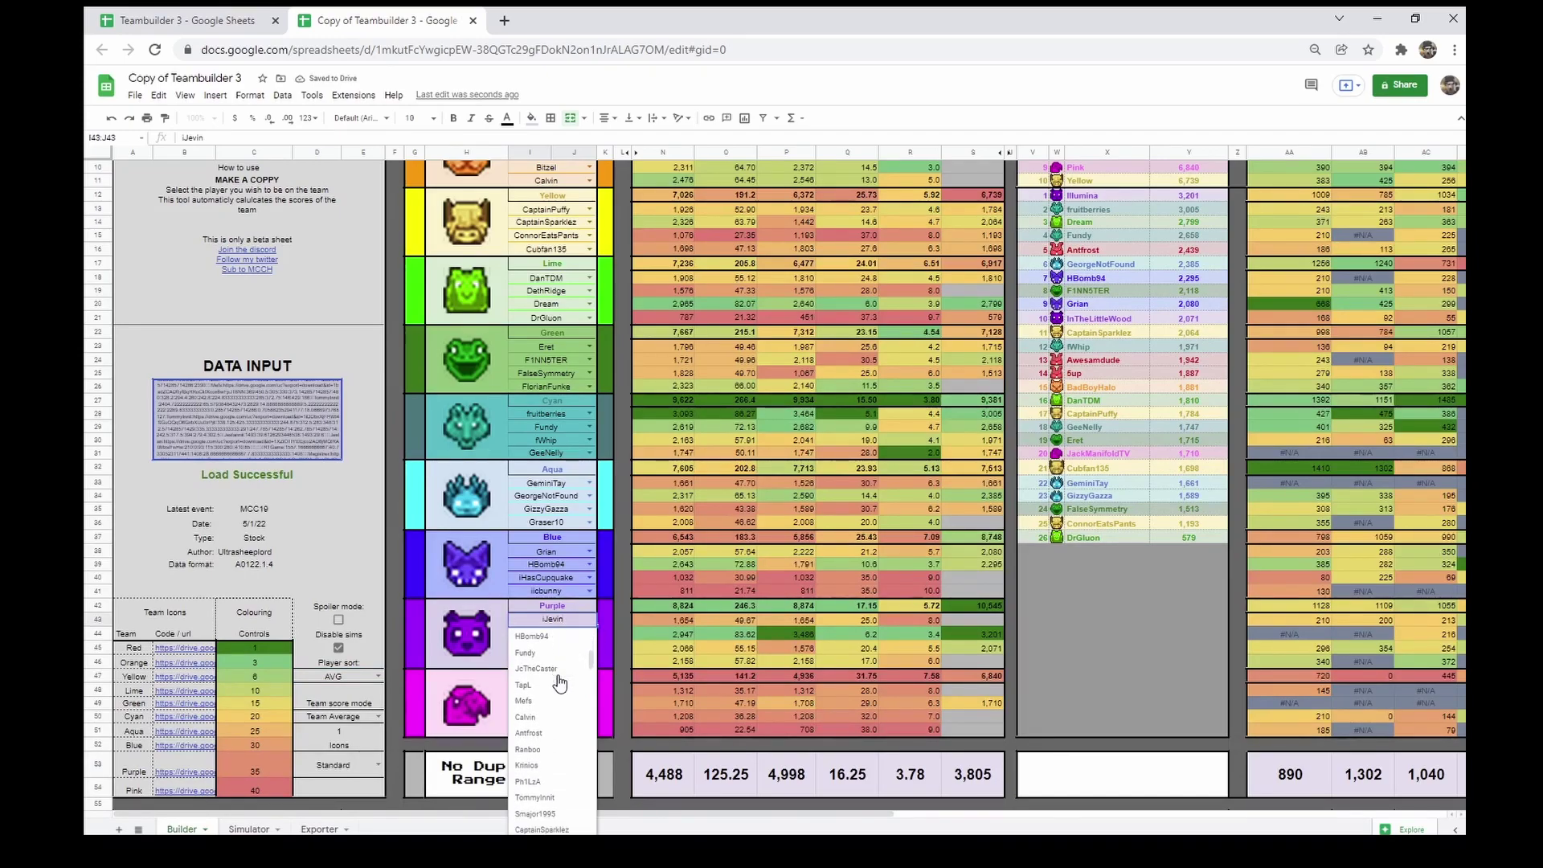
pyautogui.click(363, 748)
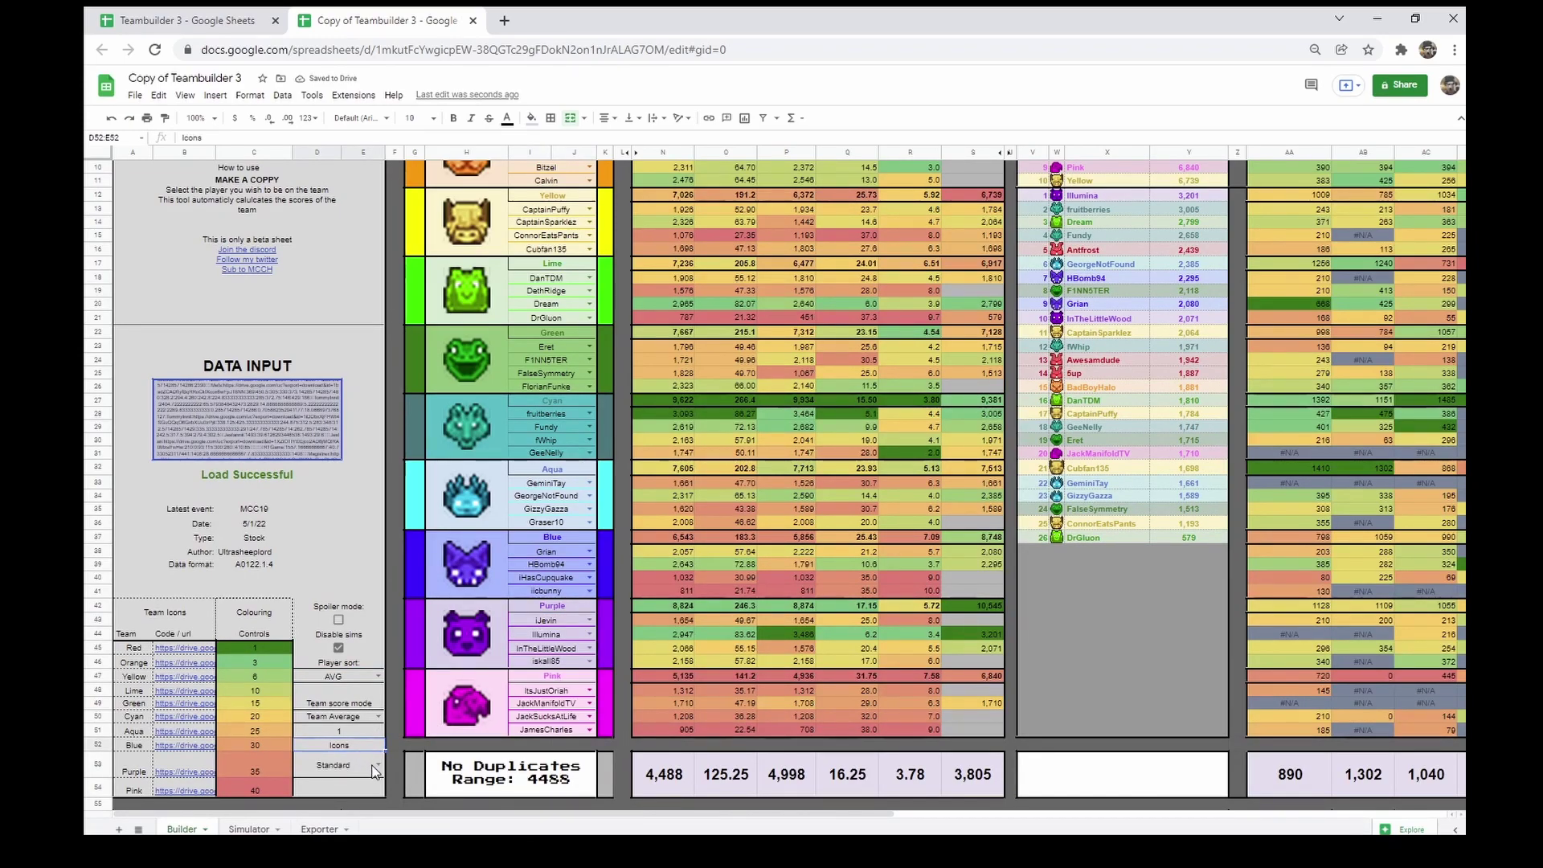
# Switch the Icons set to Halloween and uncheck Disable sims.
pyautogui.click(378, 768)
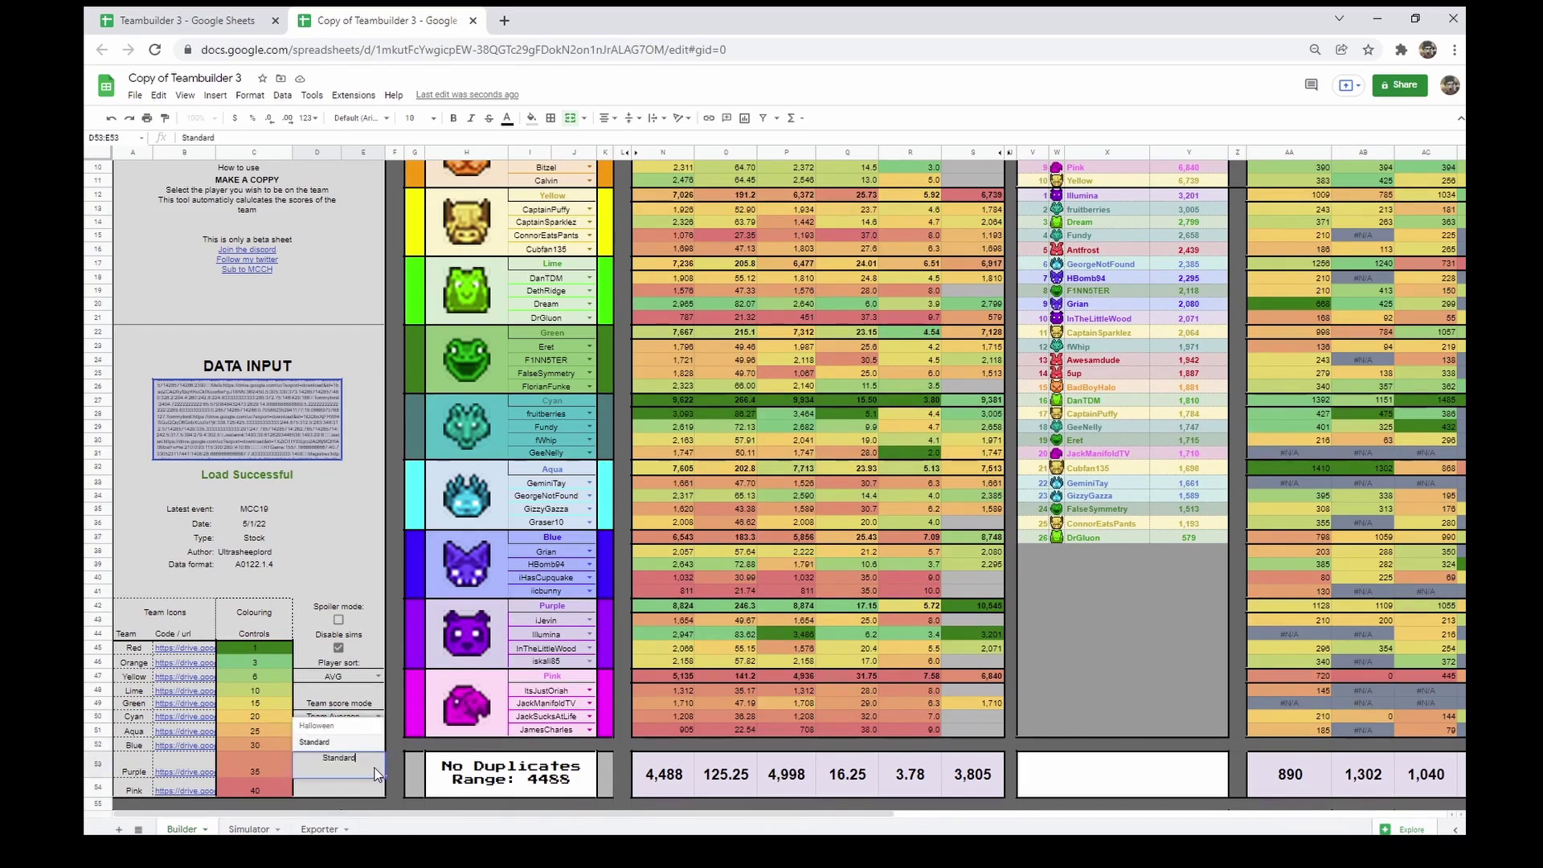
pyautogui.click(352, 730)
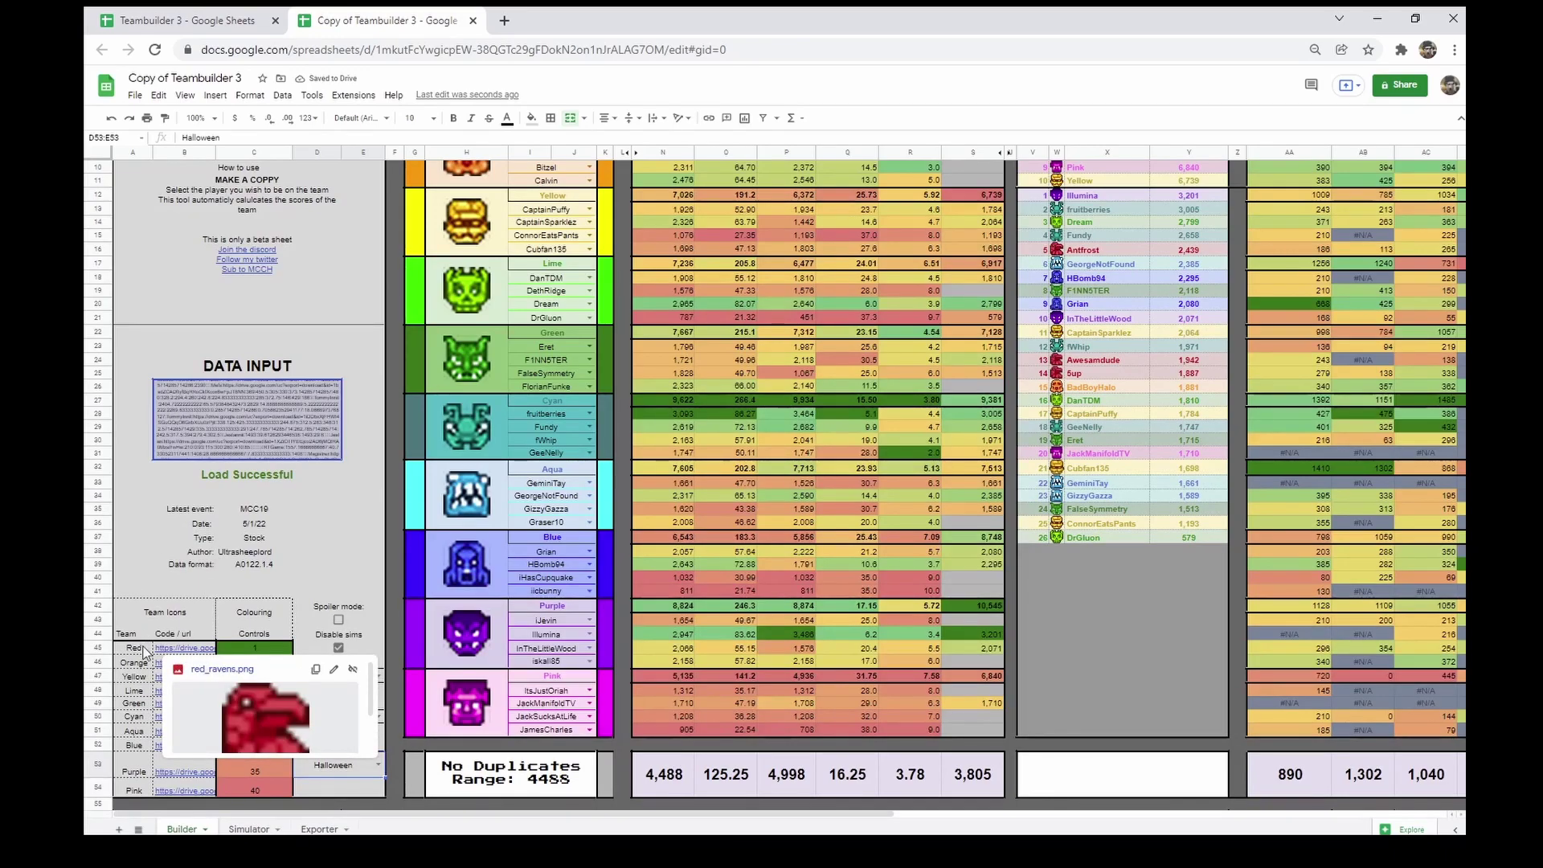
pyautogui.moveTo(184, 772)
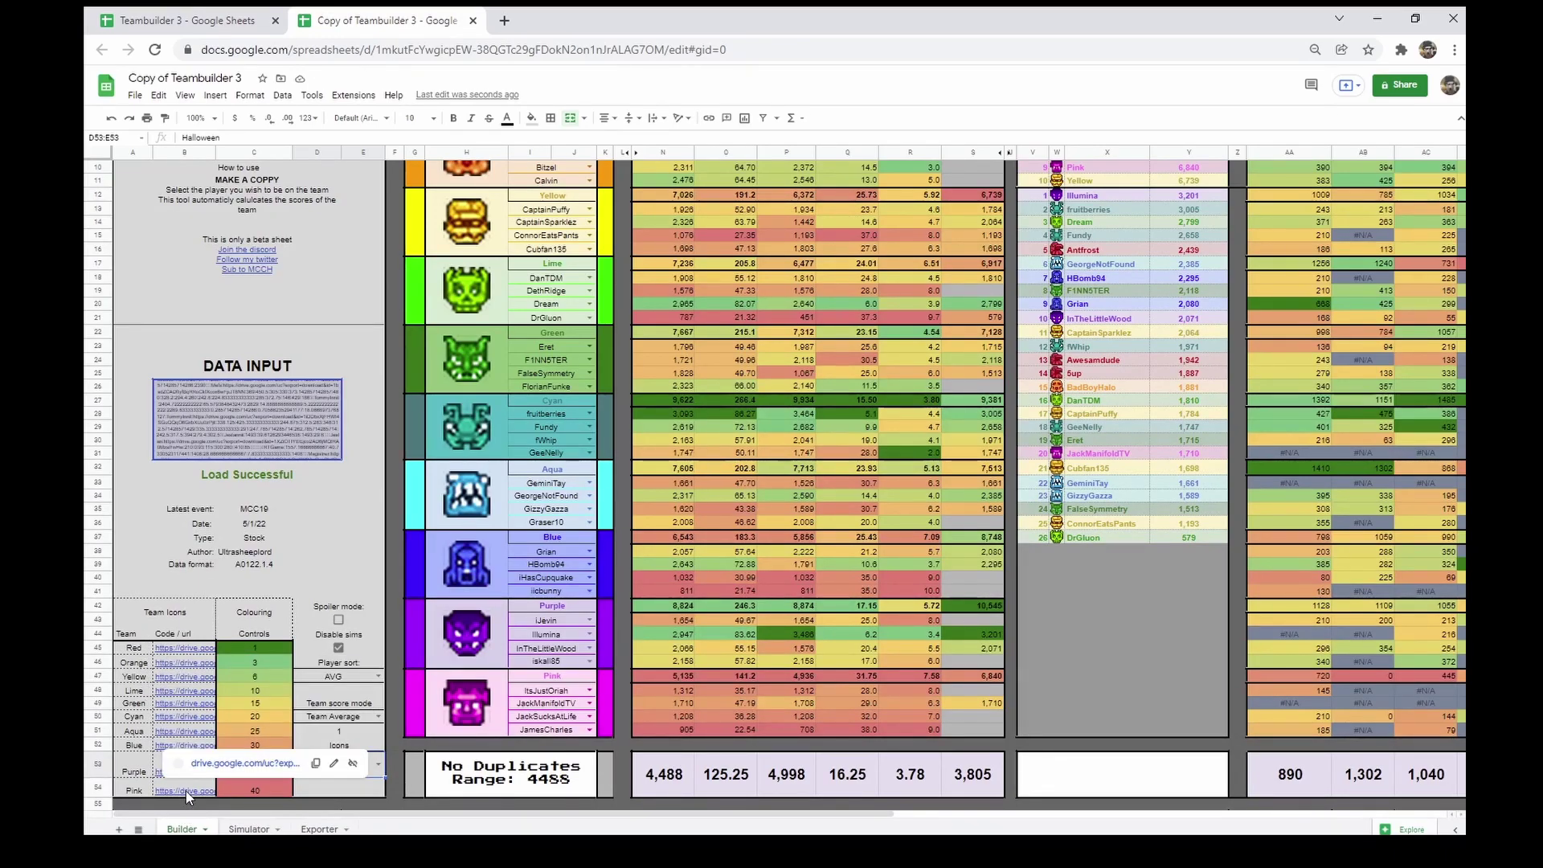
pyautogui.click(358, 651)
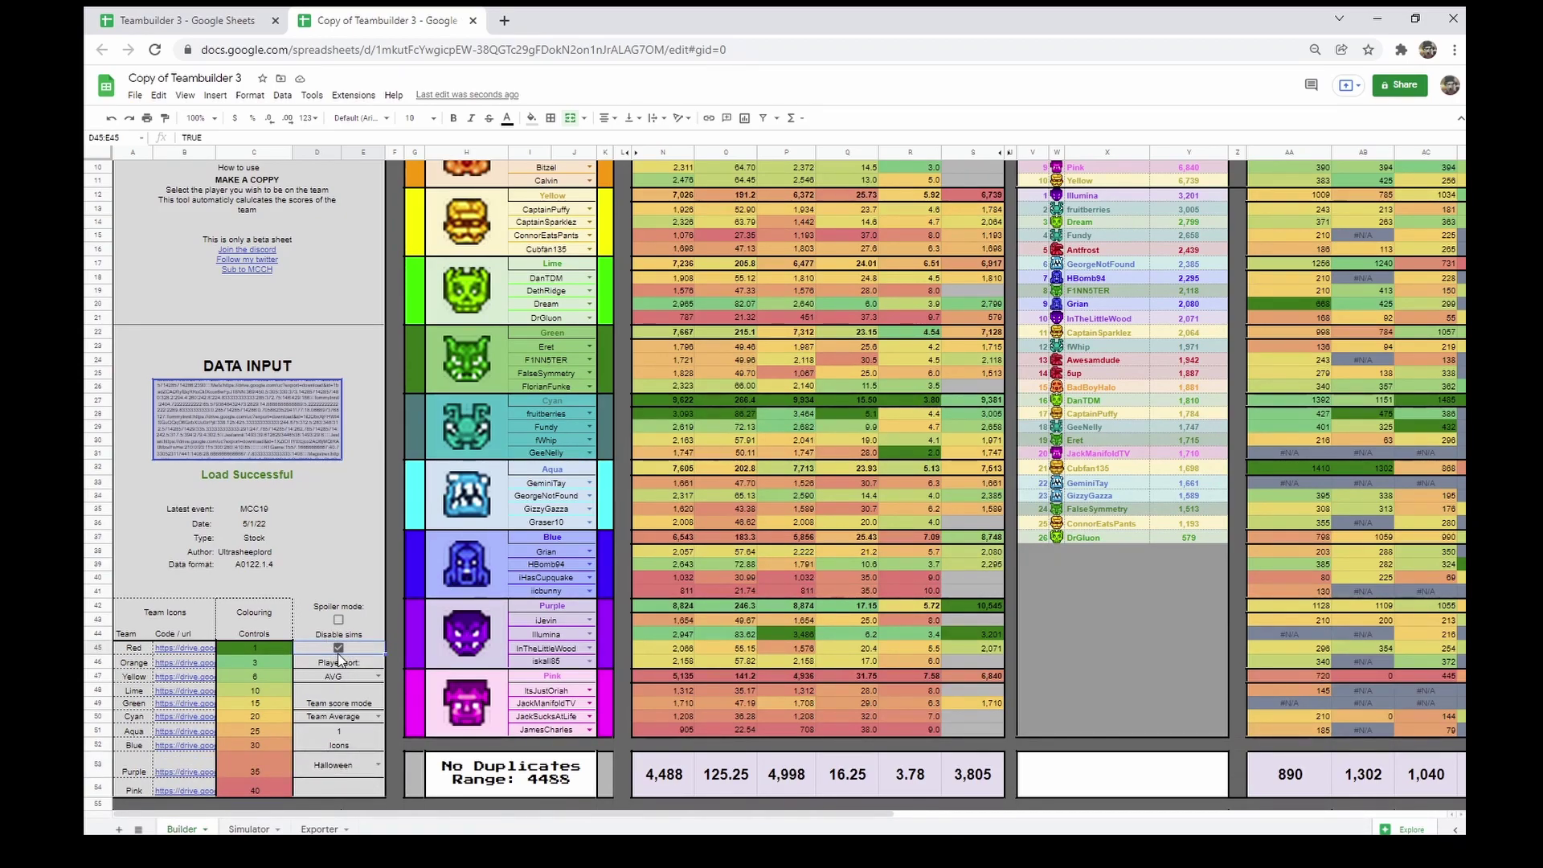
pyautogui.click(339, 649)
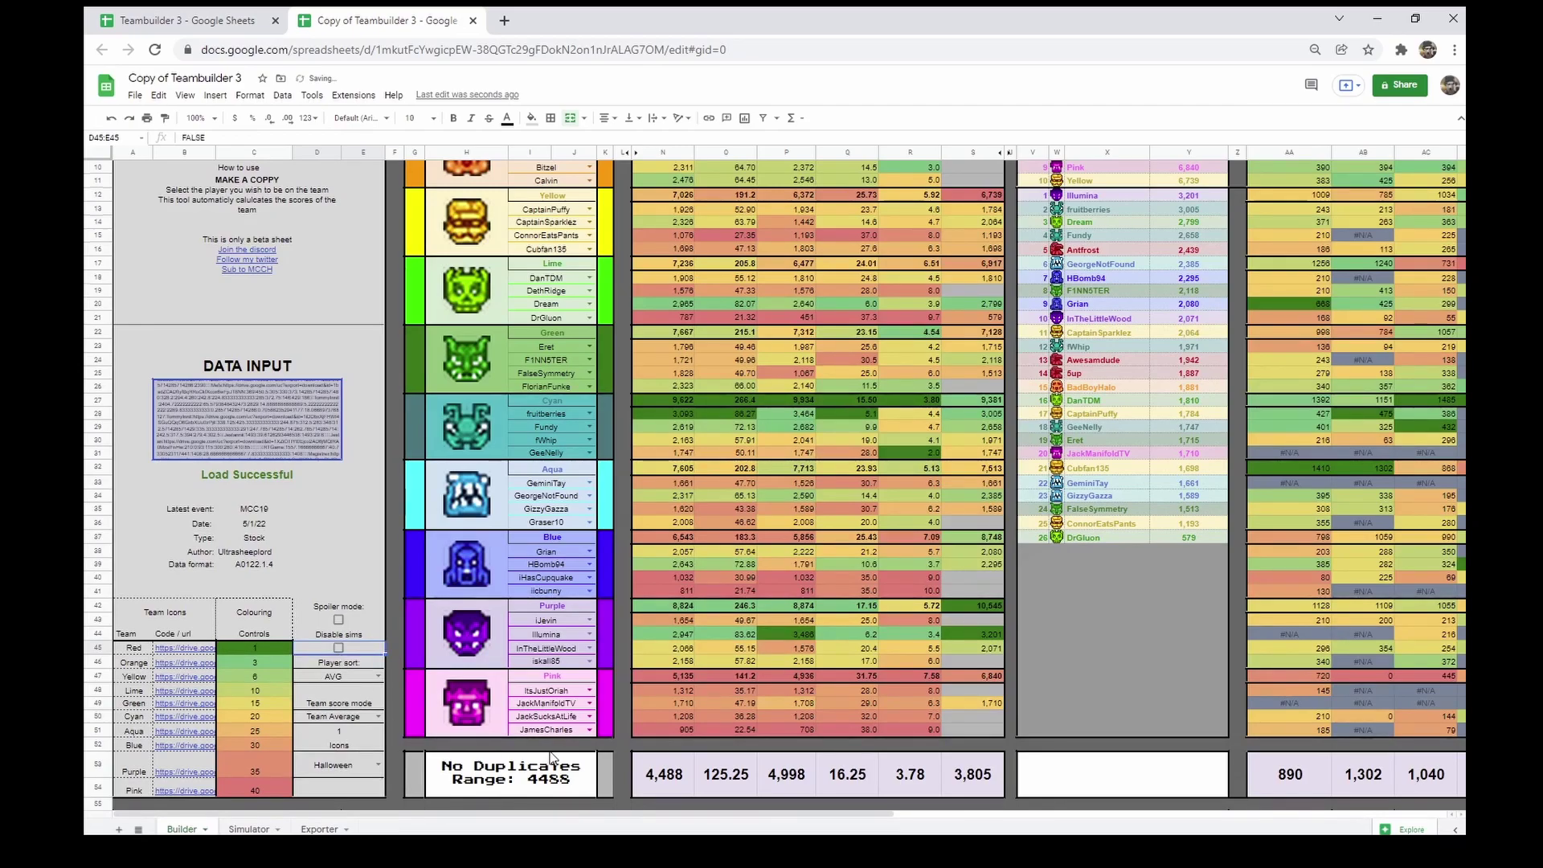
pyautogui.scroll(-5, 599, 723)
pyautogui.scroll(-5, 600, 795)
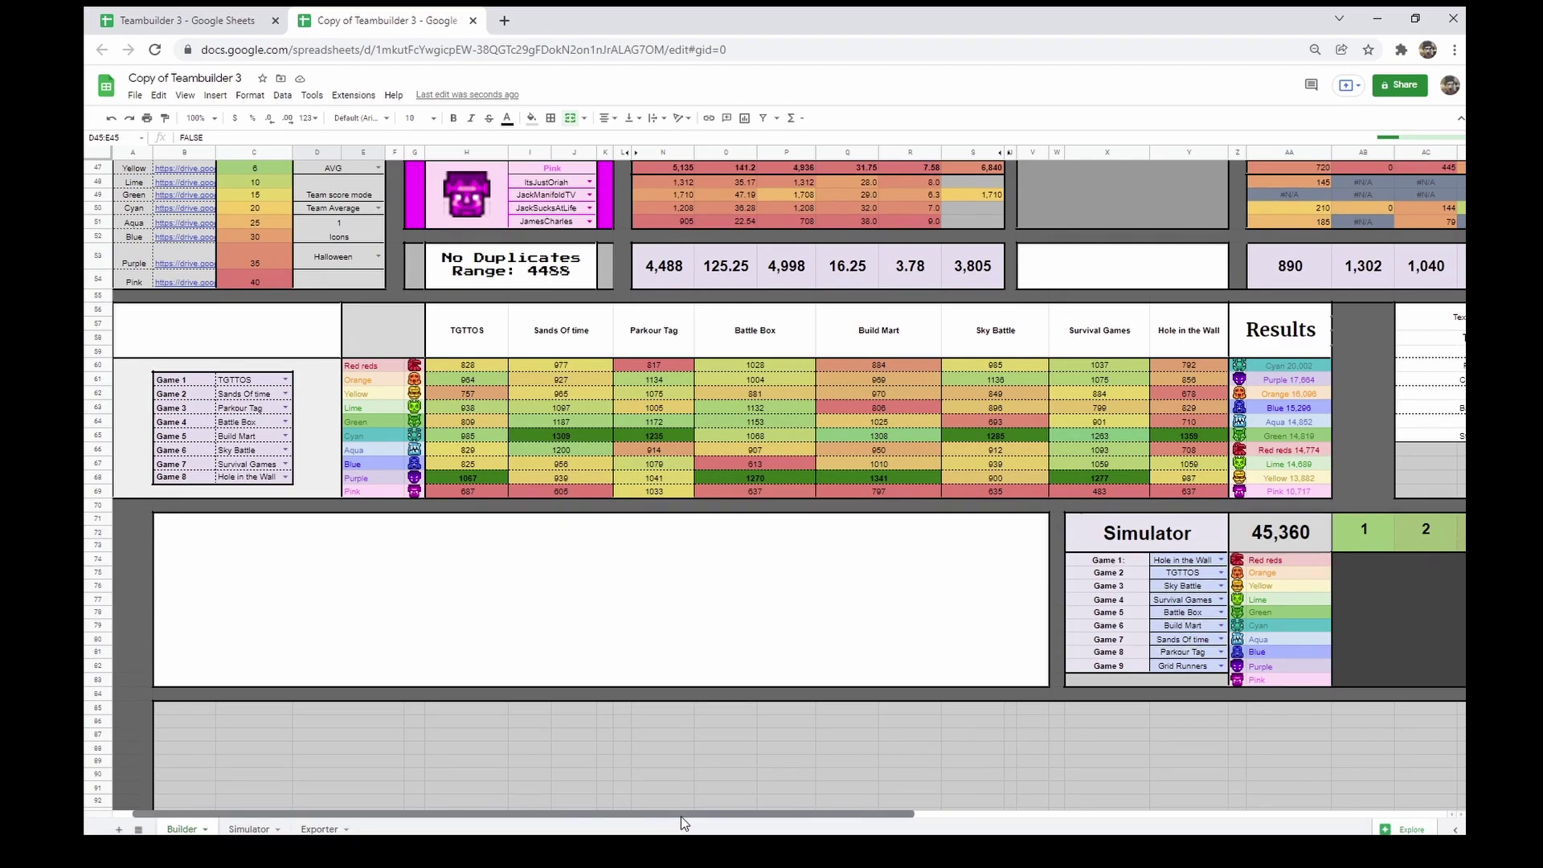
pyautogui.moveTo(660, 820); pyautogui.dragTo(1158, 817)
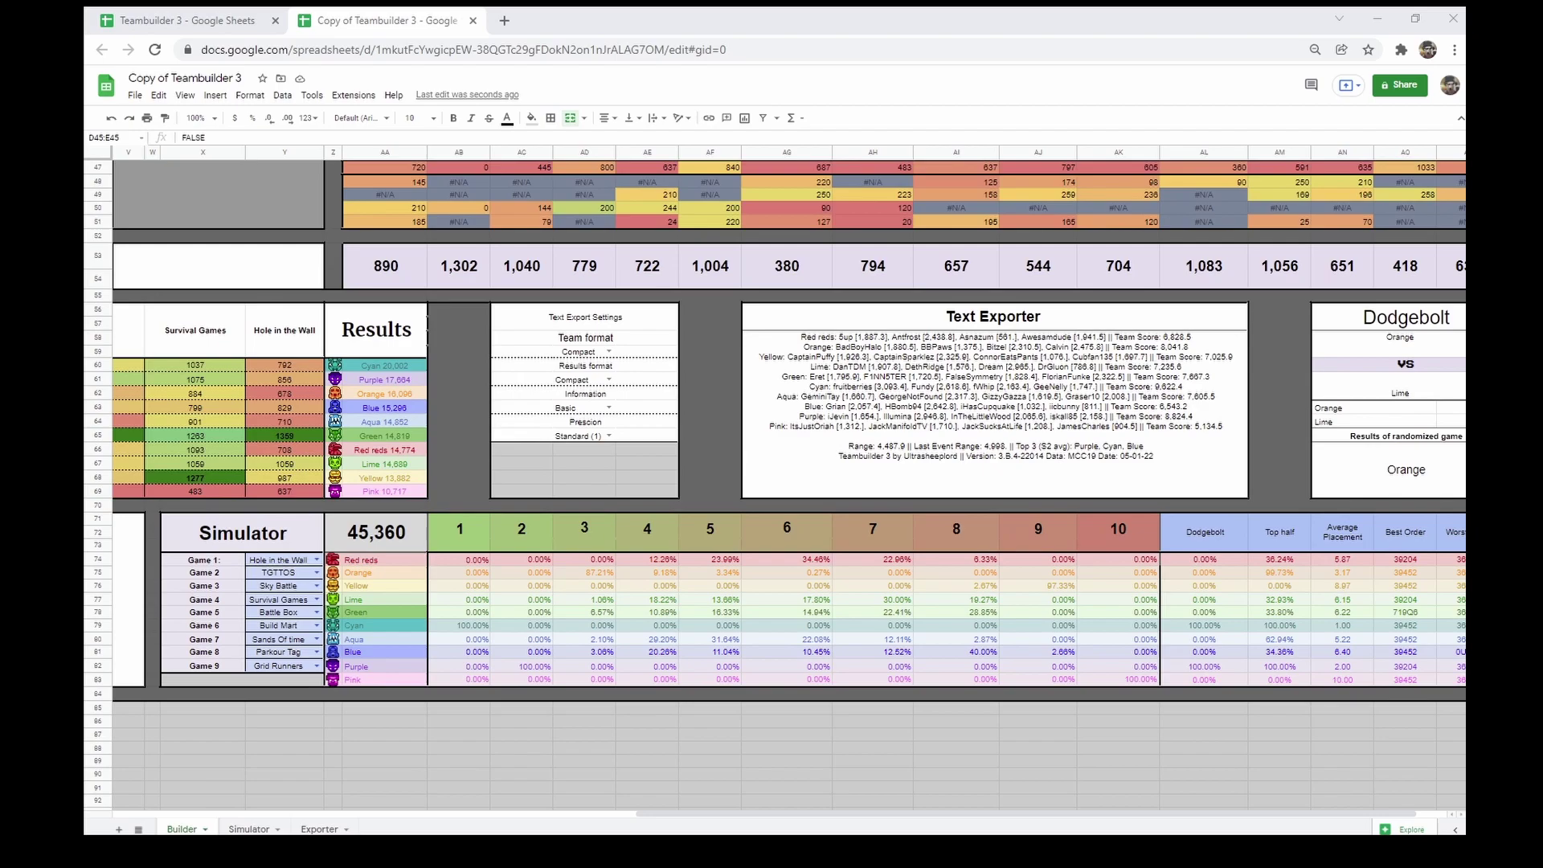
pyautogui.moveTo(182, 530); pyautogui.dragTo(314, 682)
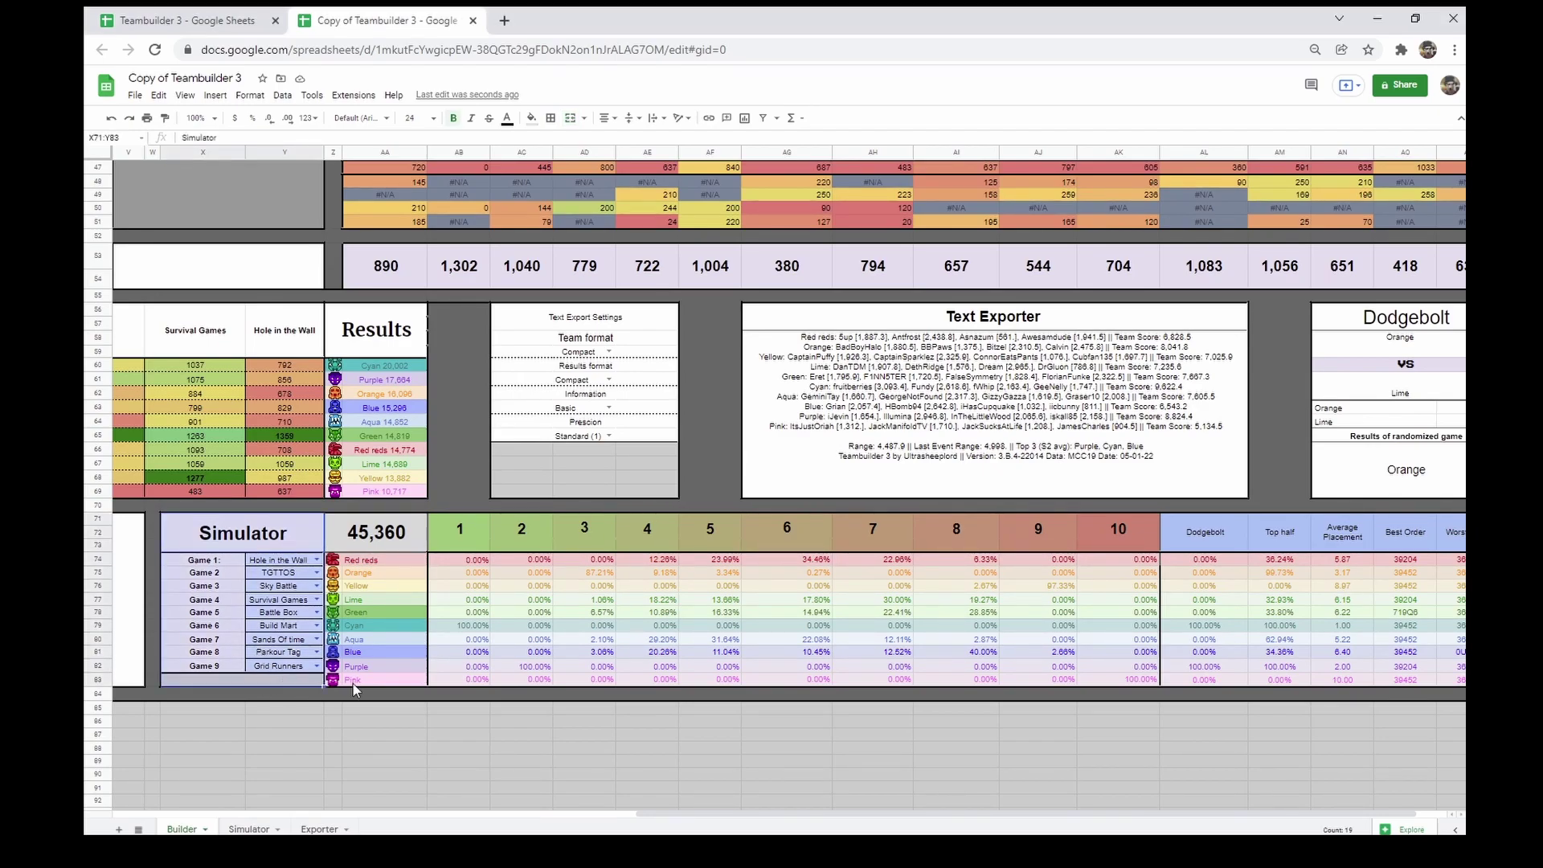
pyautogui.moveTo(460, 549); pyautogui.dragTo(479, 655)
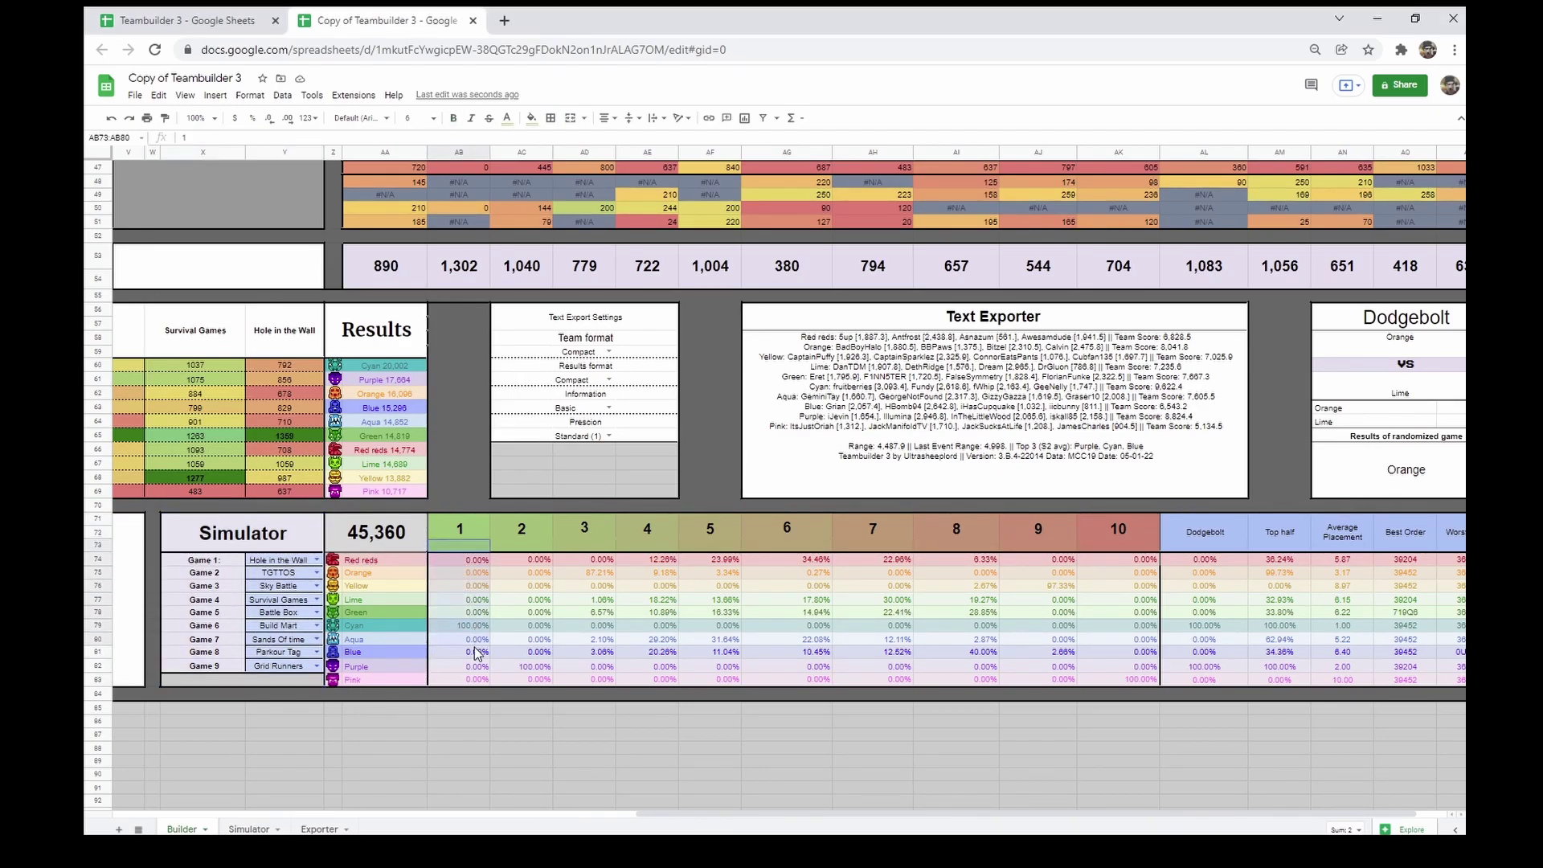
pyautogui.click(467, 628)
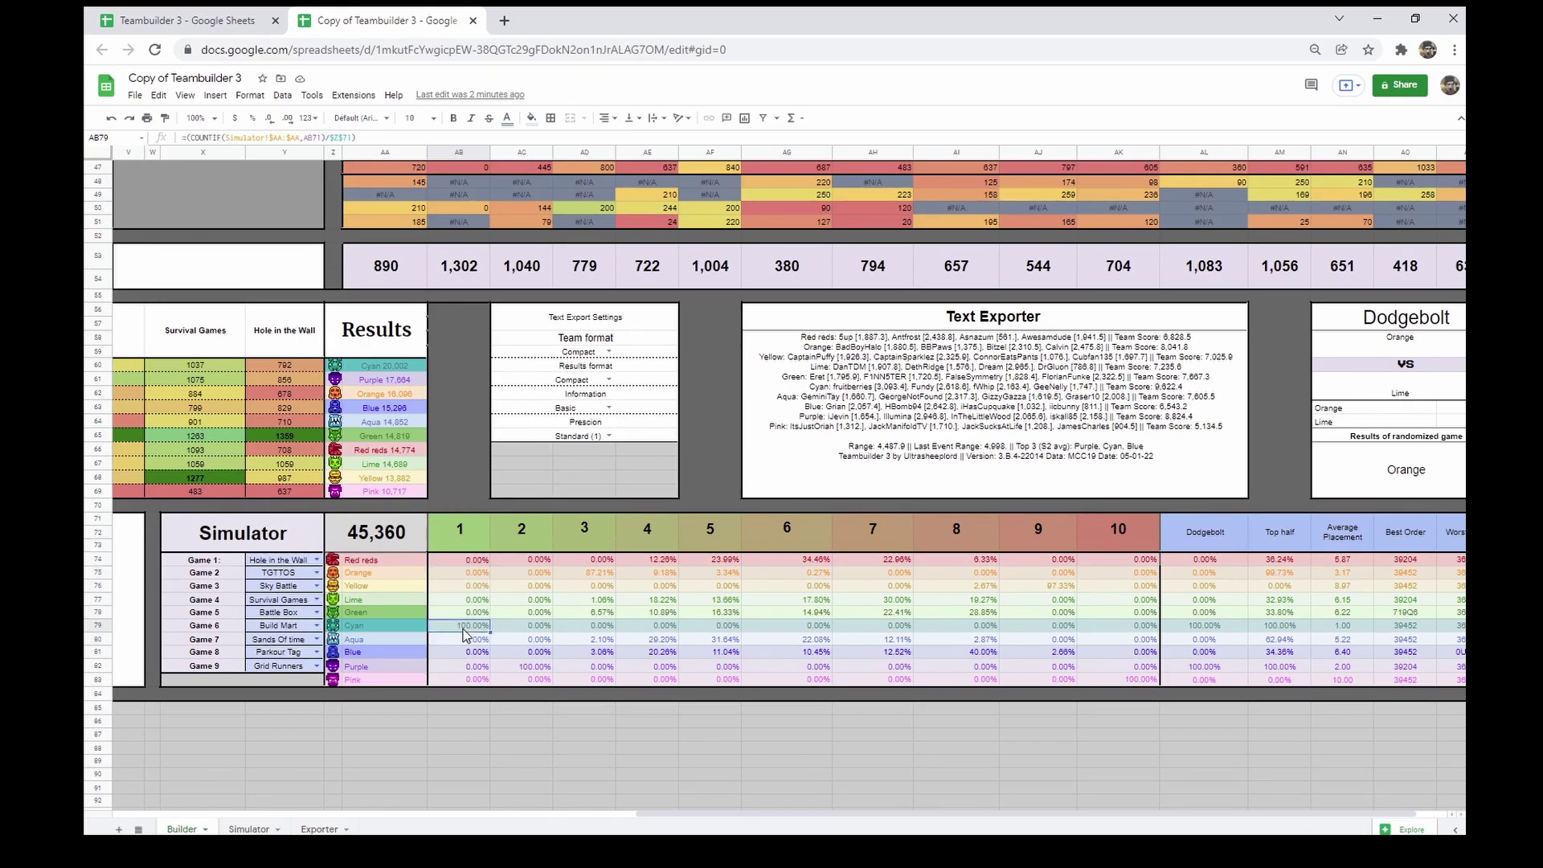
pyautogui.click(1204, 630)
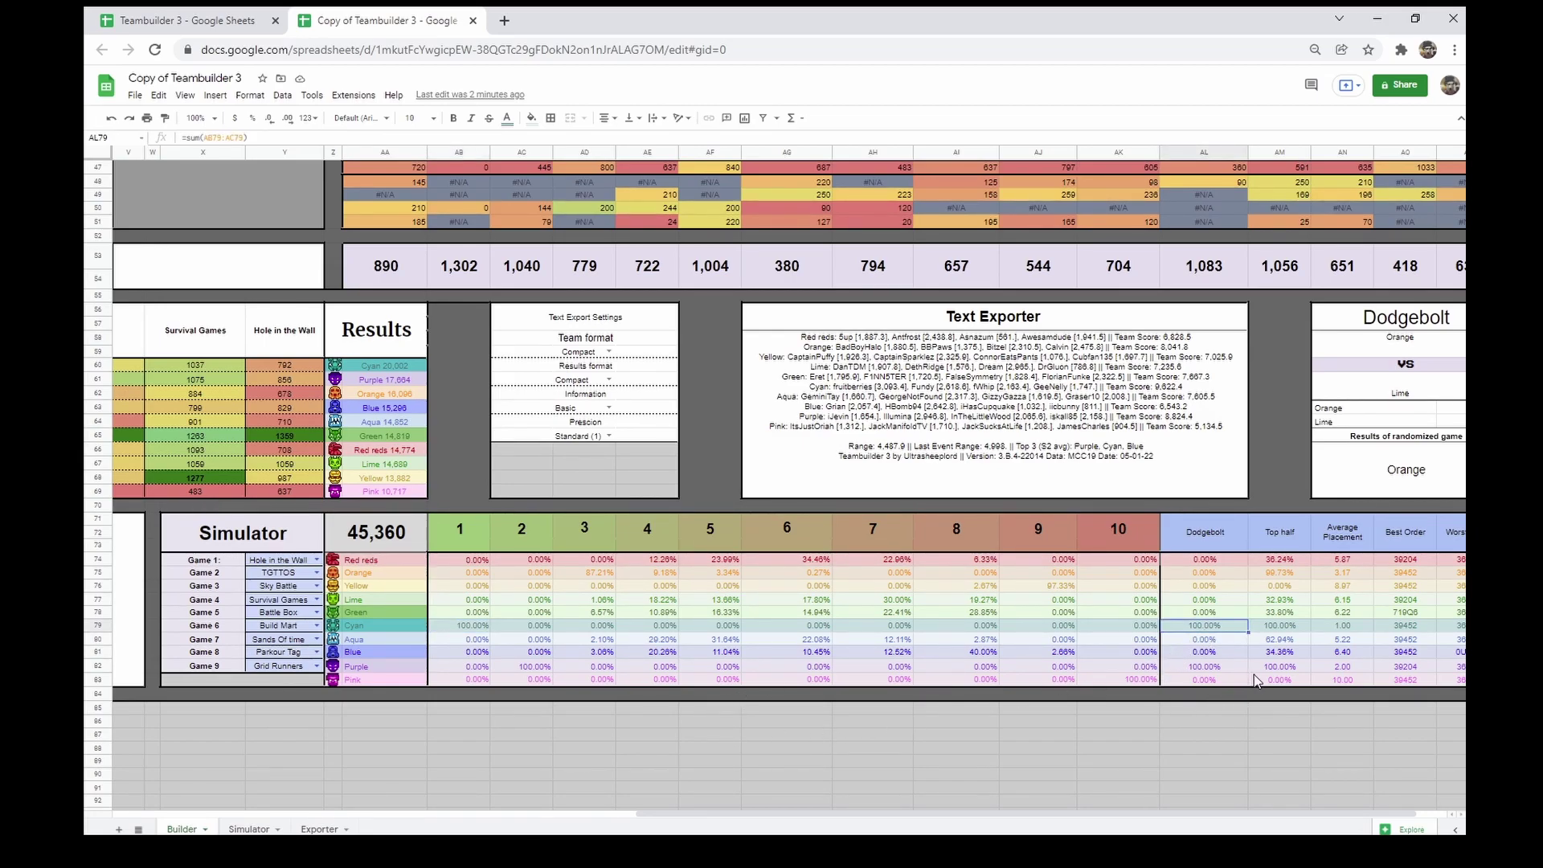
pyautogui.click(1218, 666)
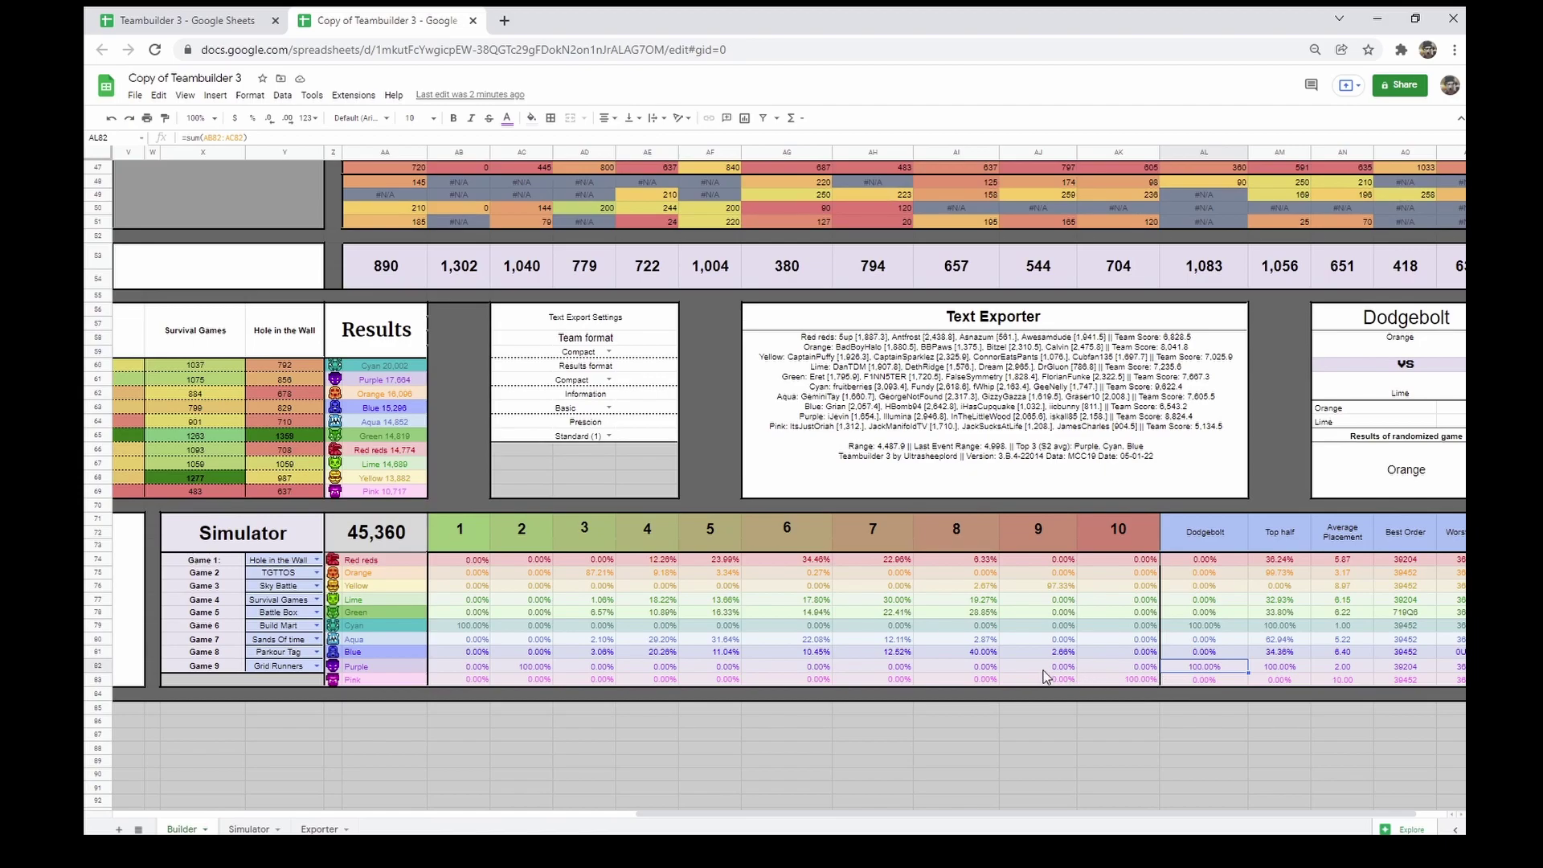
pyautogui.click(248, 829)
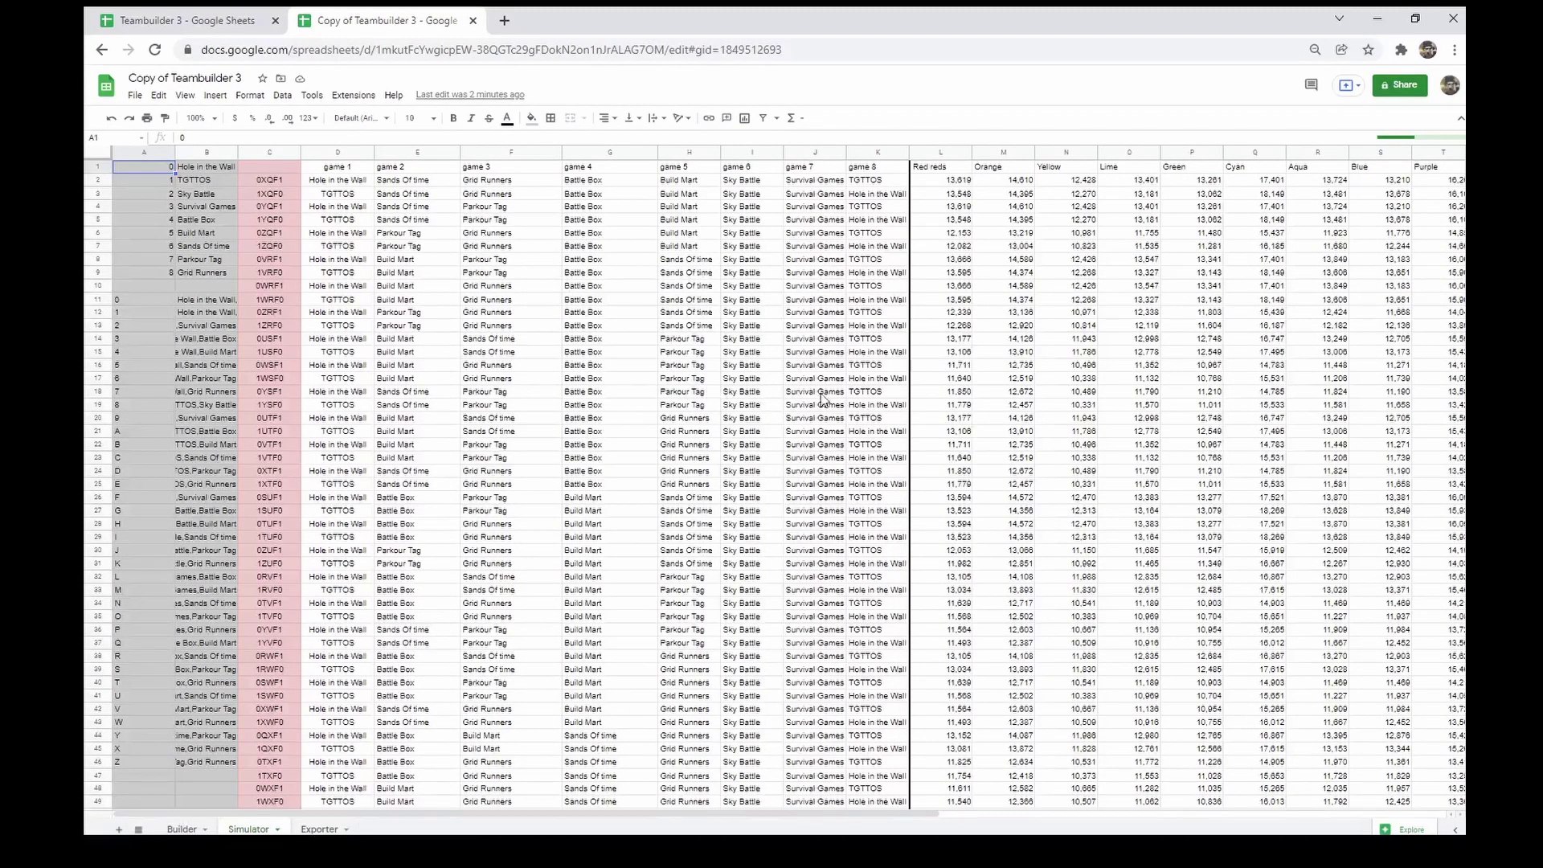
pyautogui.click(1113, 310)
pyautogui.scroll(-3, 1113, 310)
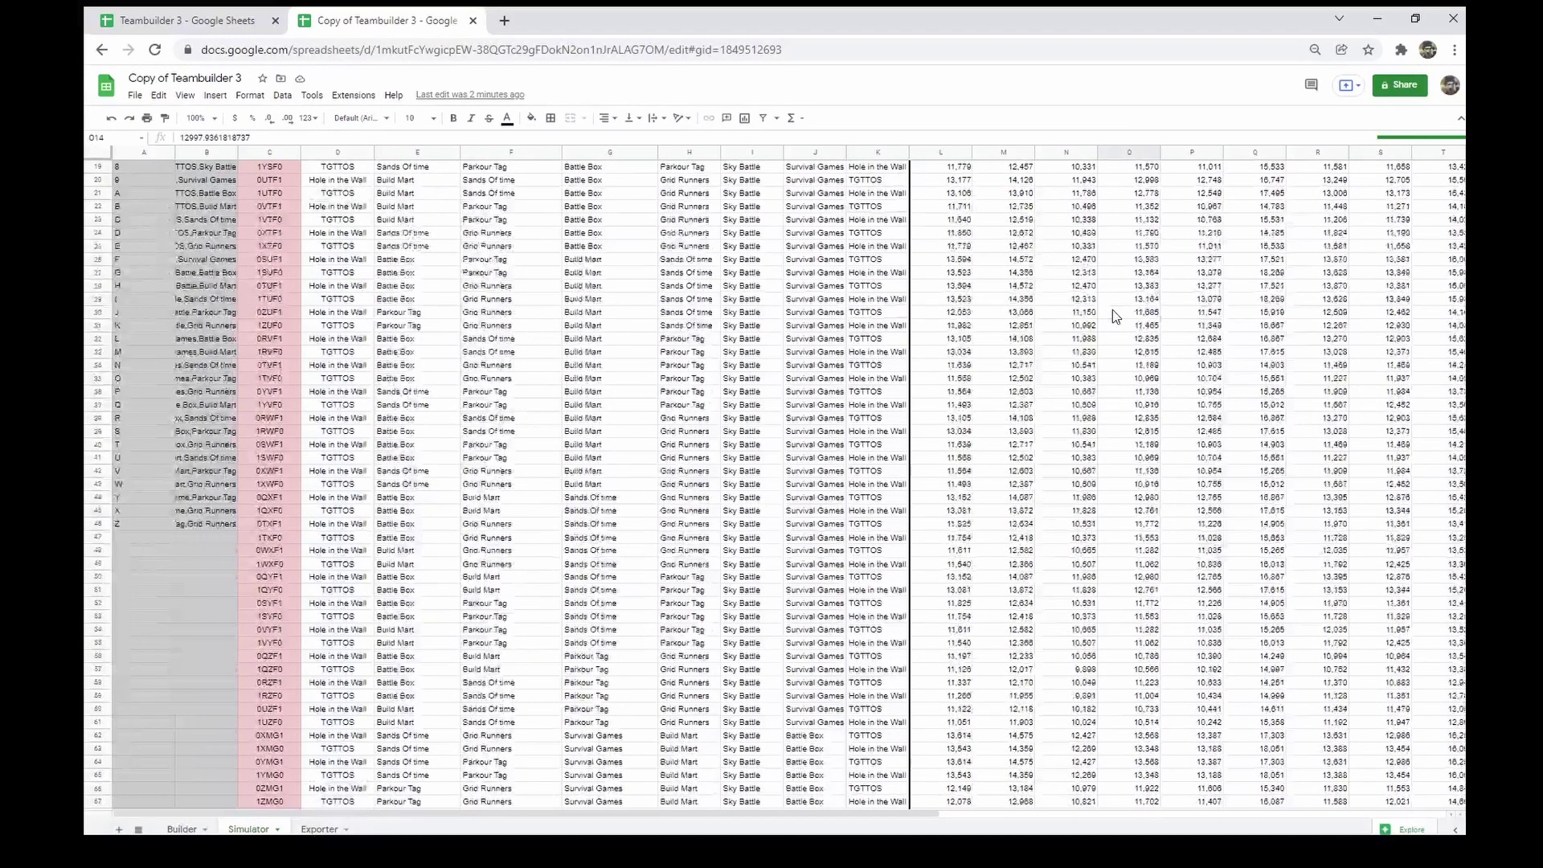
pyautogui.scroll(-2, 1113, 310)
pyautogui.scroll(3, 1131, 268)
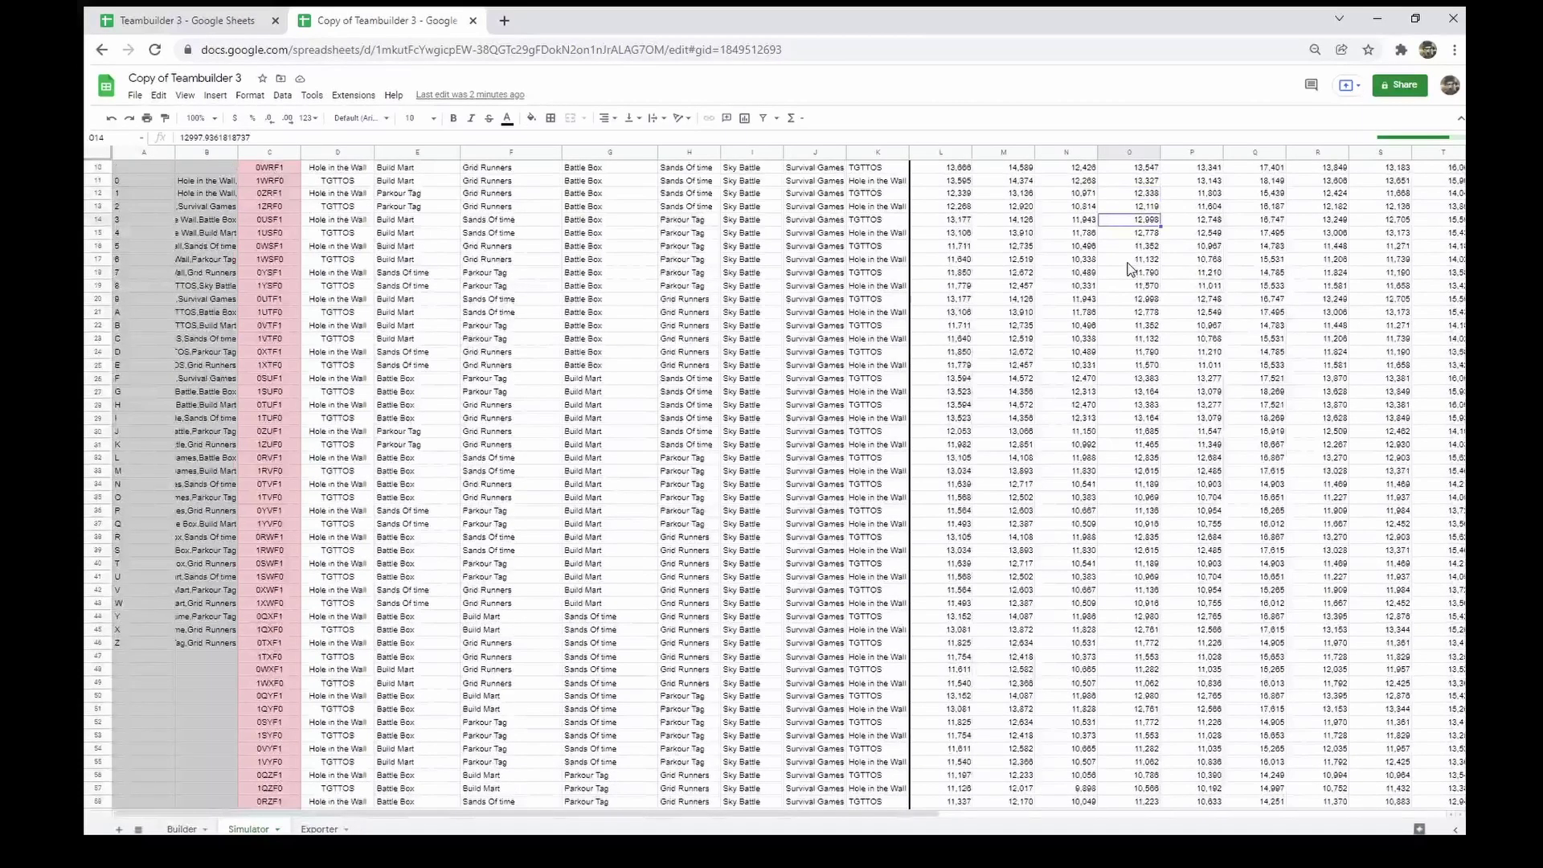
pyautogui.scroll(2, 1131, 267)
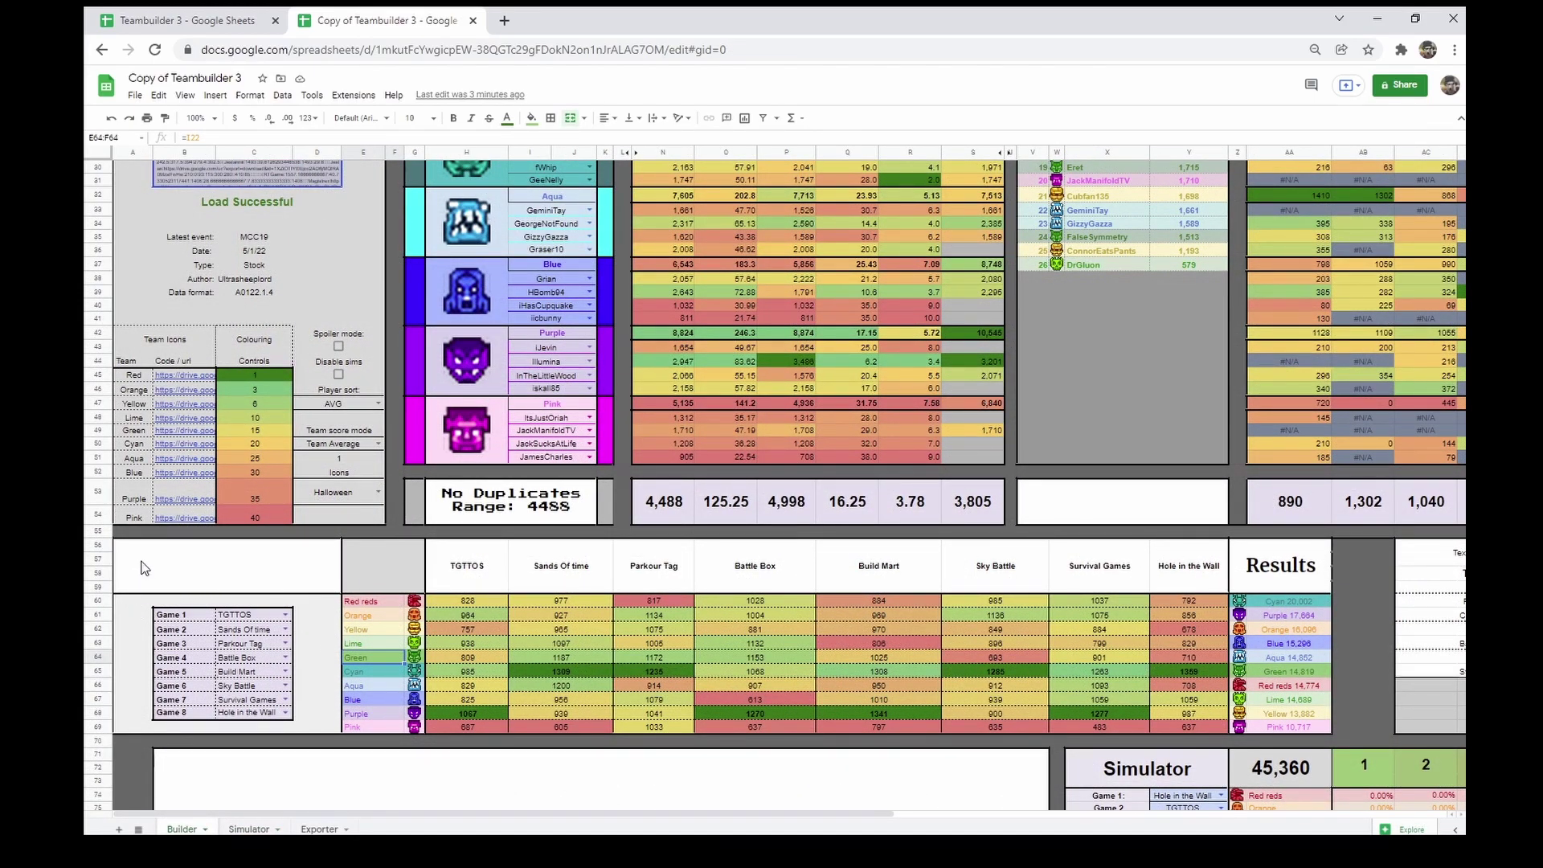
pyautogui.click(178, 629)
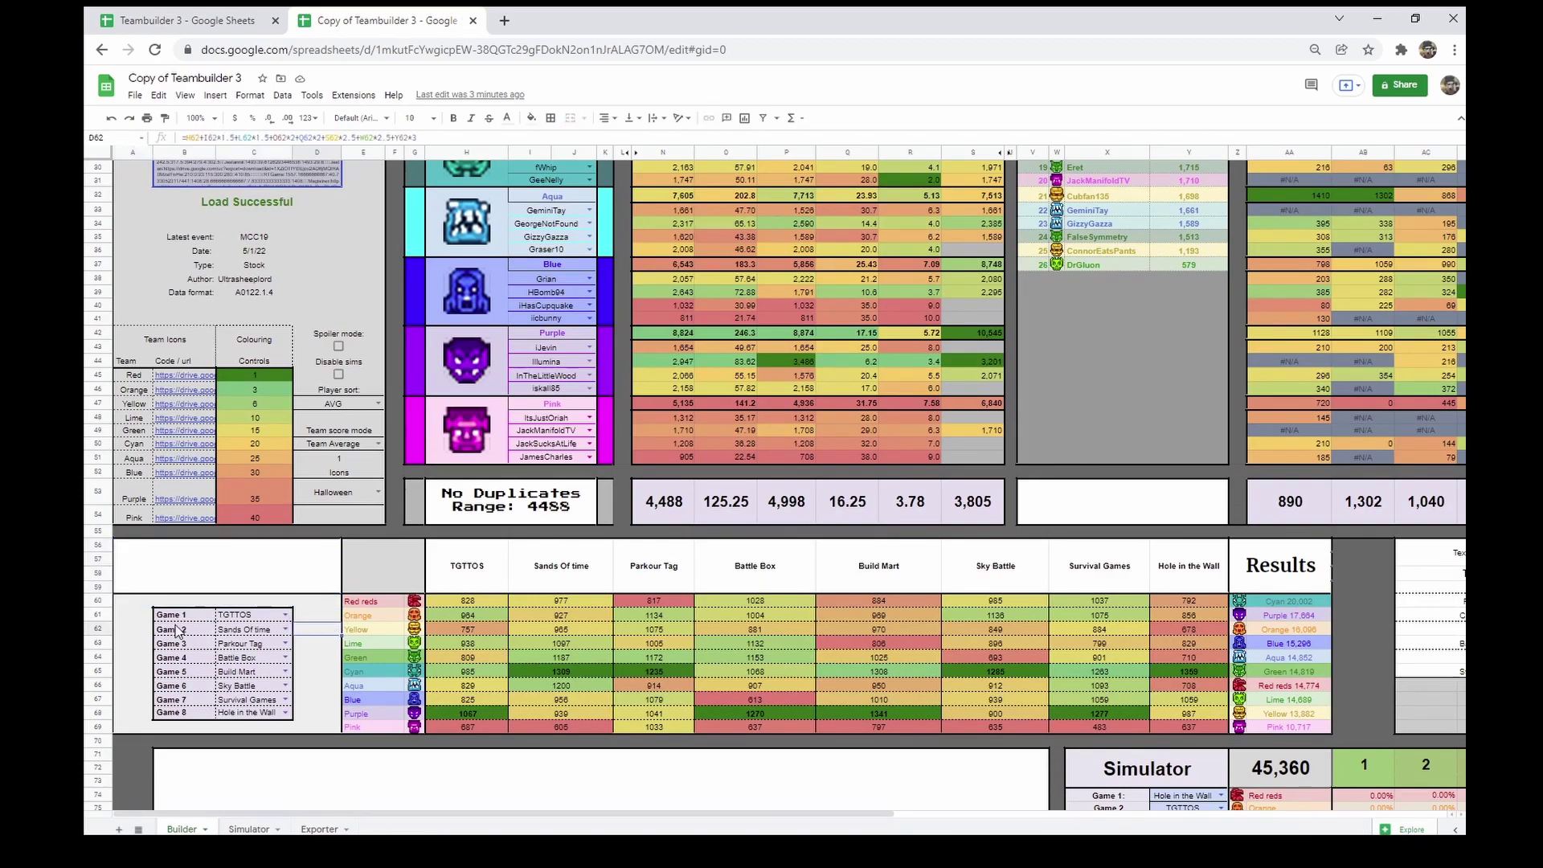
pyautogui.moveTo(235, 615); pyautogui.dragTo(242, 715)
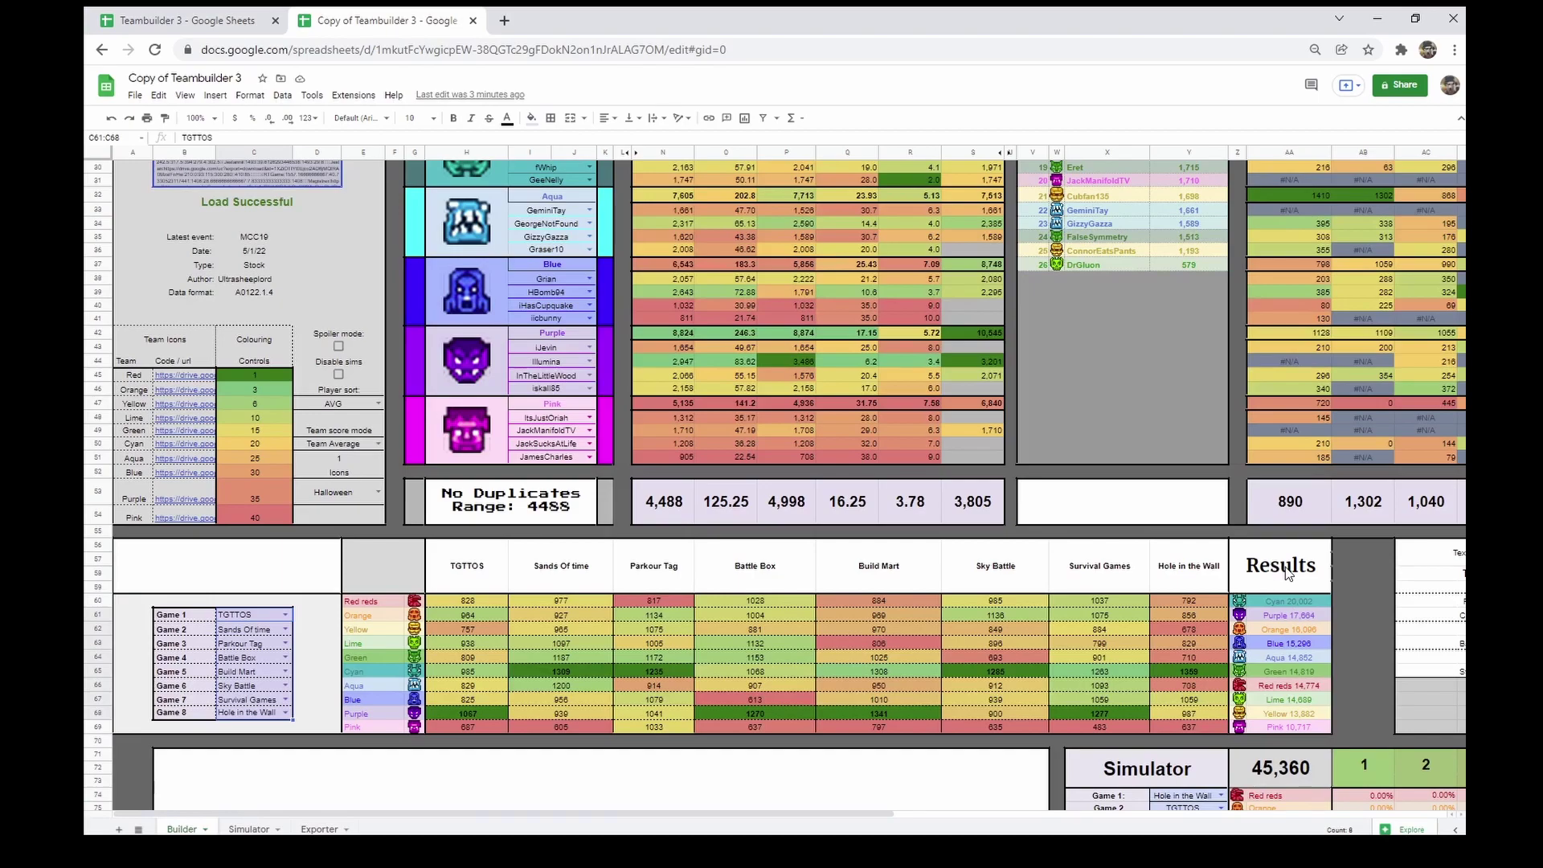
pyautogui.moveTo(1274, 571); pyautogui.dragTo(382, 730)
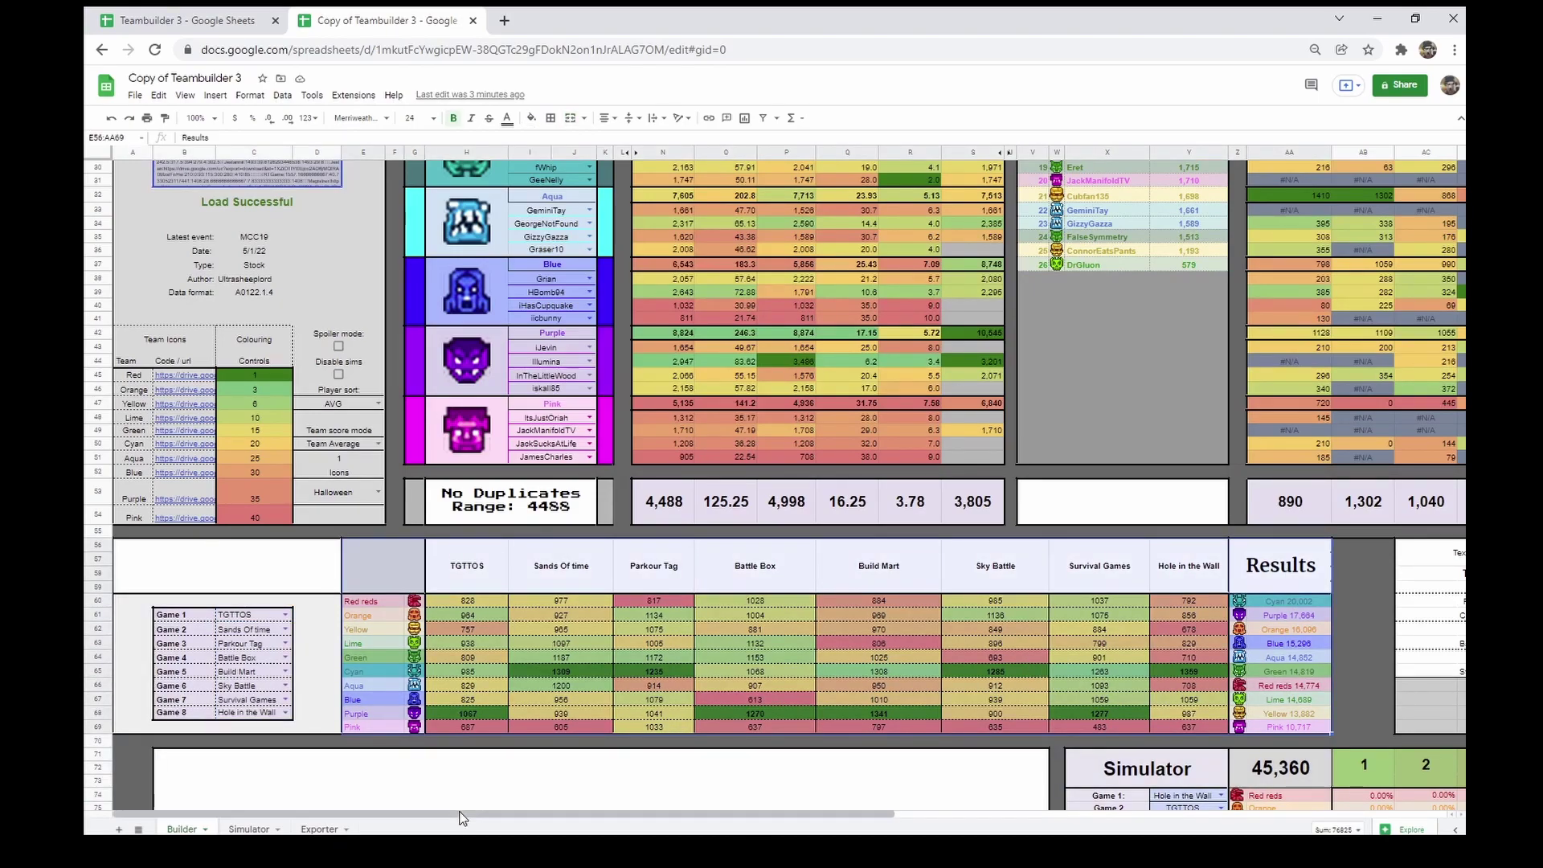
pyautogui.moveTo(456, 818); pyautogui.dragTo(627, 817)
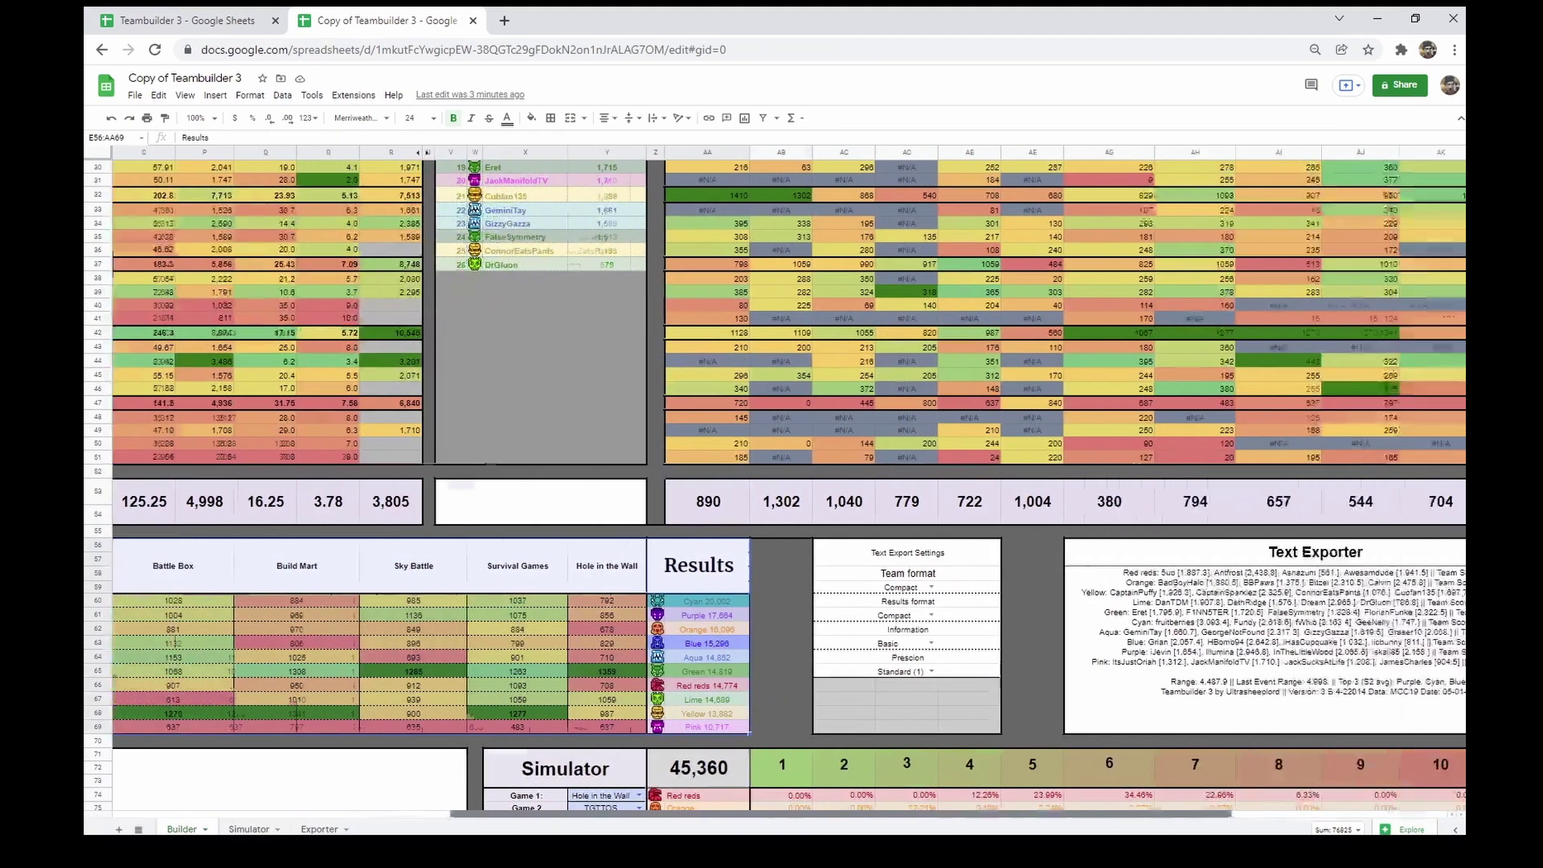
# Inspect the Text Exporter formula and Lime's 50.65% odds in the Dodgebolt panel.
pyautogui.moveTo(458, 818); pyautogui.dragTo(676, 819)
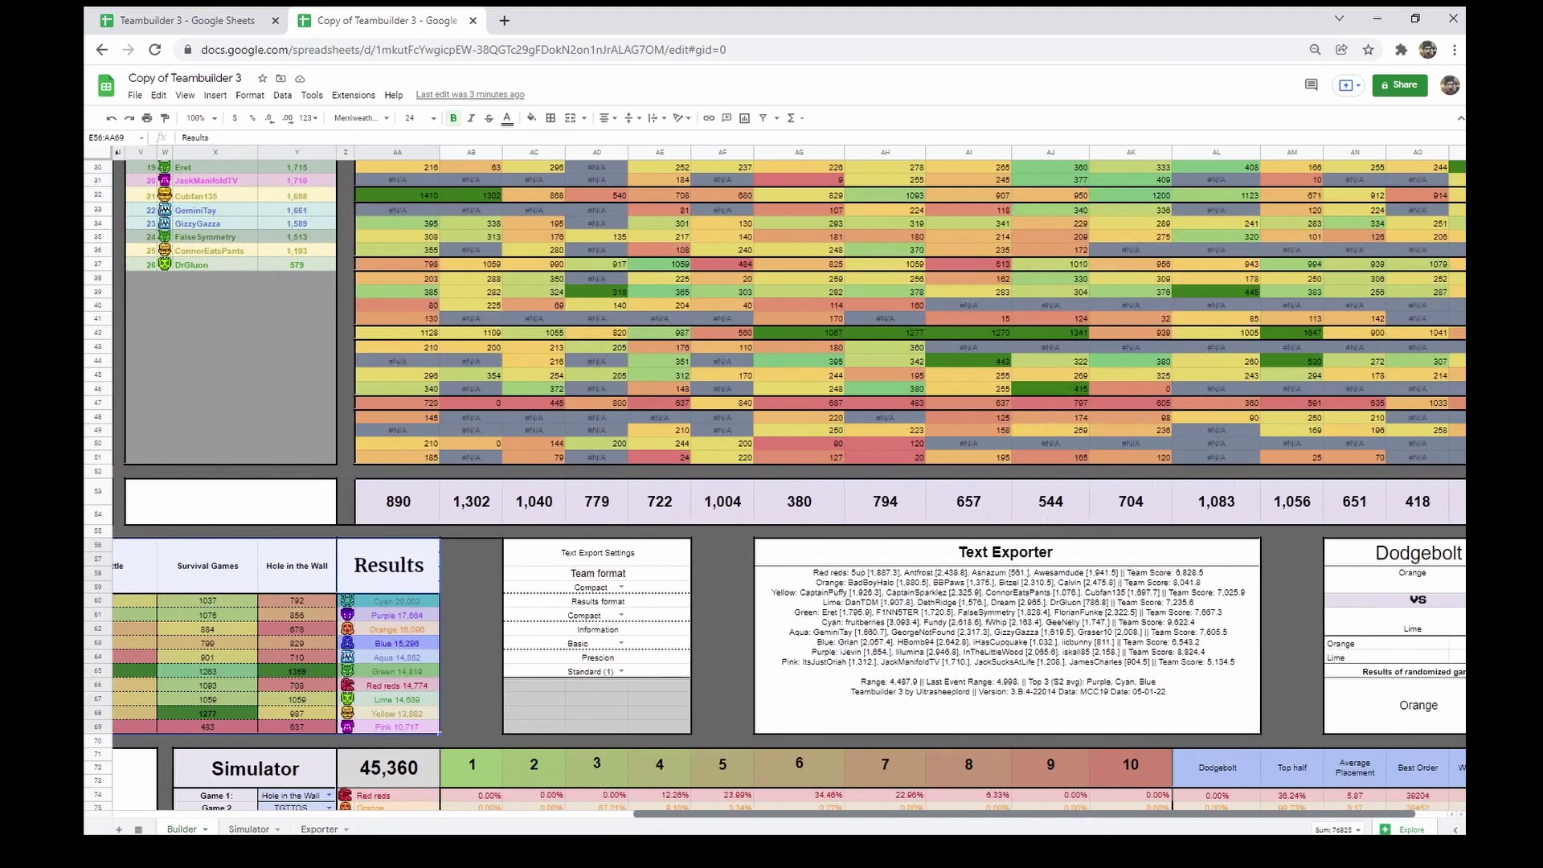
pyautogui.click(998, 664)
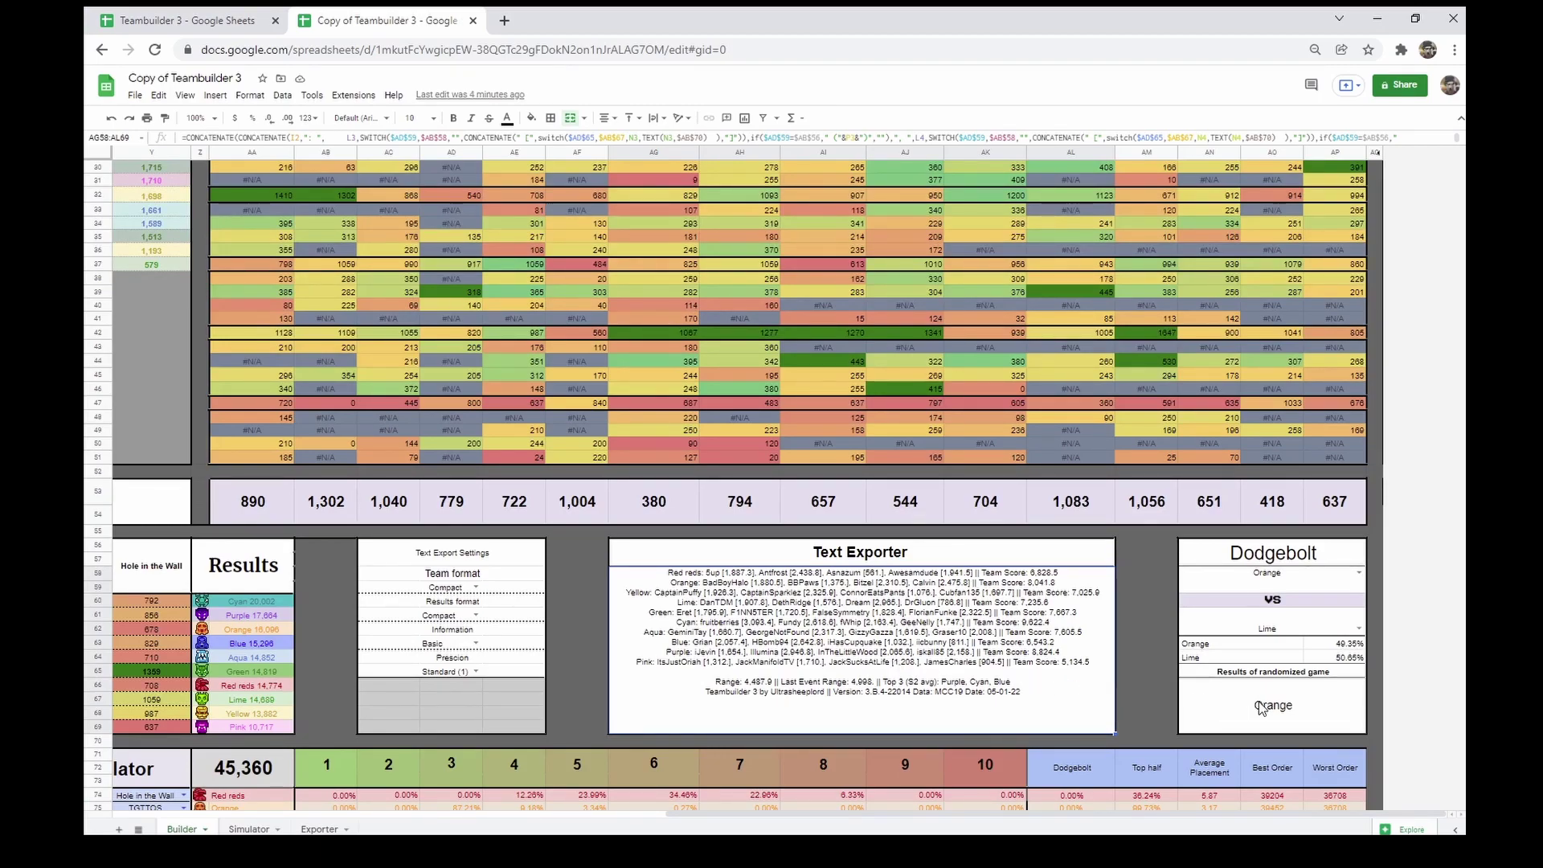
pyautogui.moveTo(1213, 553); pyautogui.dragTo(1236, 721)
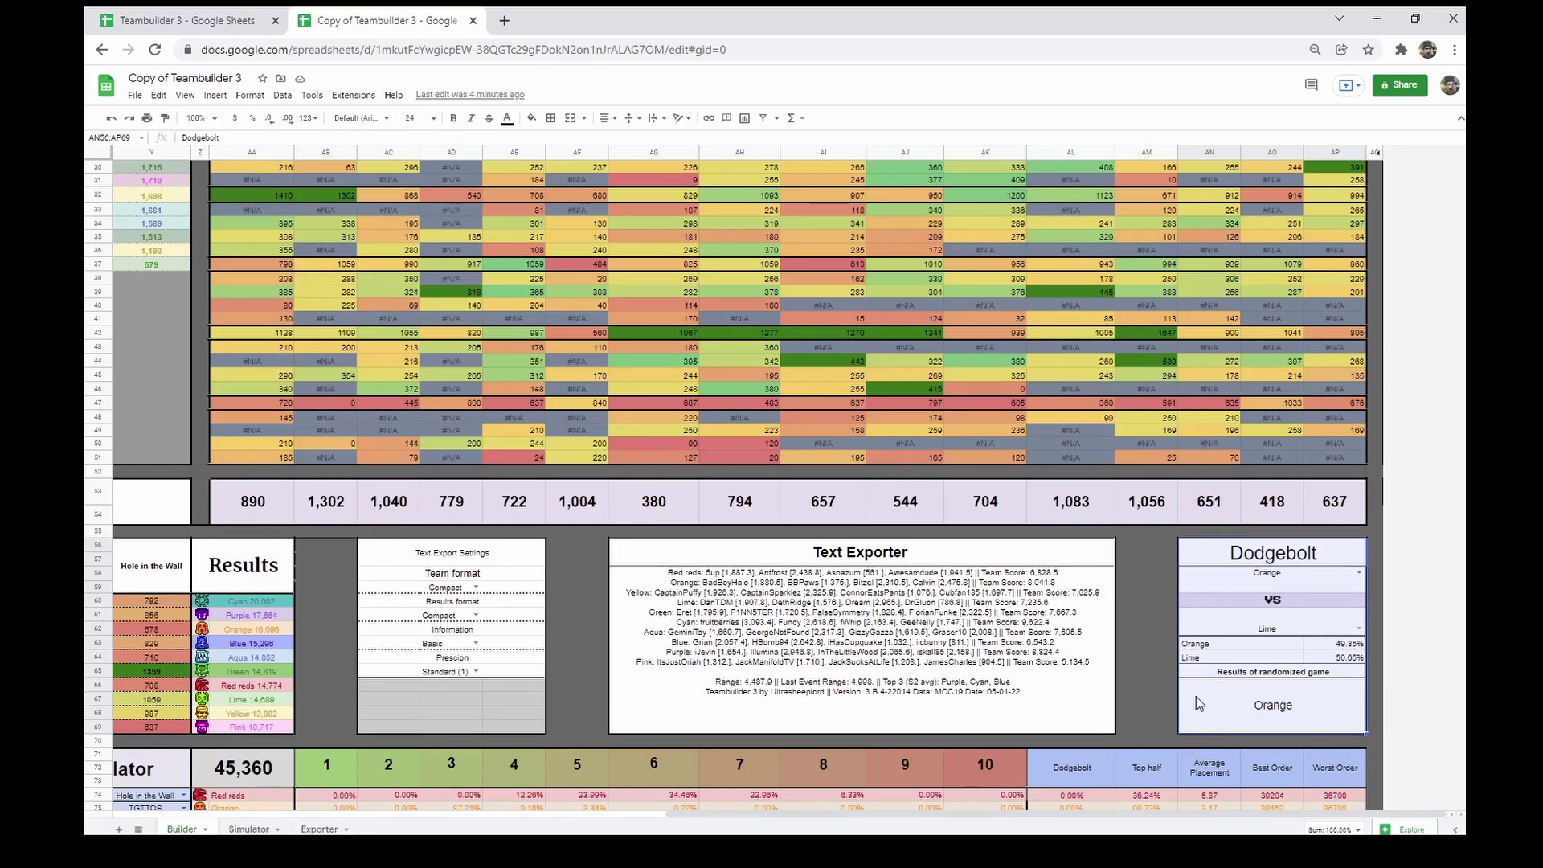
pyautogui.click(1334, 658)
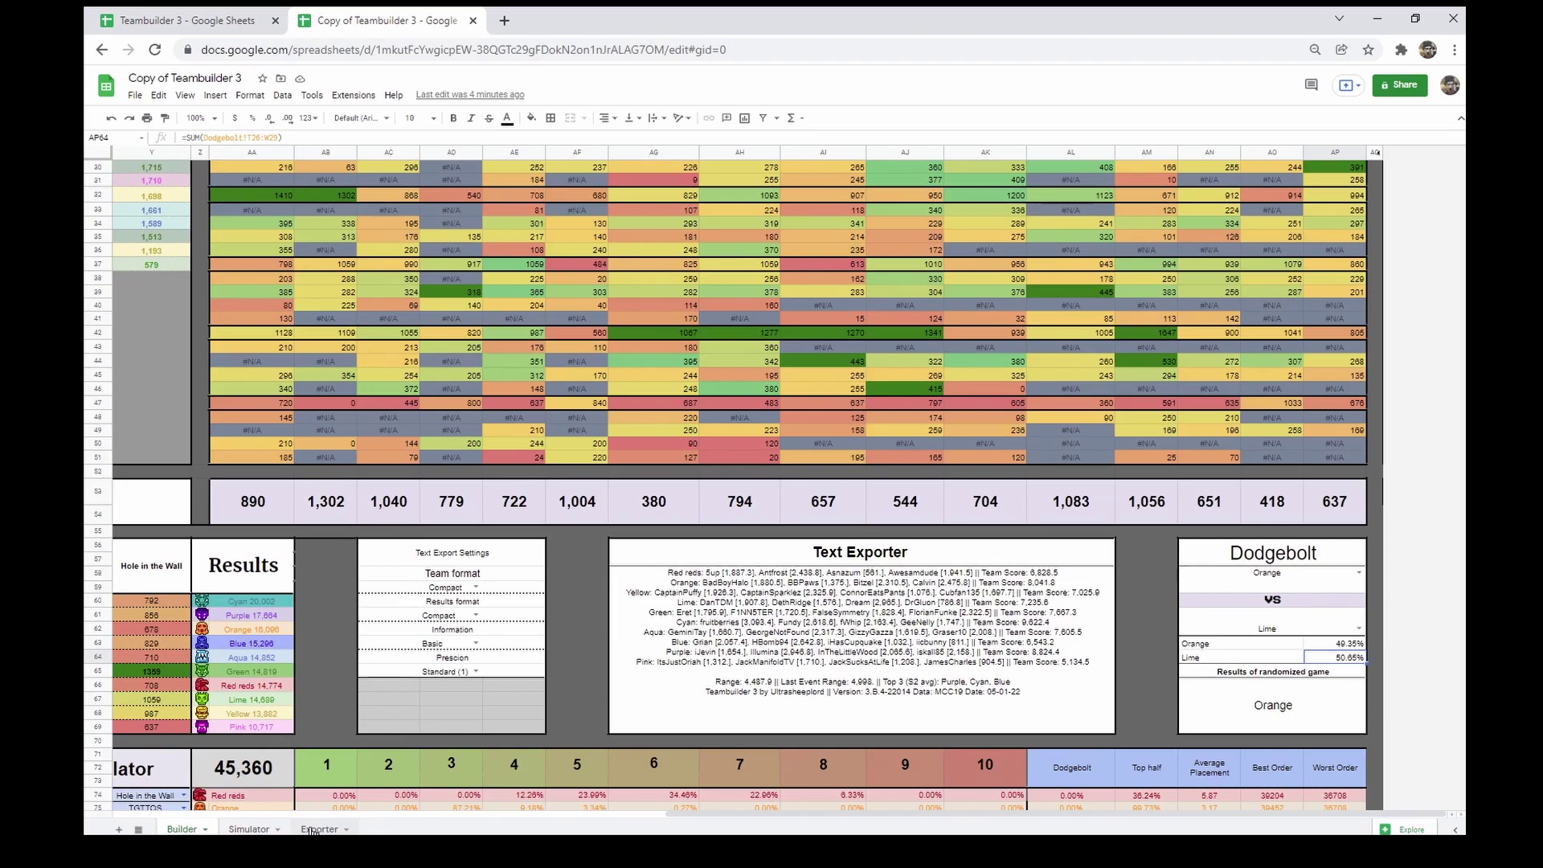
# Show the Exporter sheet at 50% zoom with the browser page zoomed out.
pyautogui.click(316, 830)
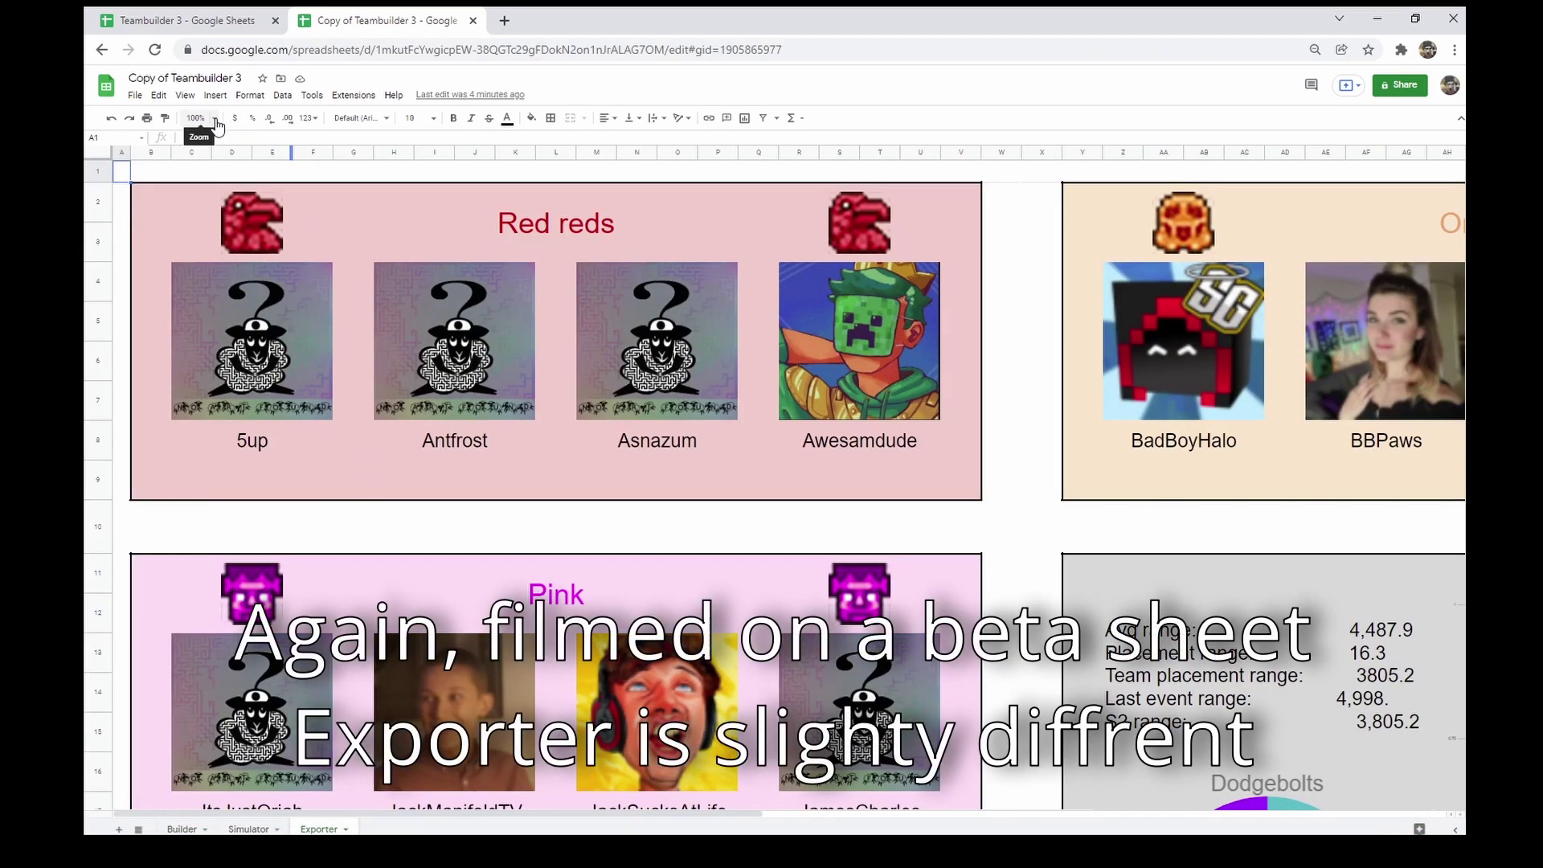
pyautogui.click(215, 118)
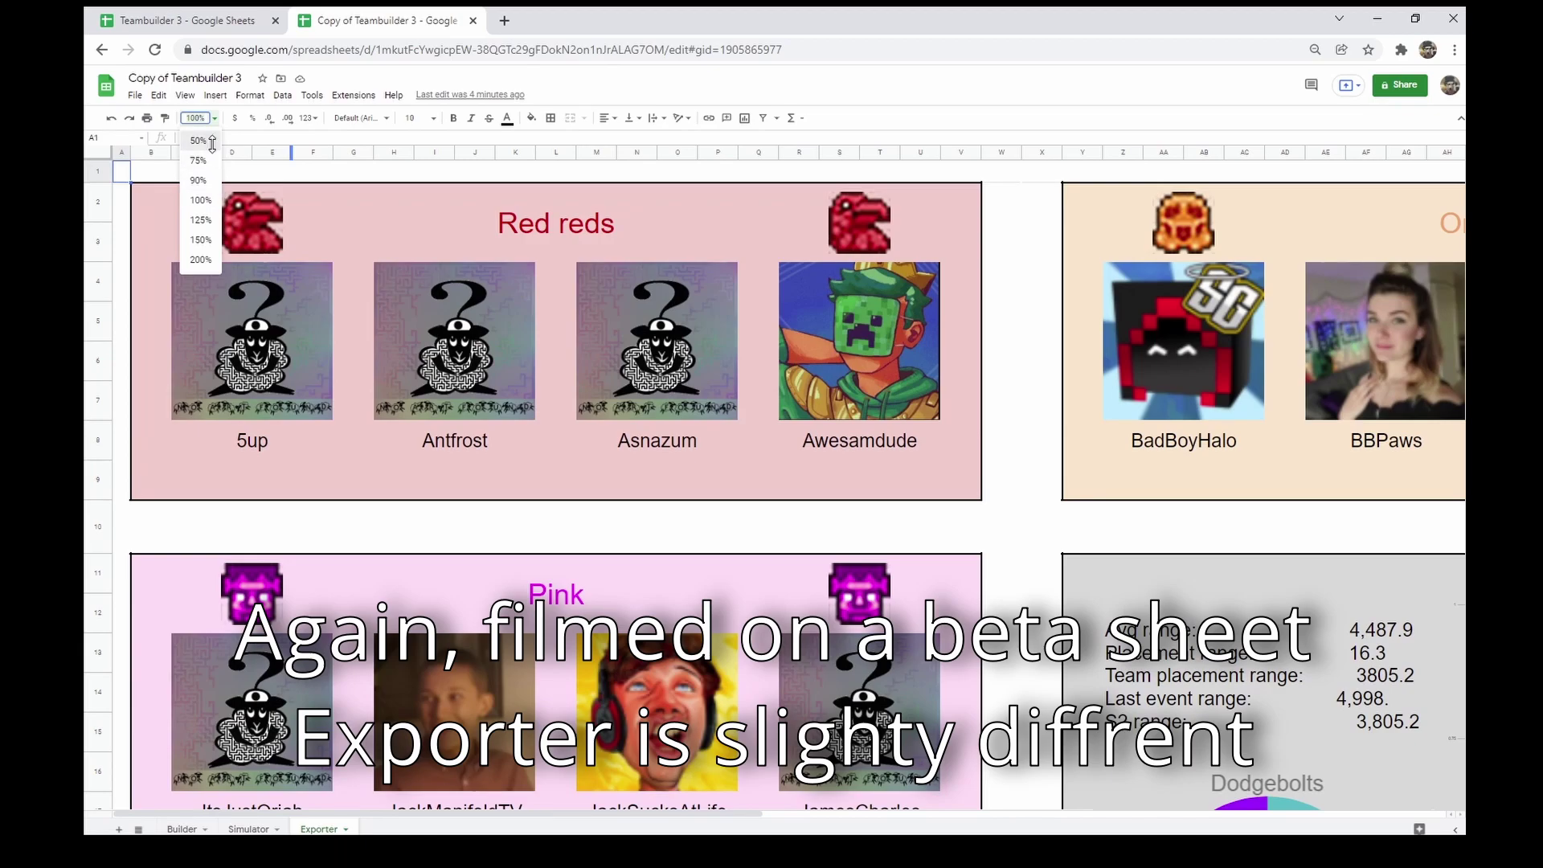
pyautogui.click(199, 140)
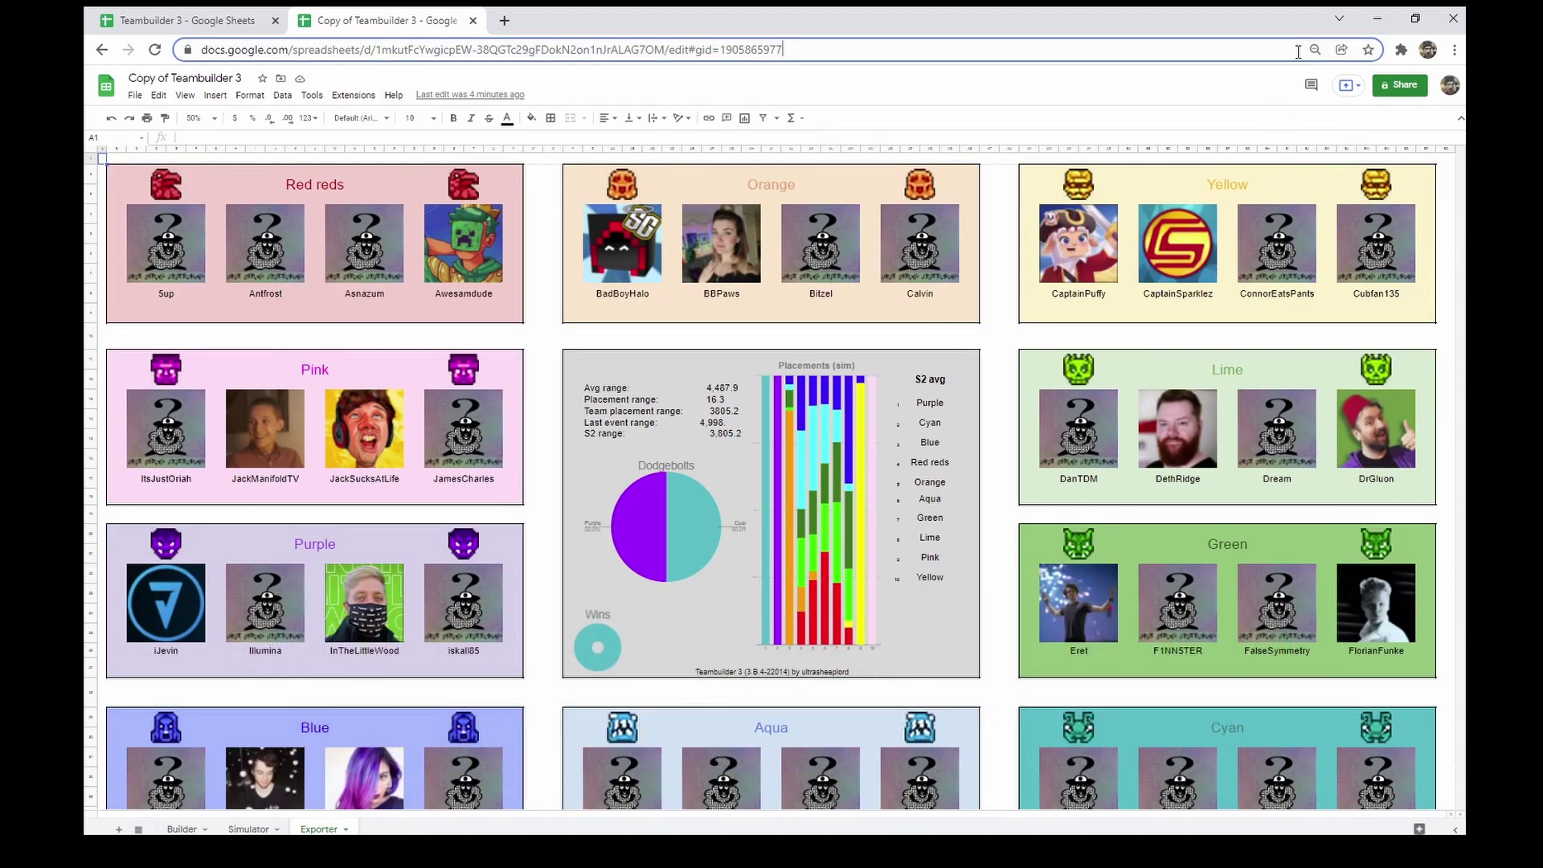
pyautogui.click(1315, 50)
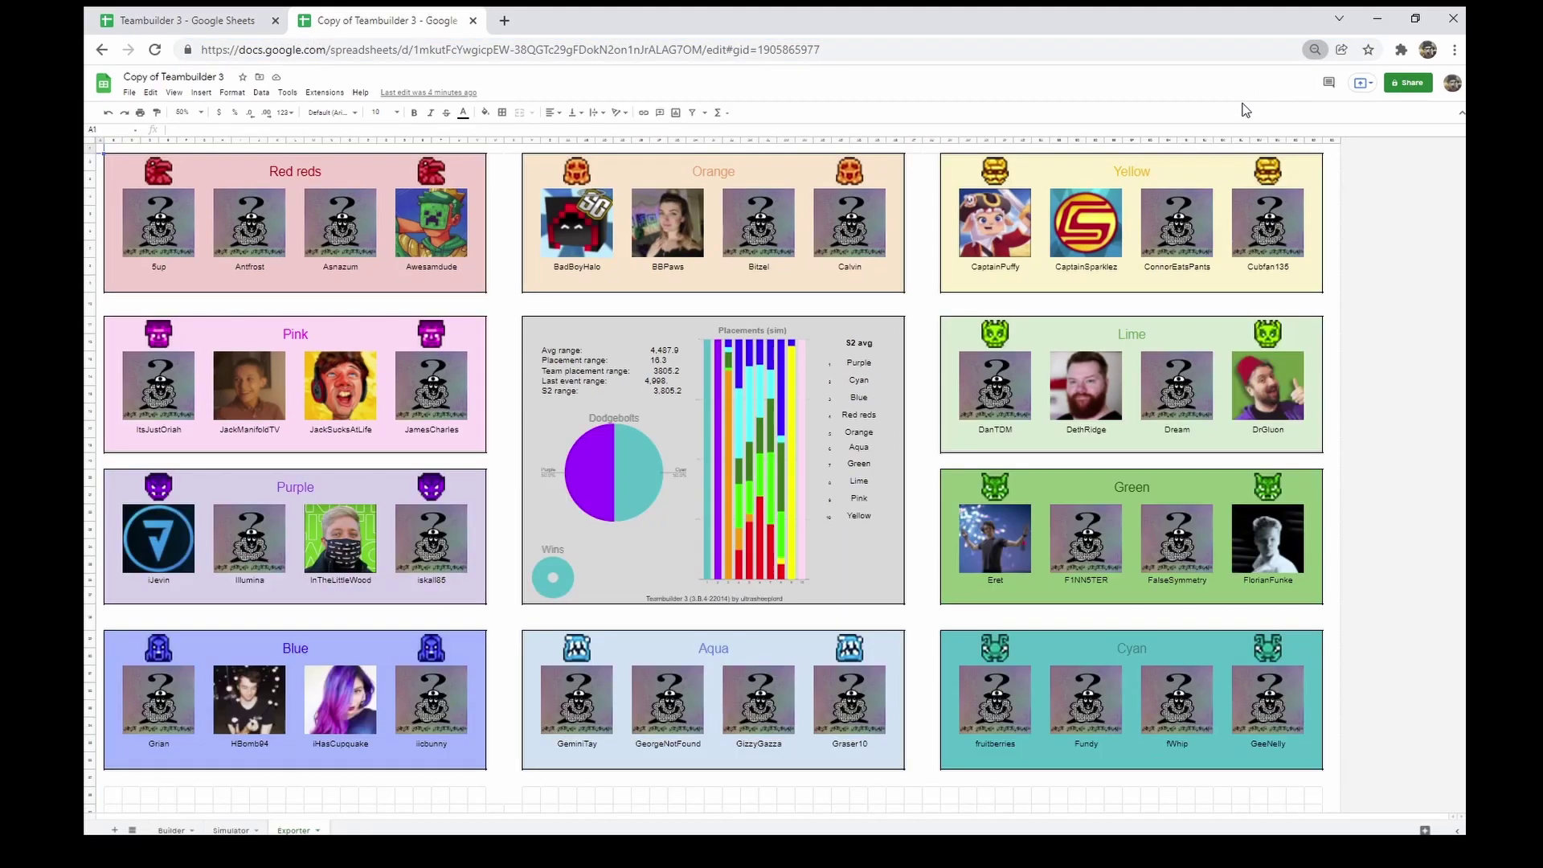
pyautogui.hotkey('ctrl', '-')
pyautogui.click(951, 368)
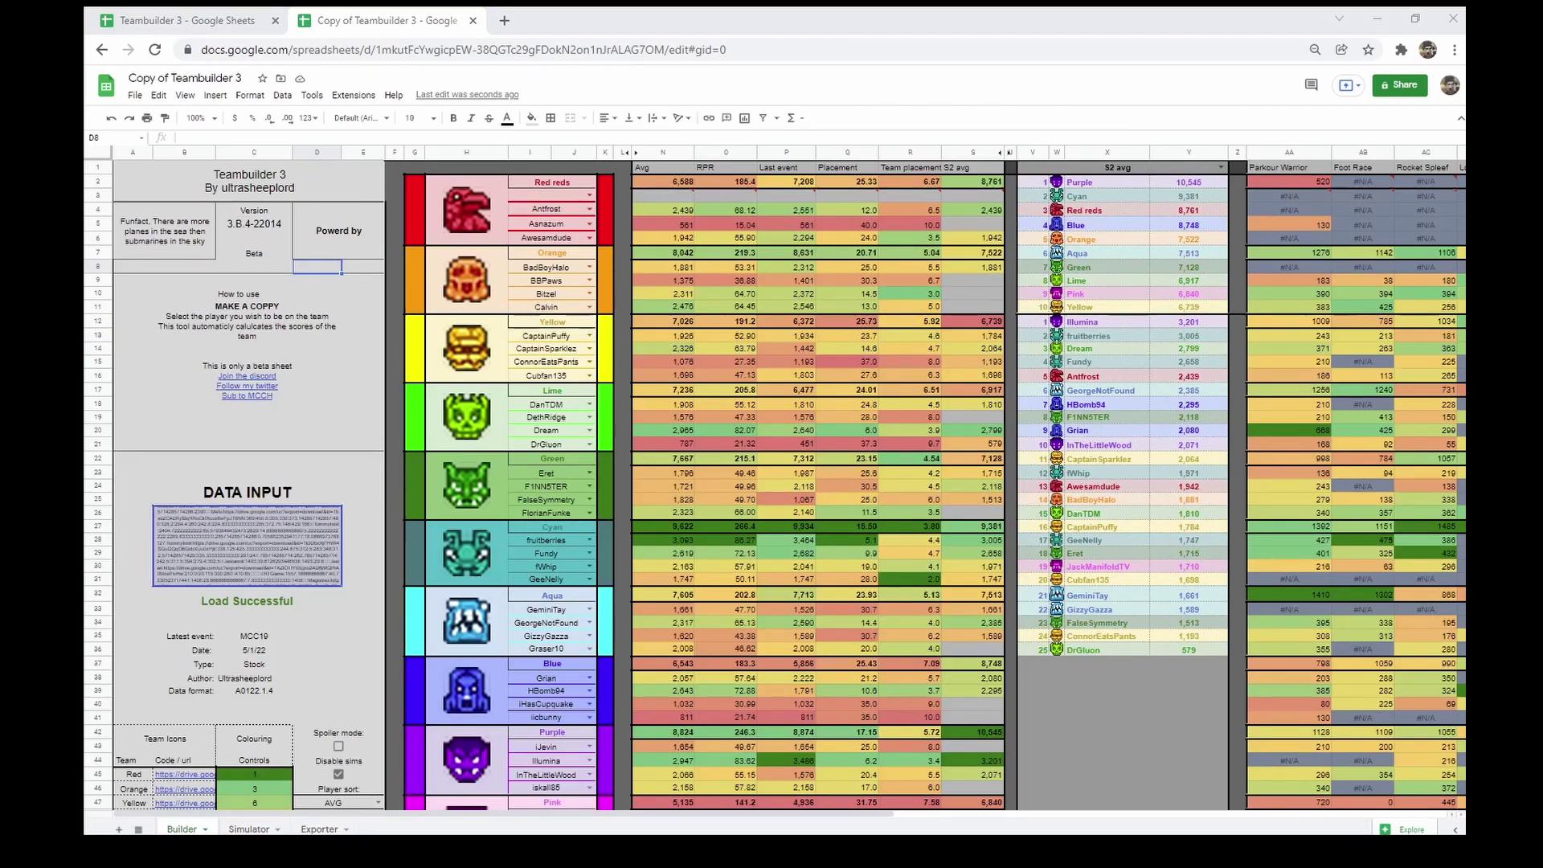
# Unmerge I3:J3 into Pokimane and lockienes, then rank the leaderboard by Avg.
pyautogui.click(553, 197)
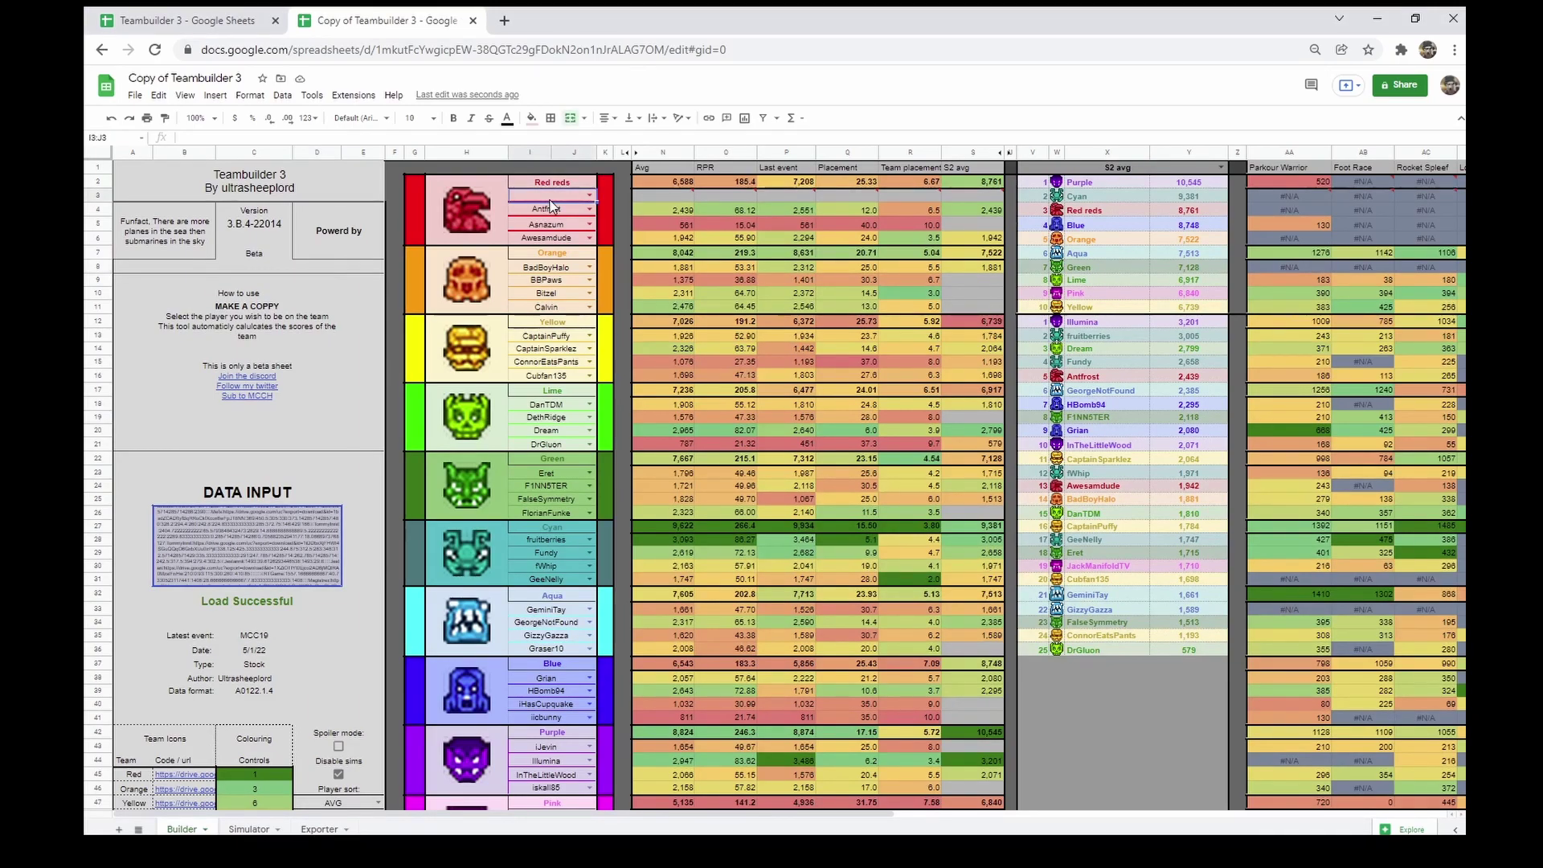
pyautogui.click(573, 118)
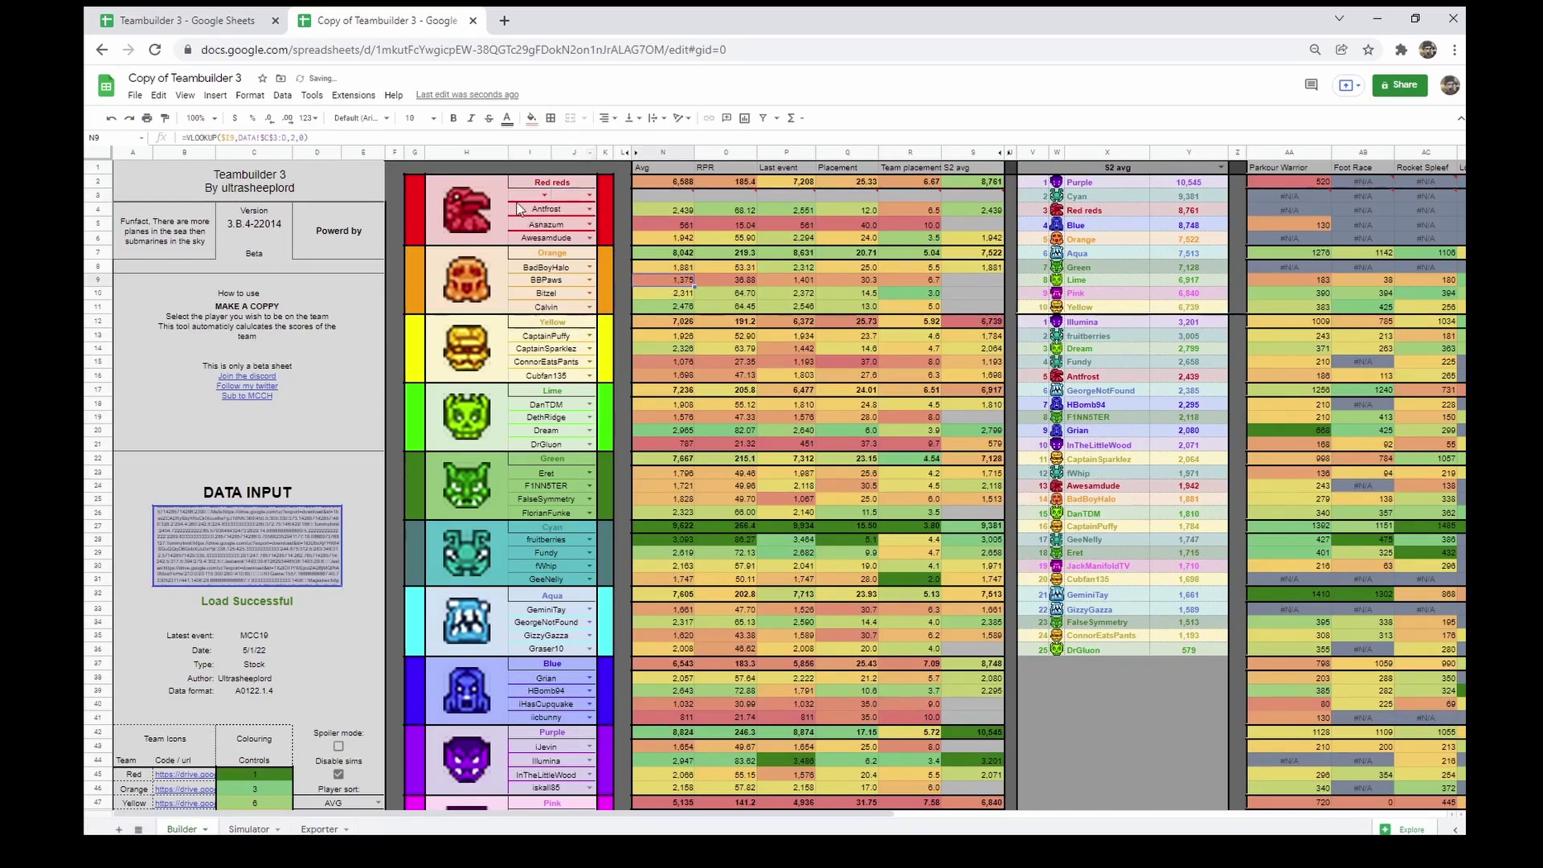
pyautogui.click(545, 197)
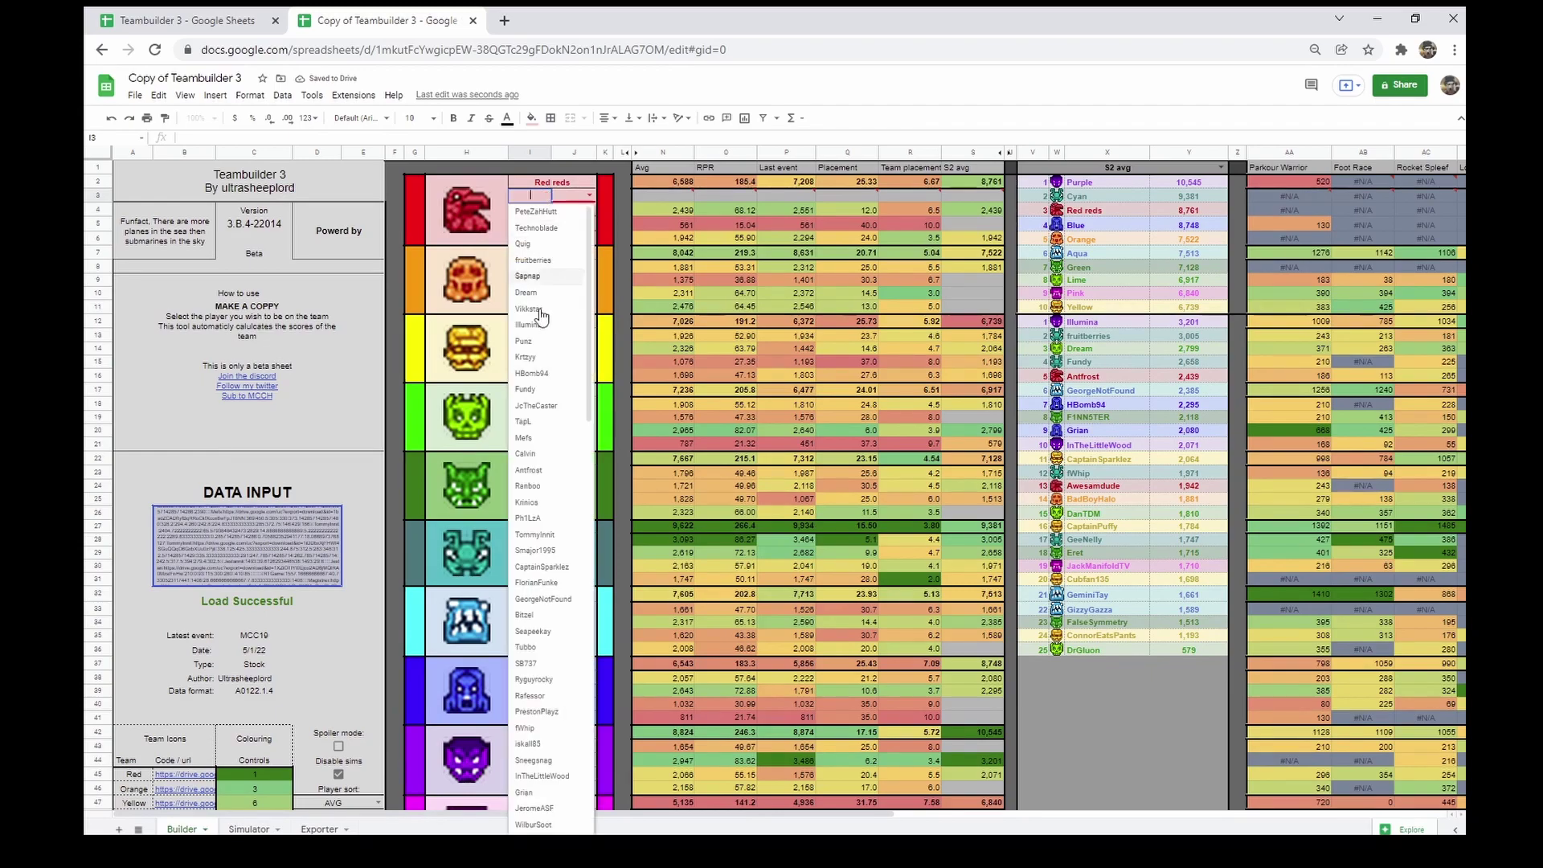
pyautogui.scroll(-10, 549, 483)
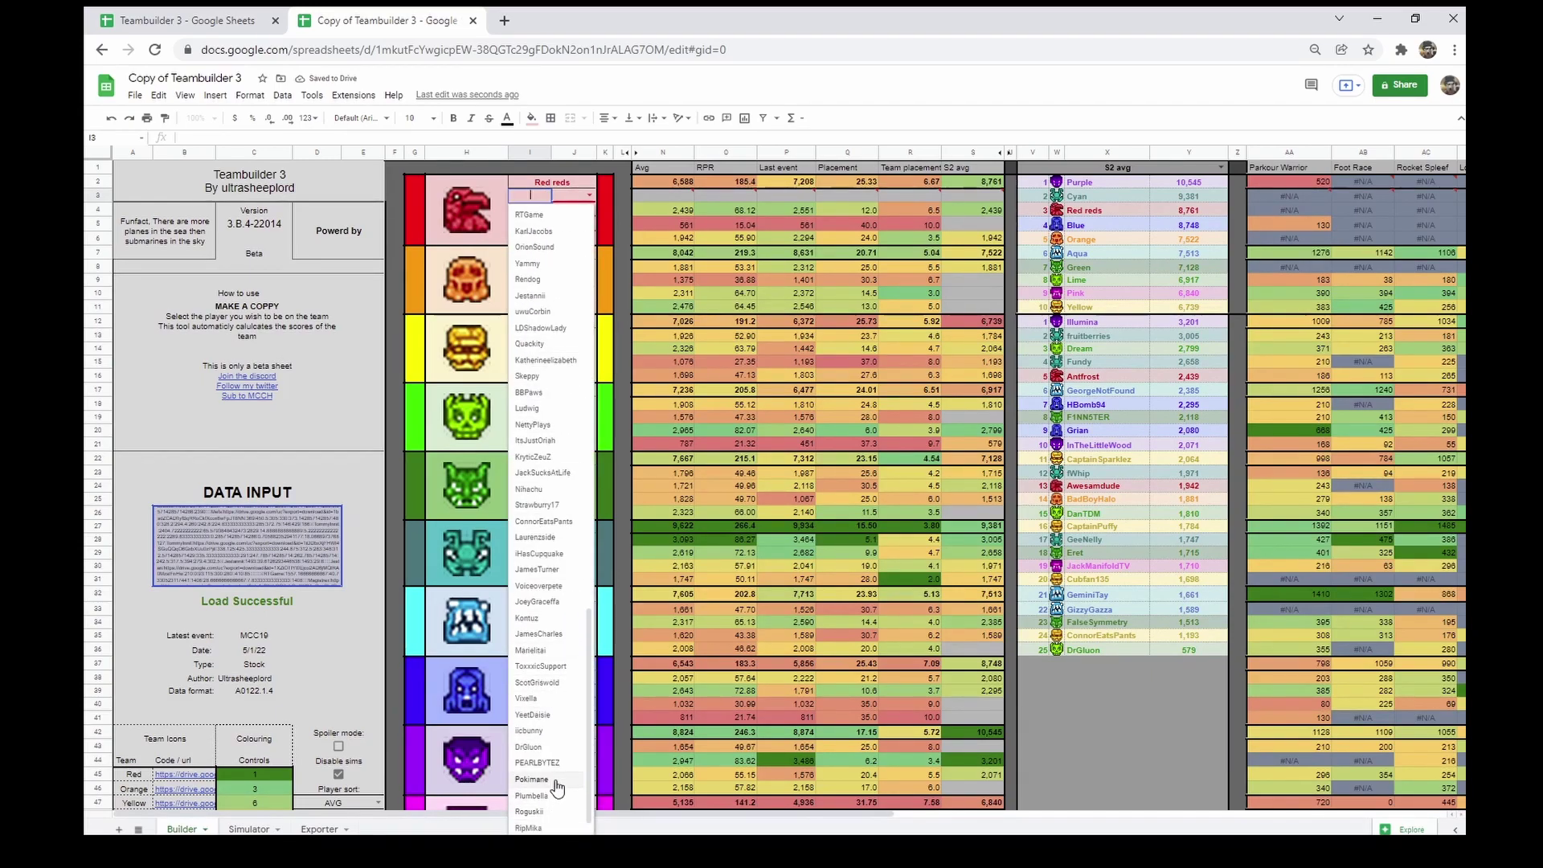
pyautogui.click(533, 779)
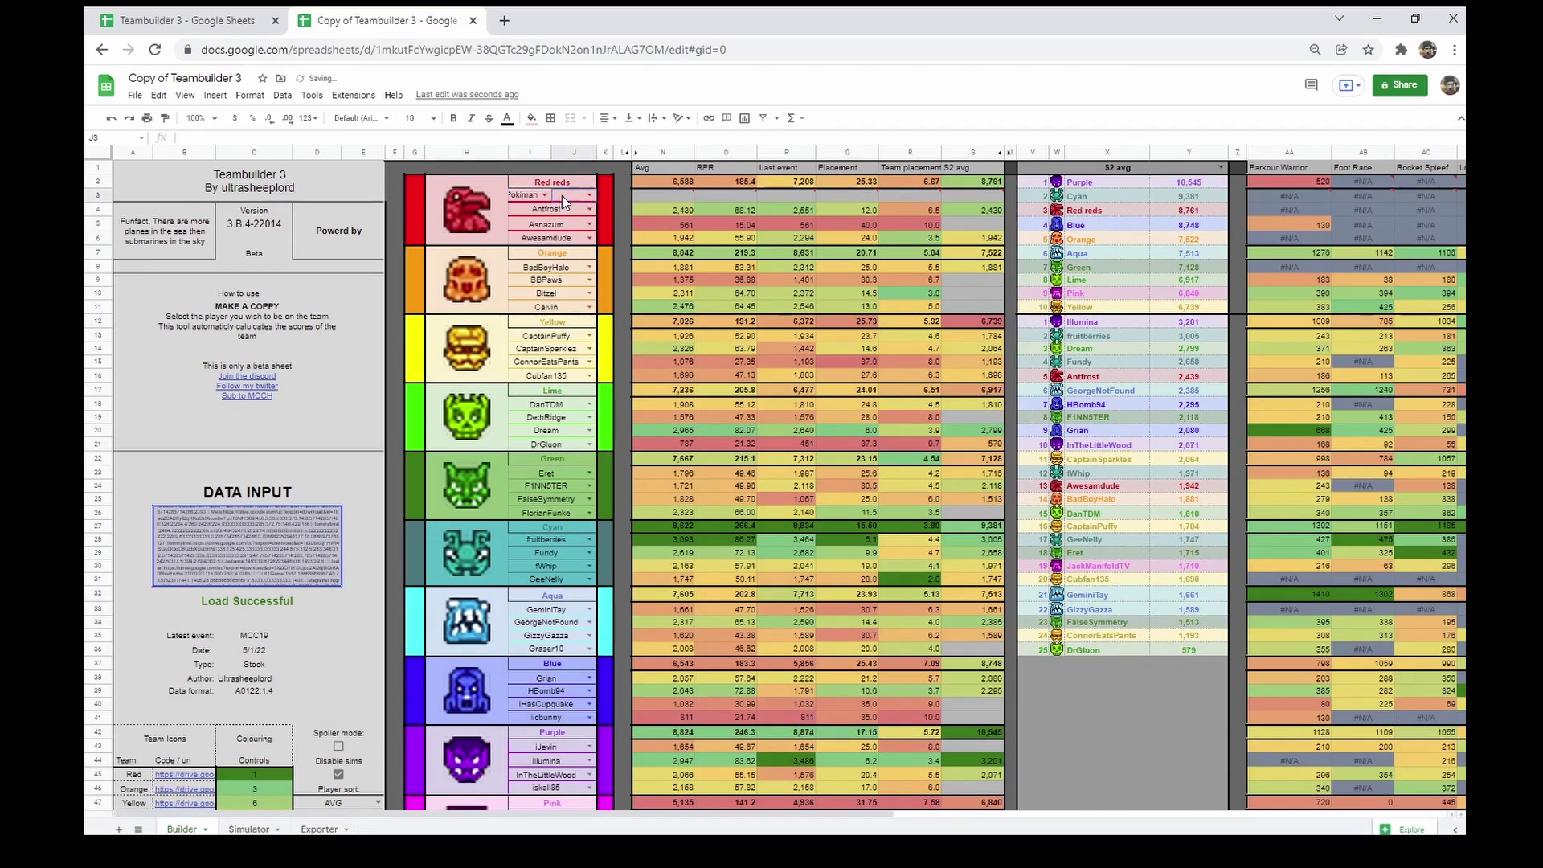
pyautogui.write('Lockieness')
pyautogui.press('Return')
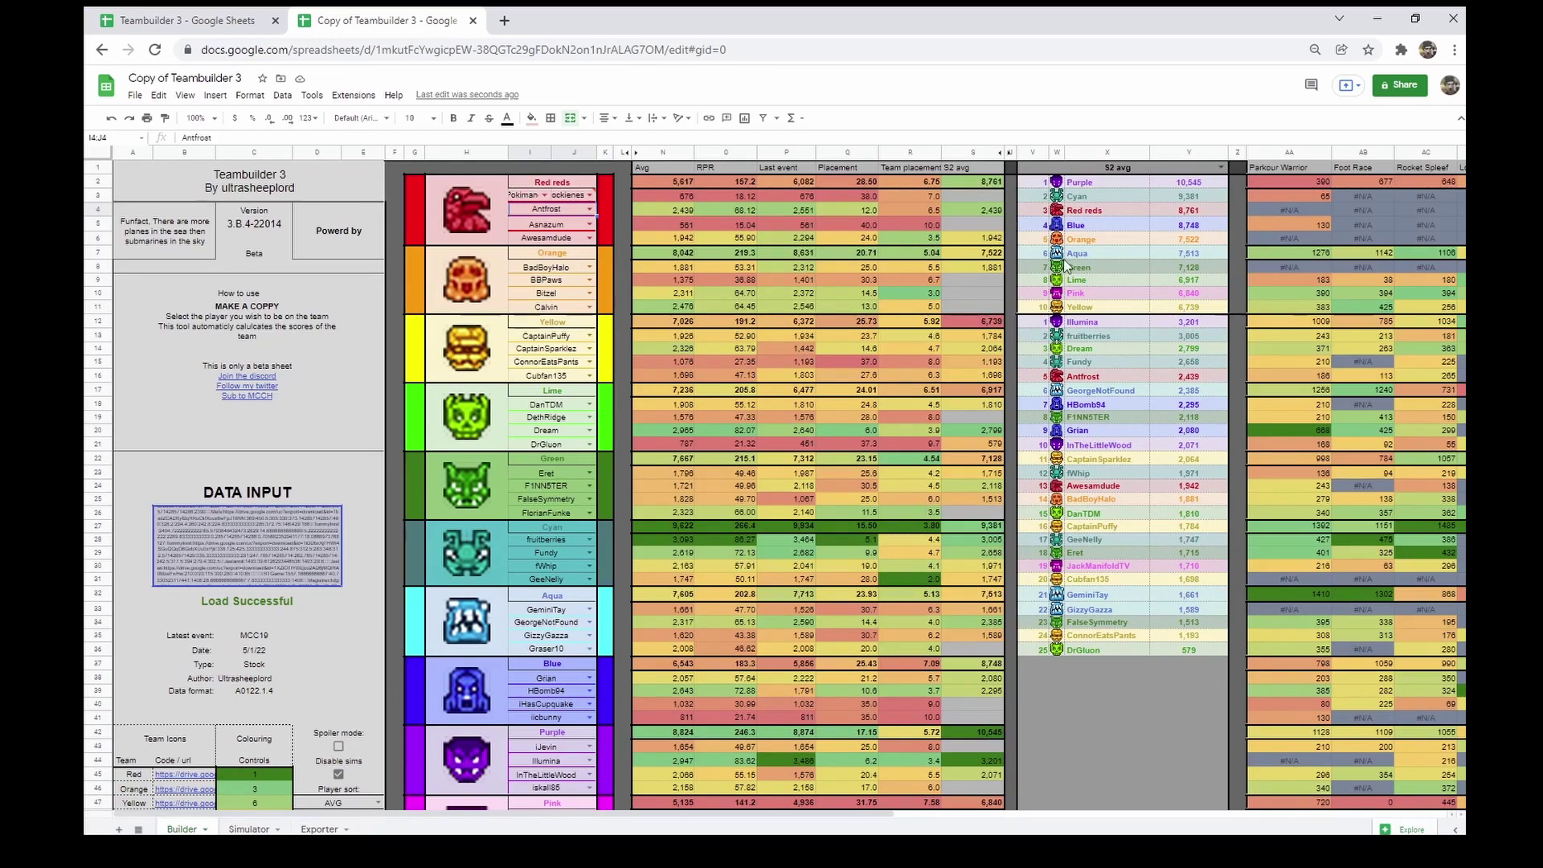
pyautogui.click(1221, 167)
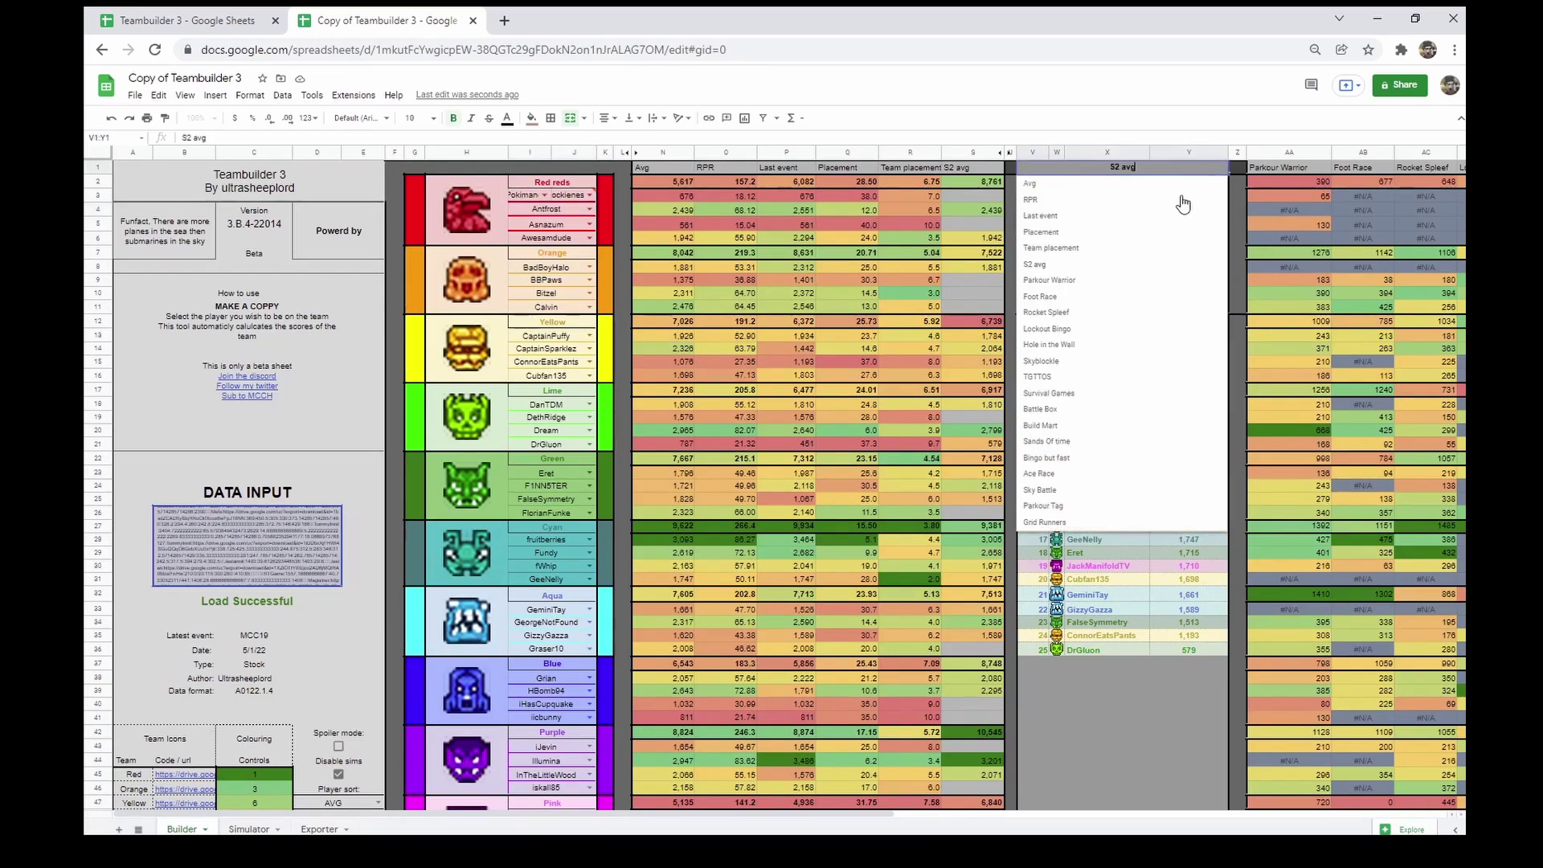
pyautogui.click(1123, 196)
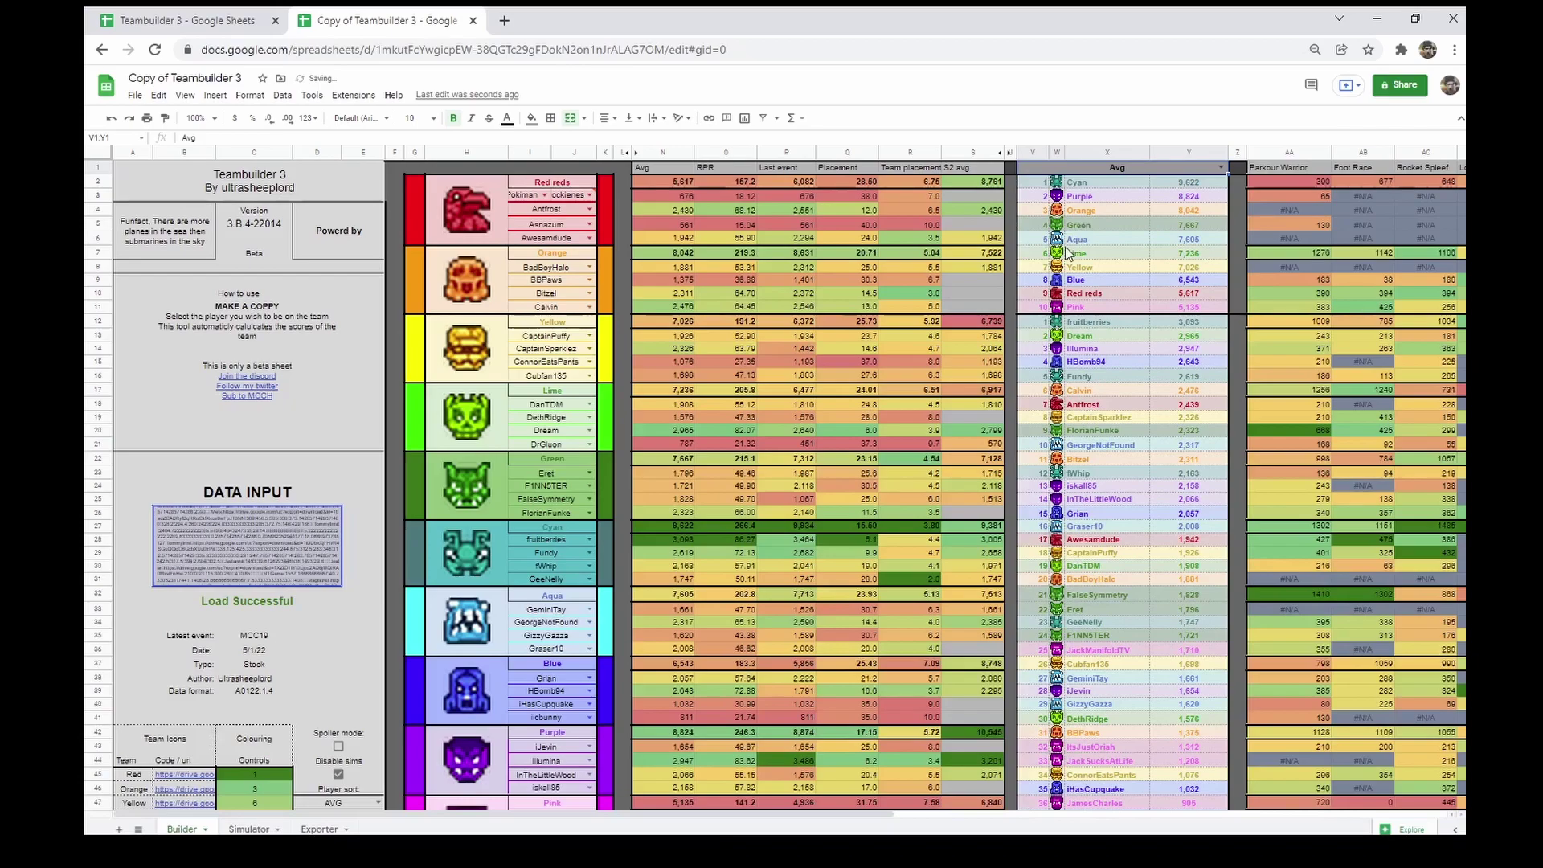
pyautogui.scroll(-2, 1061, 260)
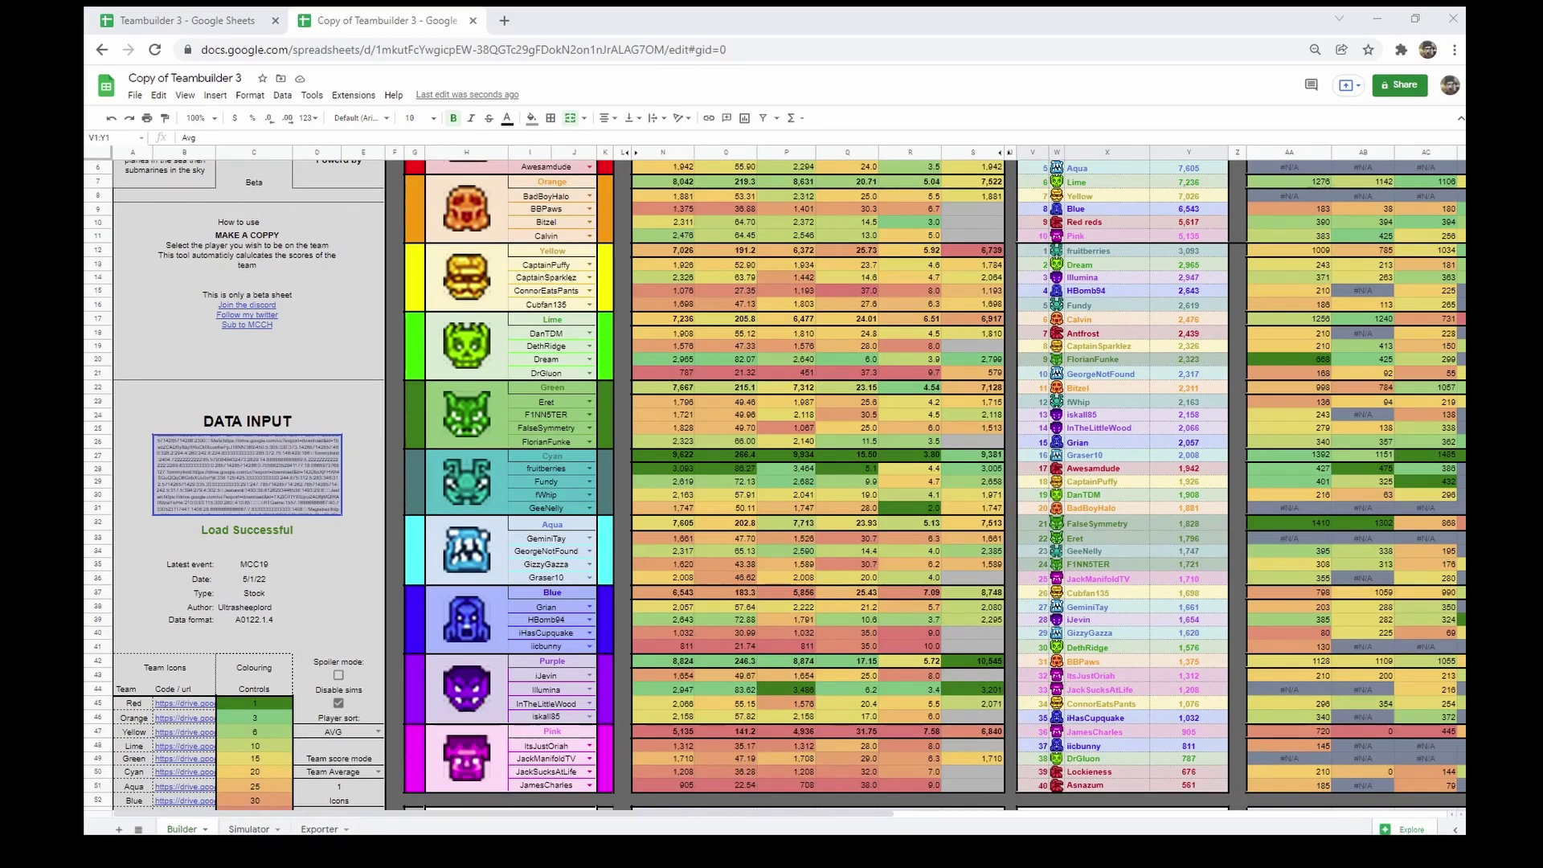
pyautogui.scroll(-3, 772, 482)
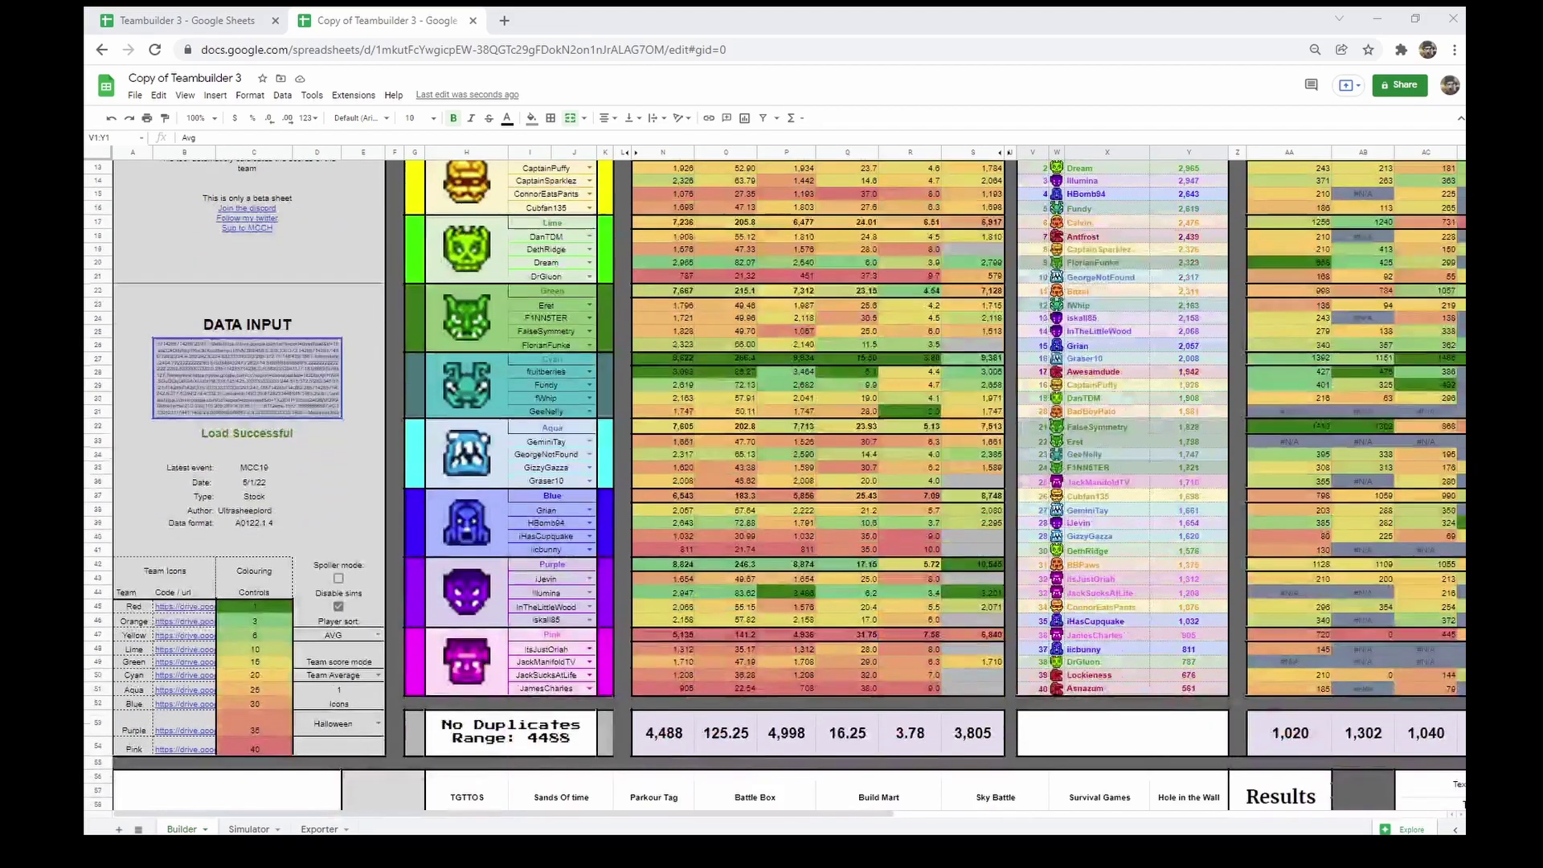
pyautogui.scroll(-4, 772, 483)
pyautogui.scroll(3, 772, 482)
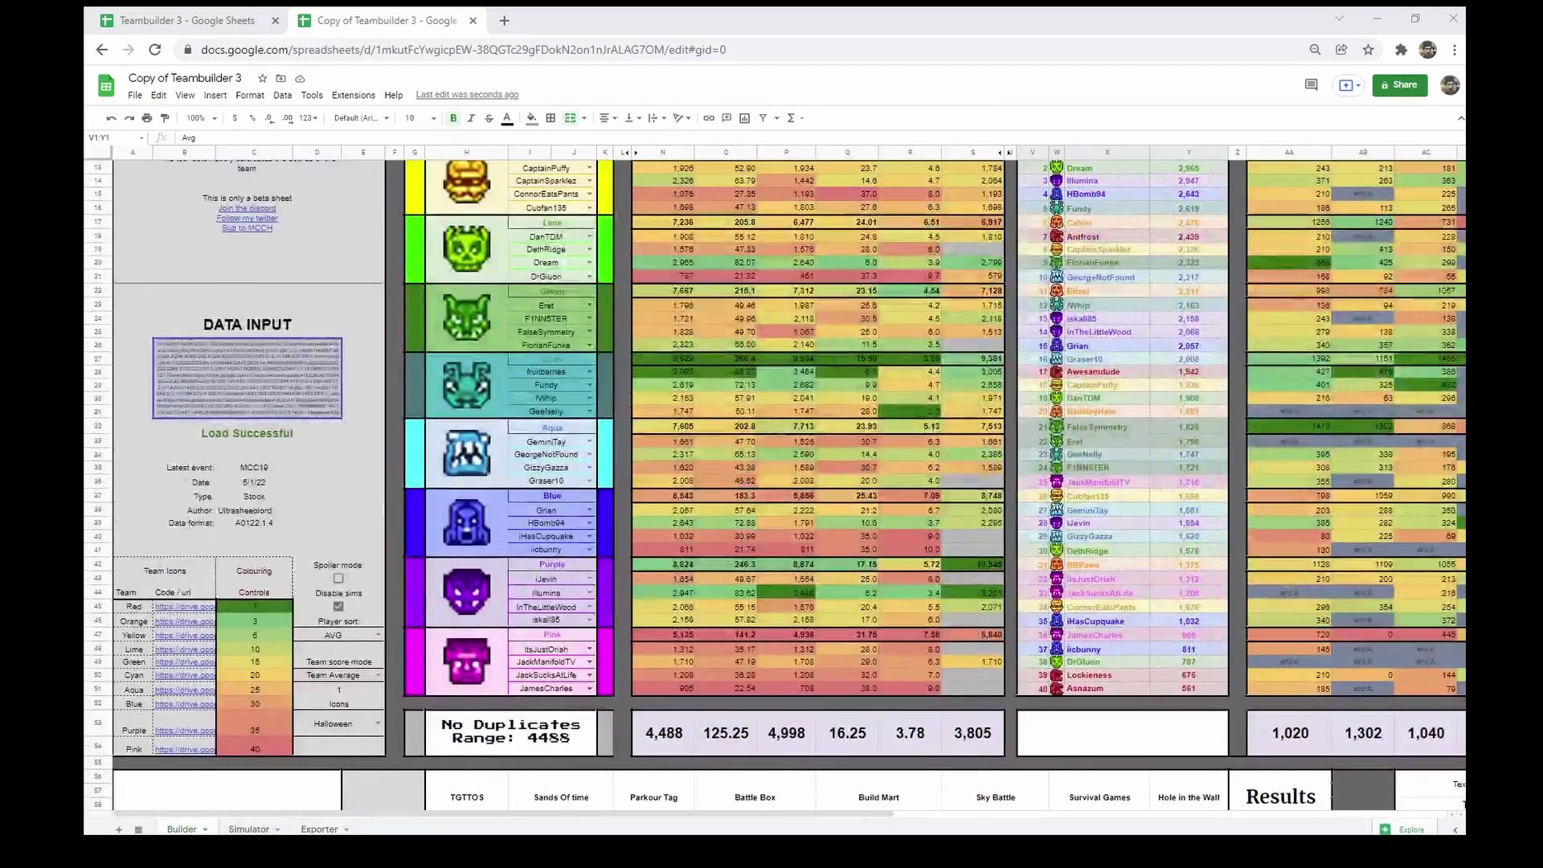
pyautogui.scroll(3, 772, 483)
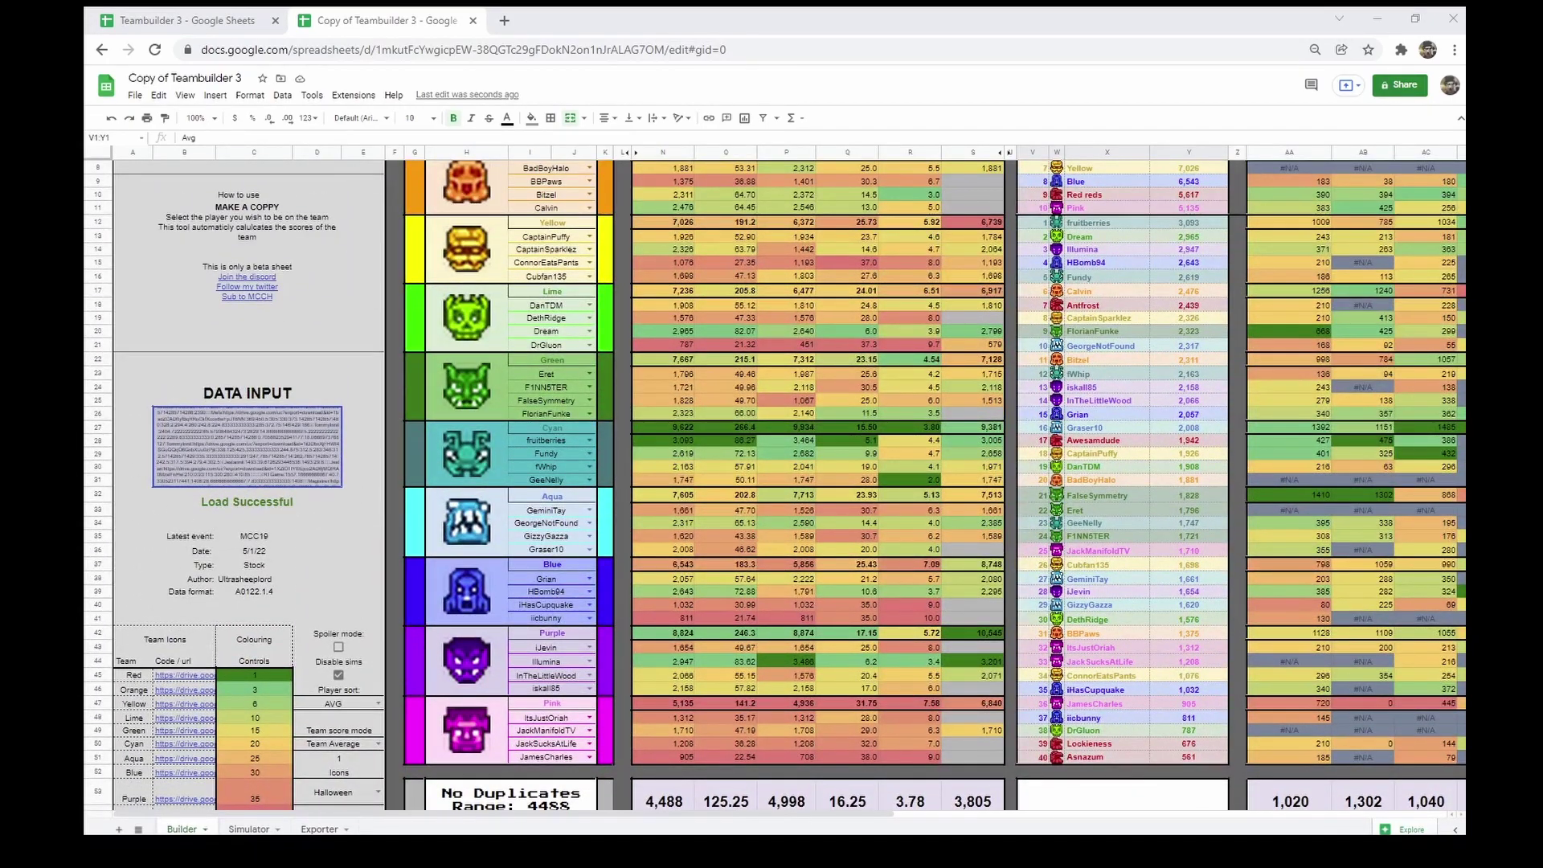
pyautogui.scroll(3, 773, 482)
pyautogui.scroll(1, 772, 482)
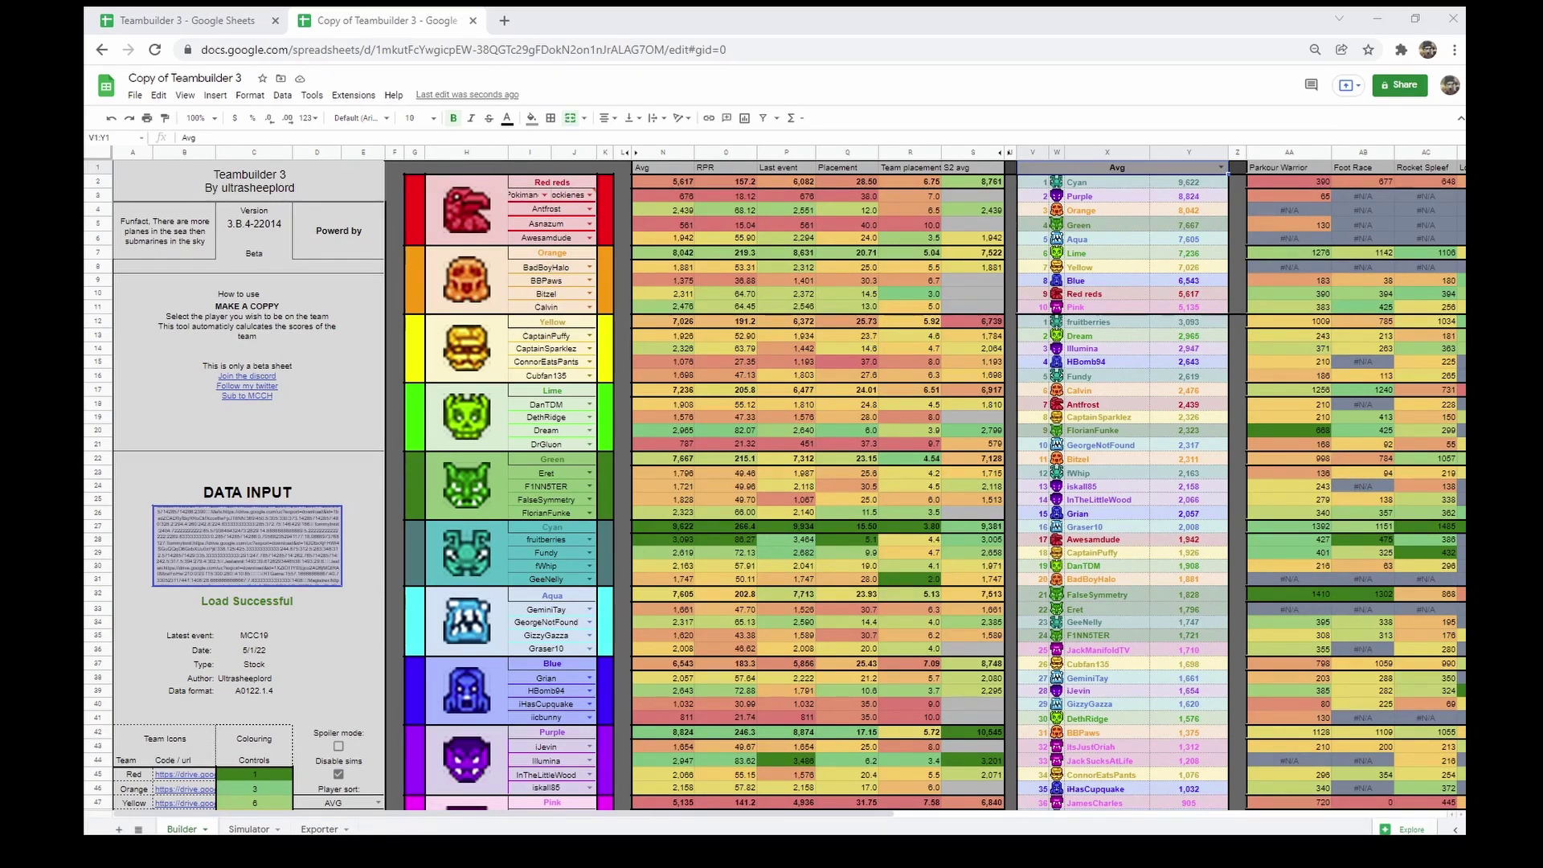
pyautogui.scroll(-8, 772, 482)
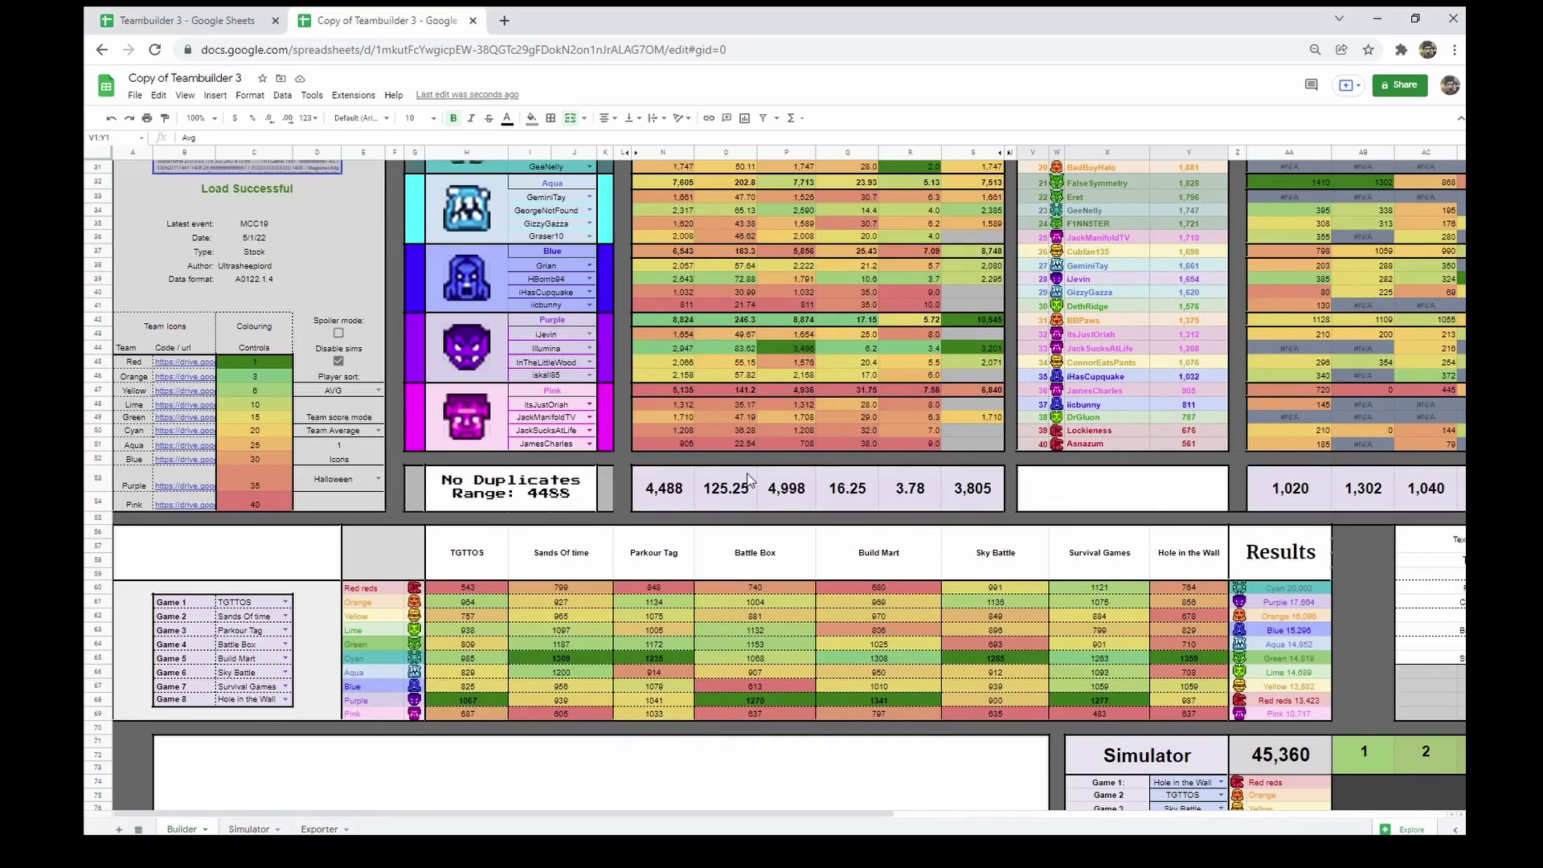
pyautogui.click(726, 488)
pyautogui.scroll(-3, 728, 493)
pyautogui.scroll(3, 727, 492)
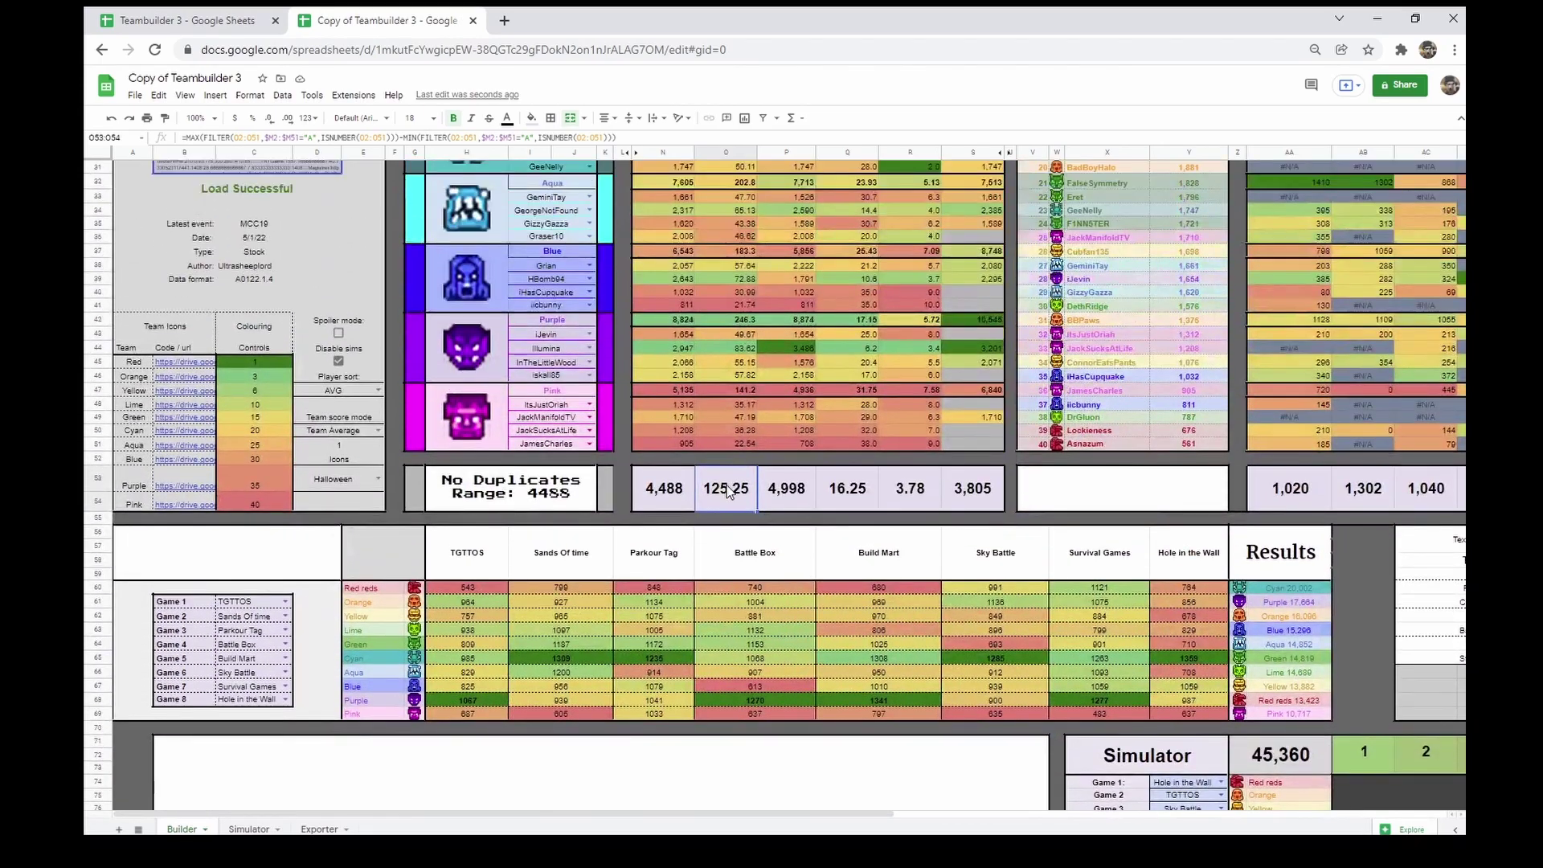
pyautogui.scroll(2, 726, 492)
pyautogui.scroll(2, 728, 492)
pyautogui.scroll(-1, 727, 492)
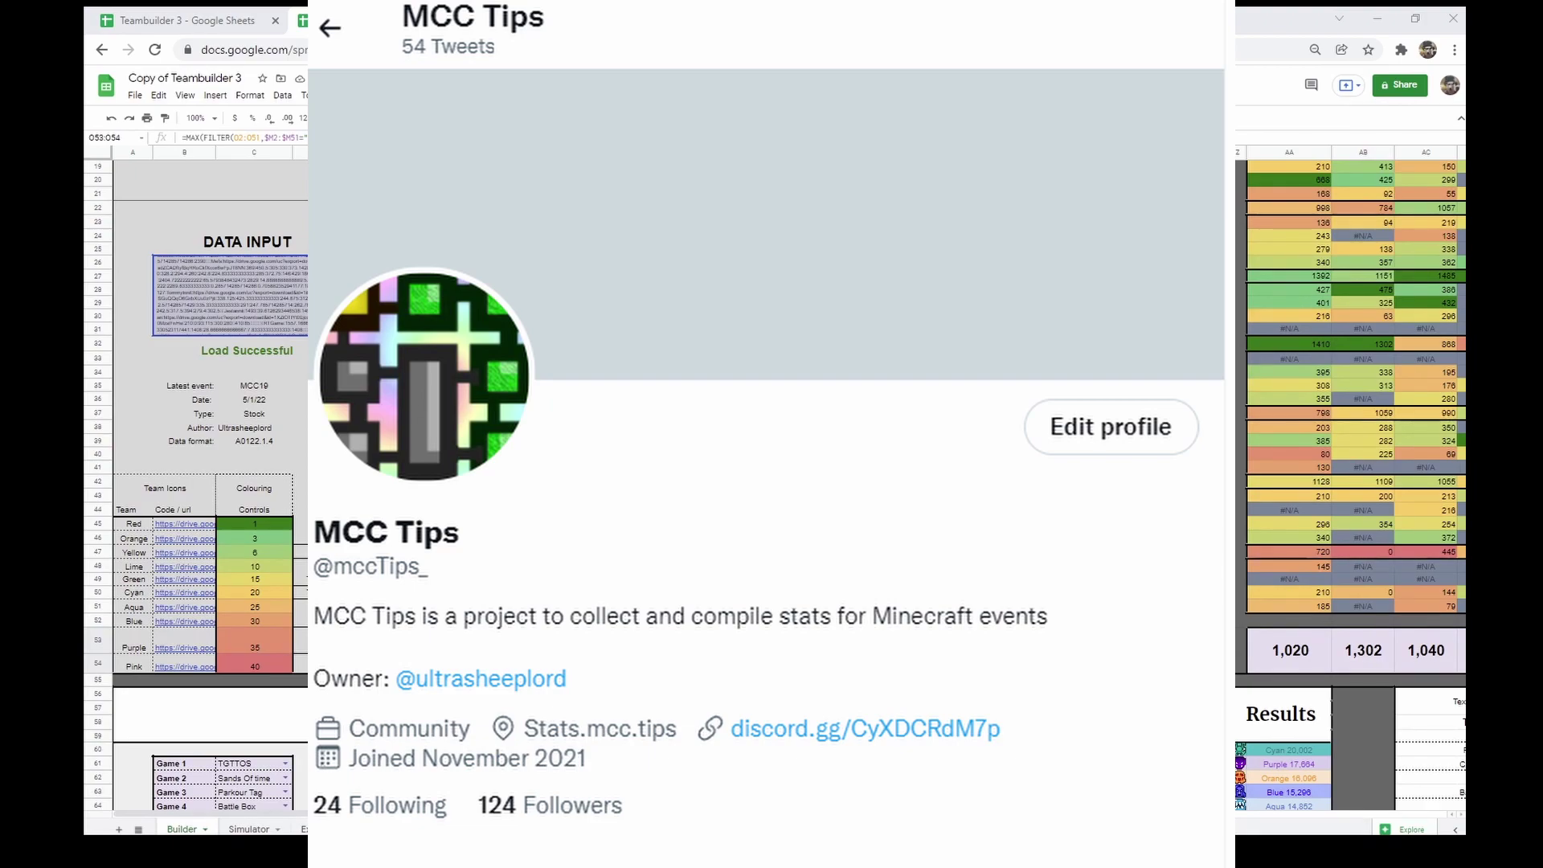
pyautogui.scroll(3, 1350, 422)
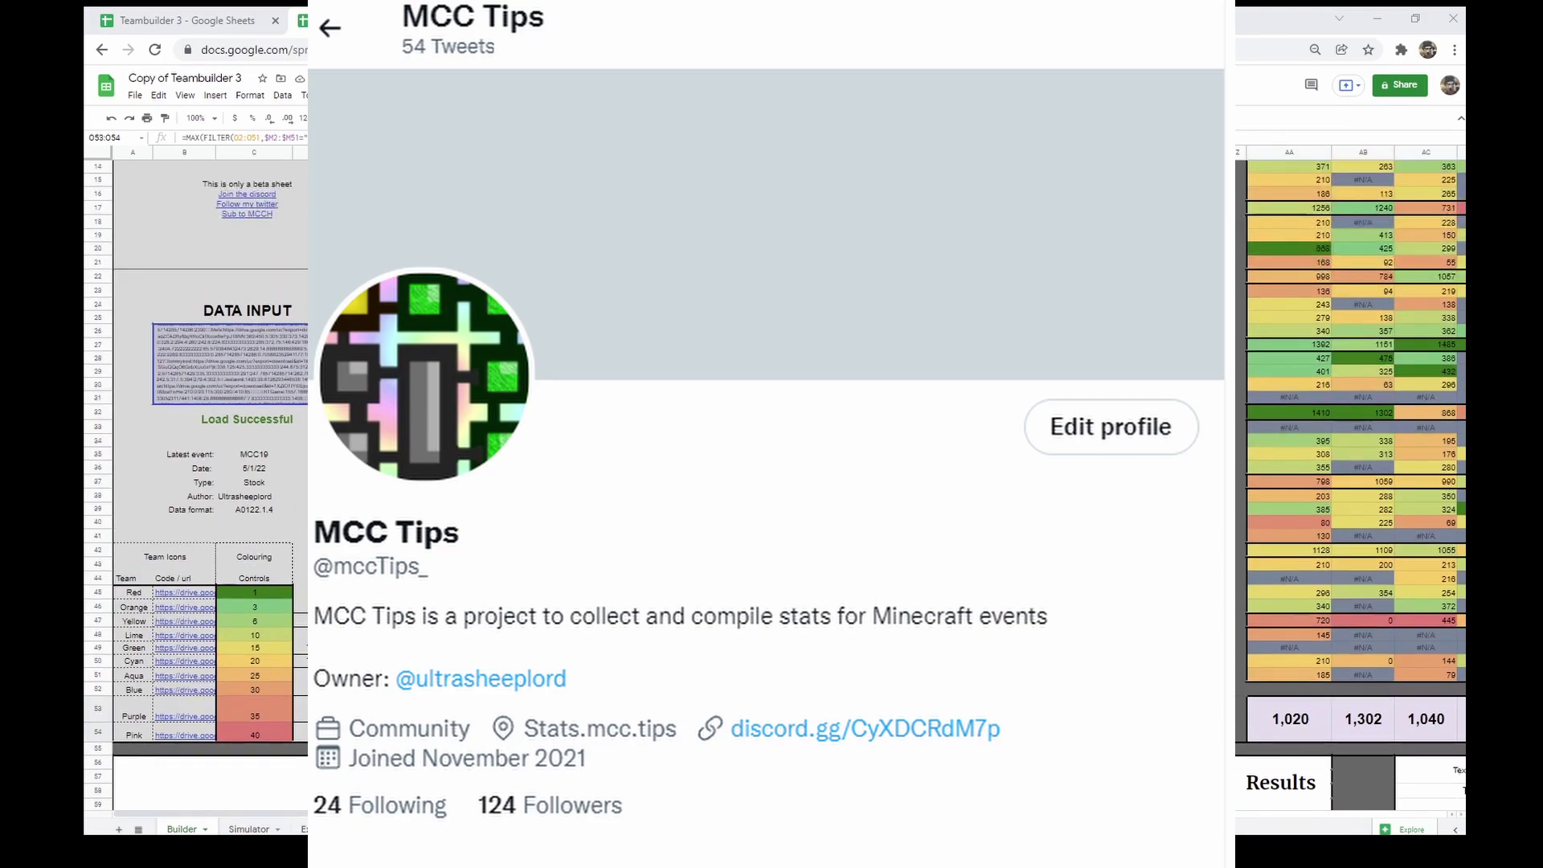